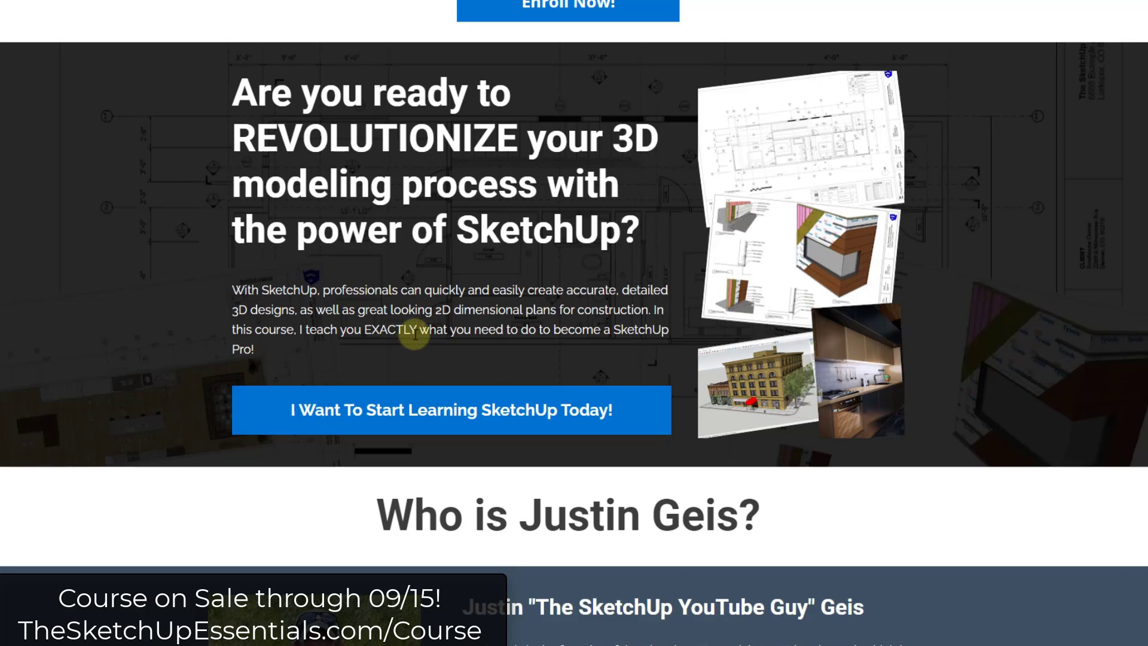
Scroll the course sales page down to the Bonus #2 Twinmotion Essentials Course section
scroll(407, 335, "down", 15)
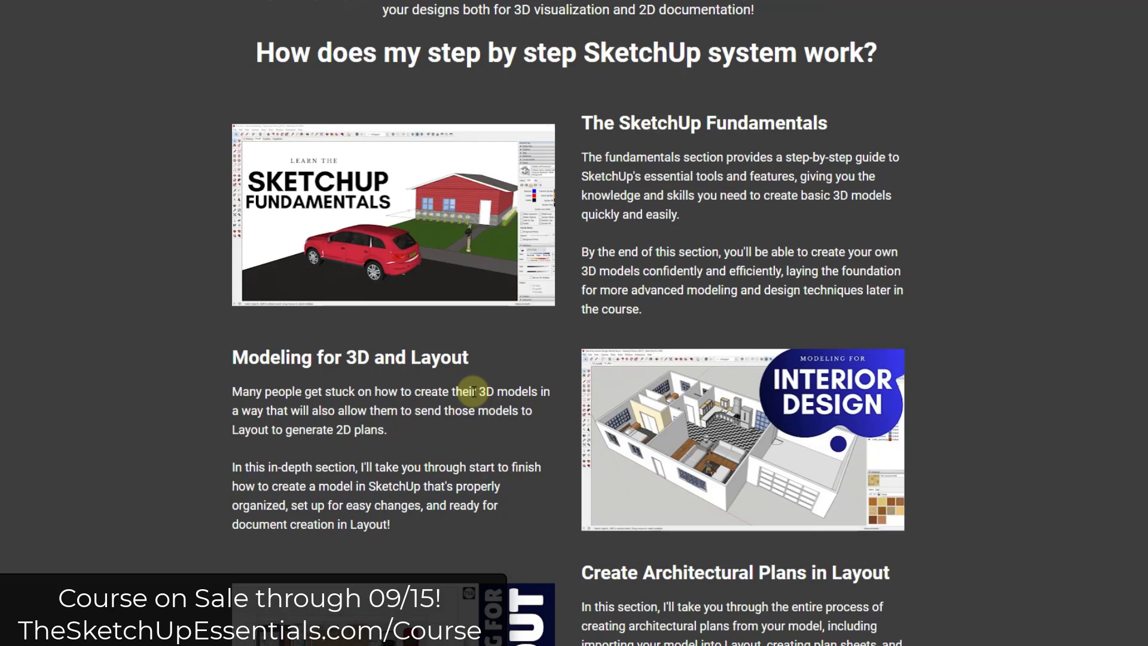
scroll(473, 391, "down", 5)
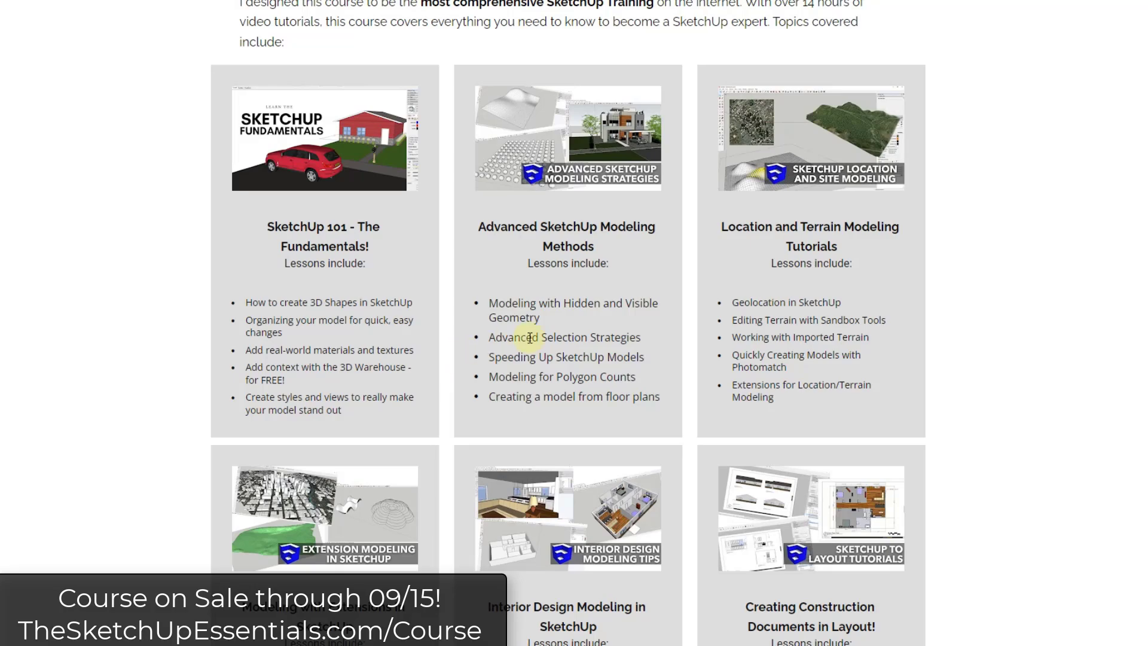
scroll(669, 281, "down", 10)
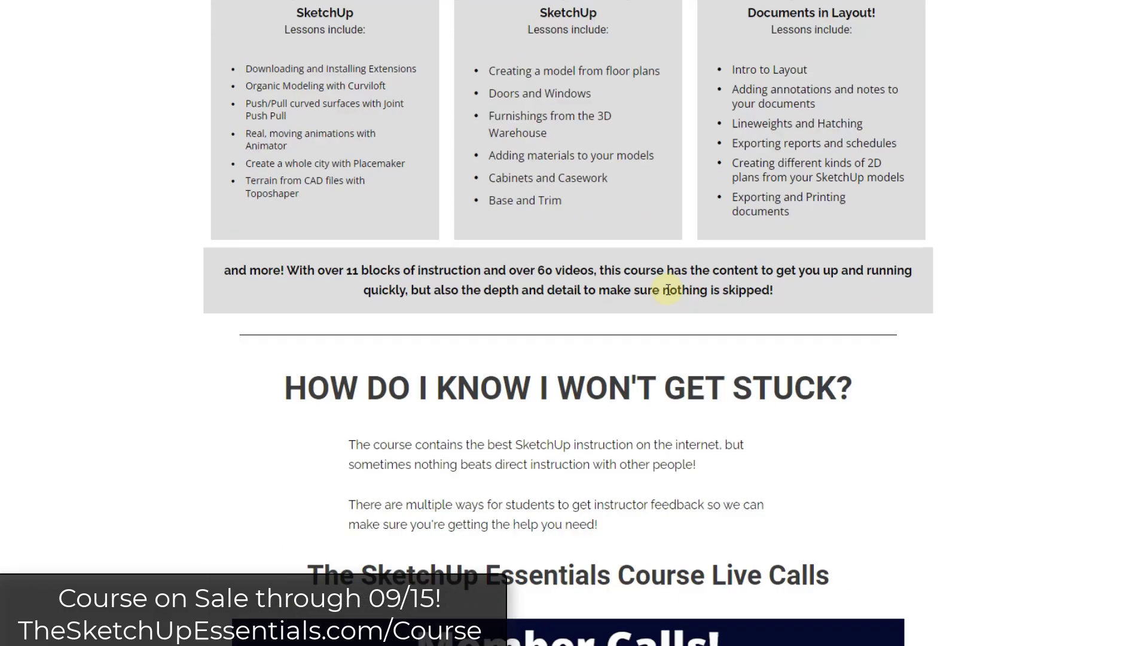
scroll(668, 291, "down", 8)
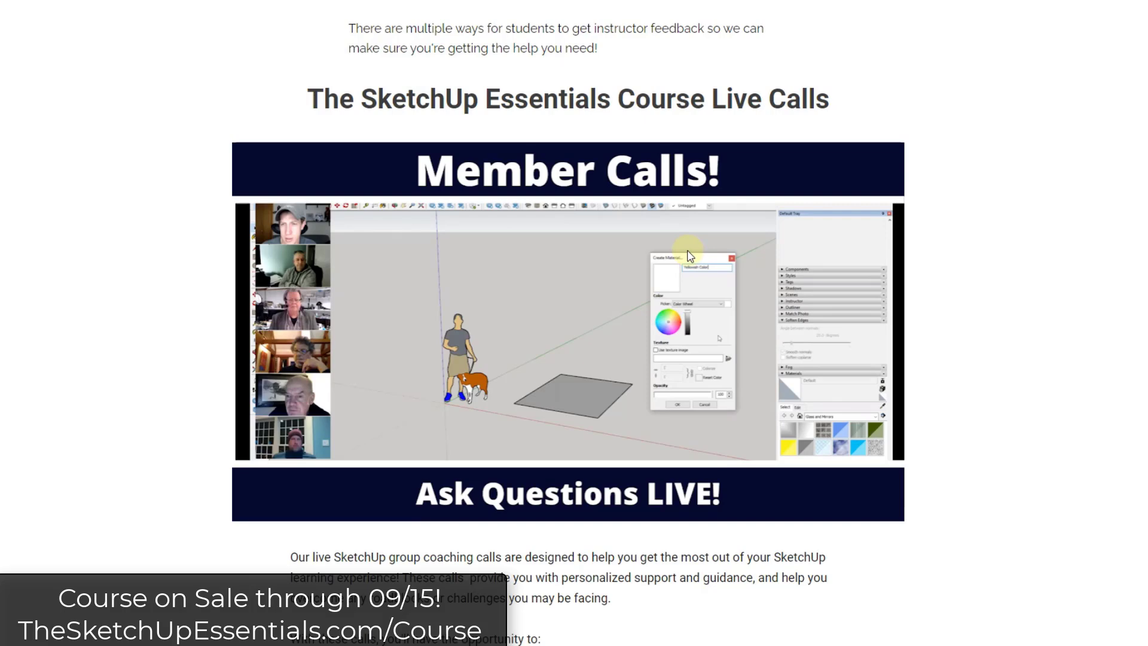
scroll(605, 372, "down", 14)
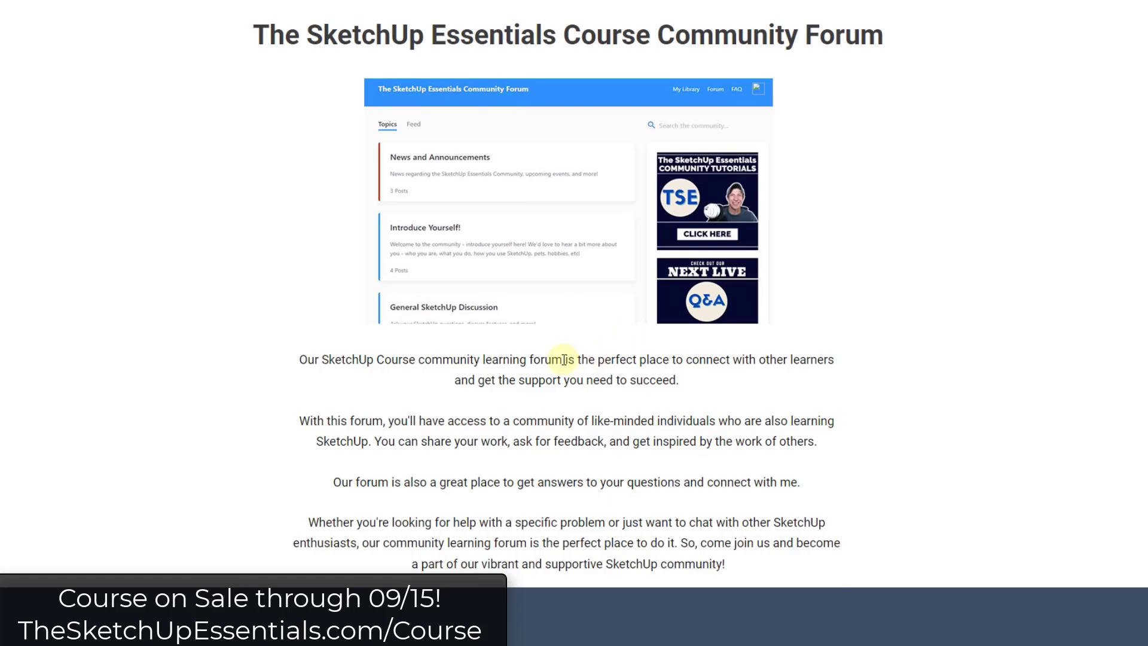
scroll(1061, 354, "down", 12)
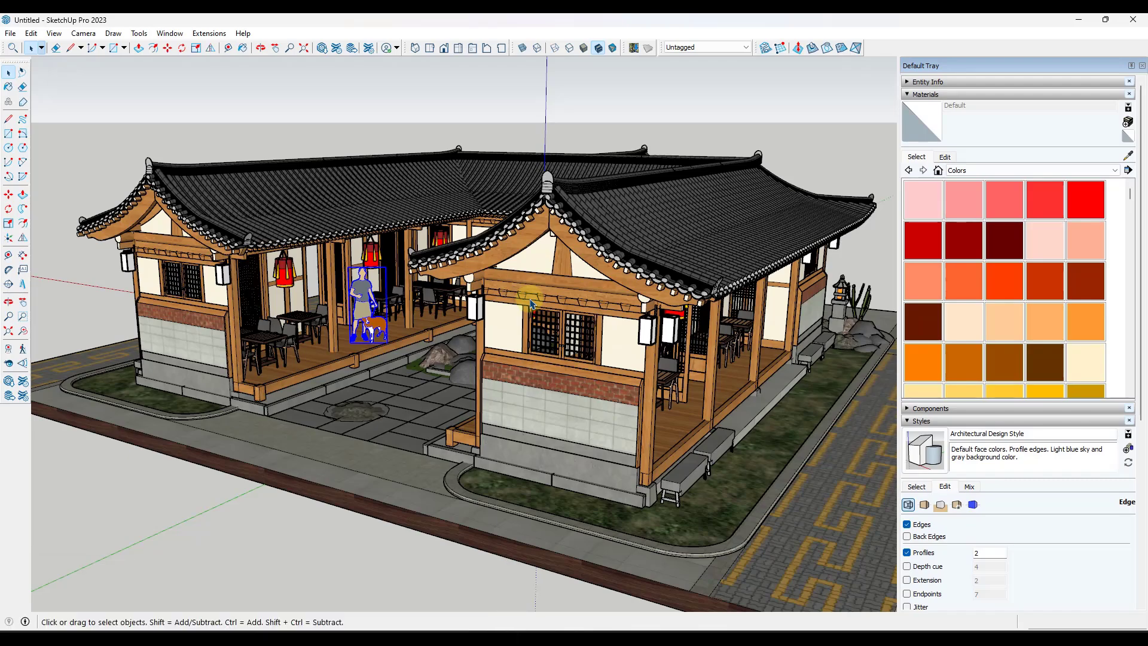
Orbit the hanok model slightly to view it from a new angle
middle_click_drag(531, 303, 519, 280)
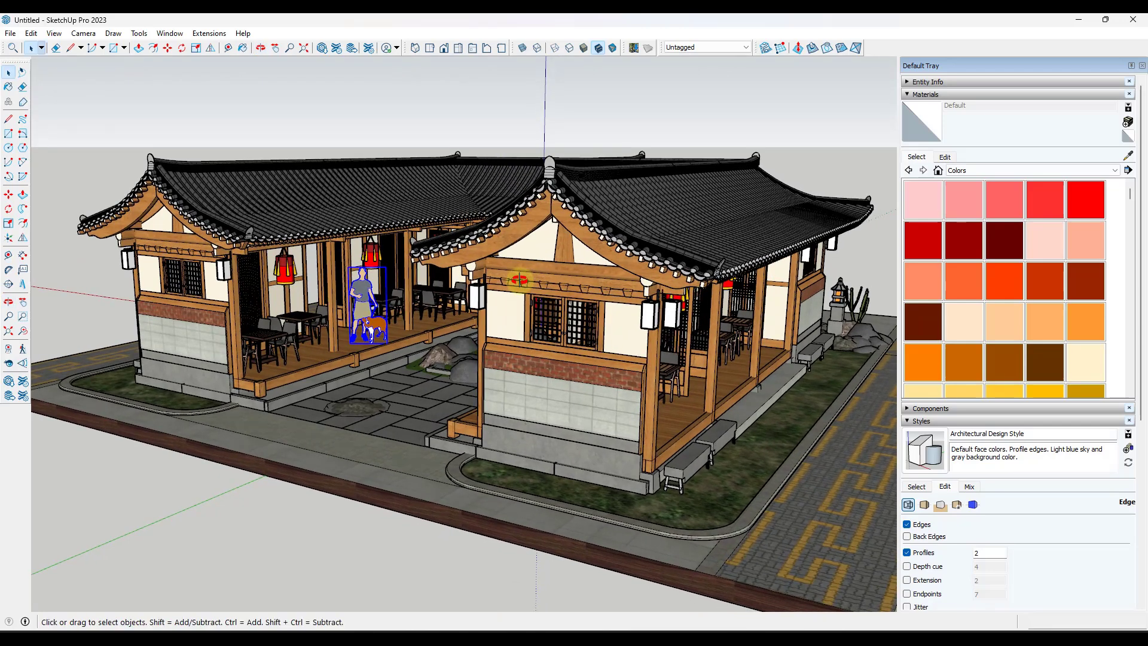
Collapse the Materials panel, then toggle Profiles edges off and on in the style's Edge settings
left_click(915, 94)
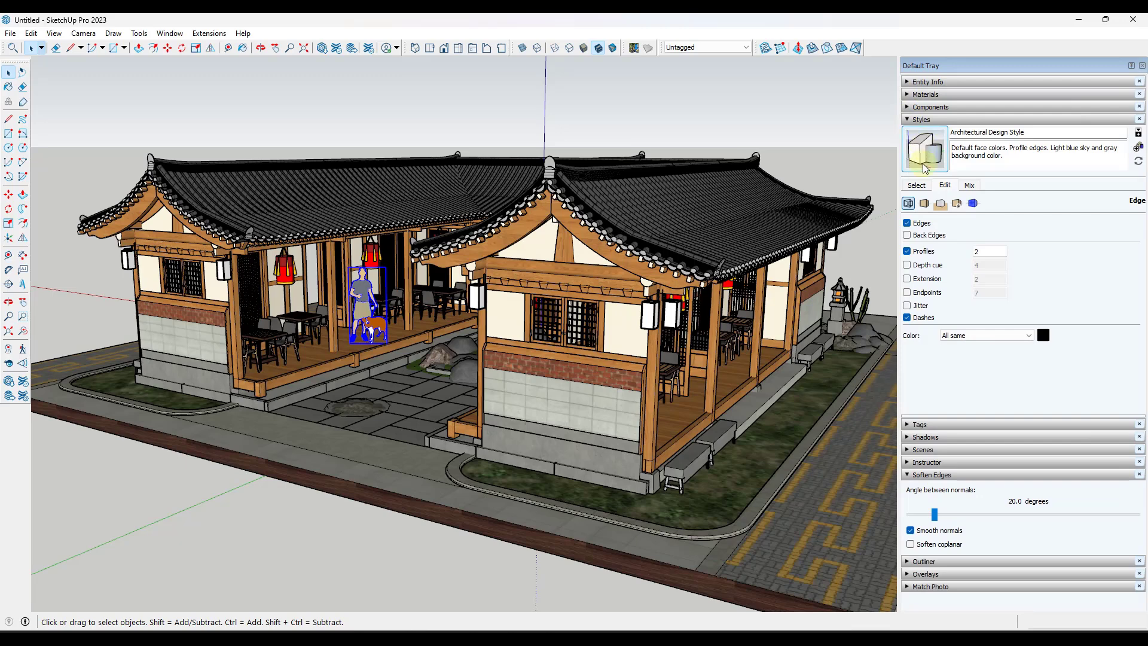
left_click(916, 185)
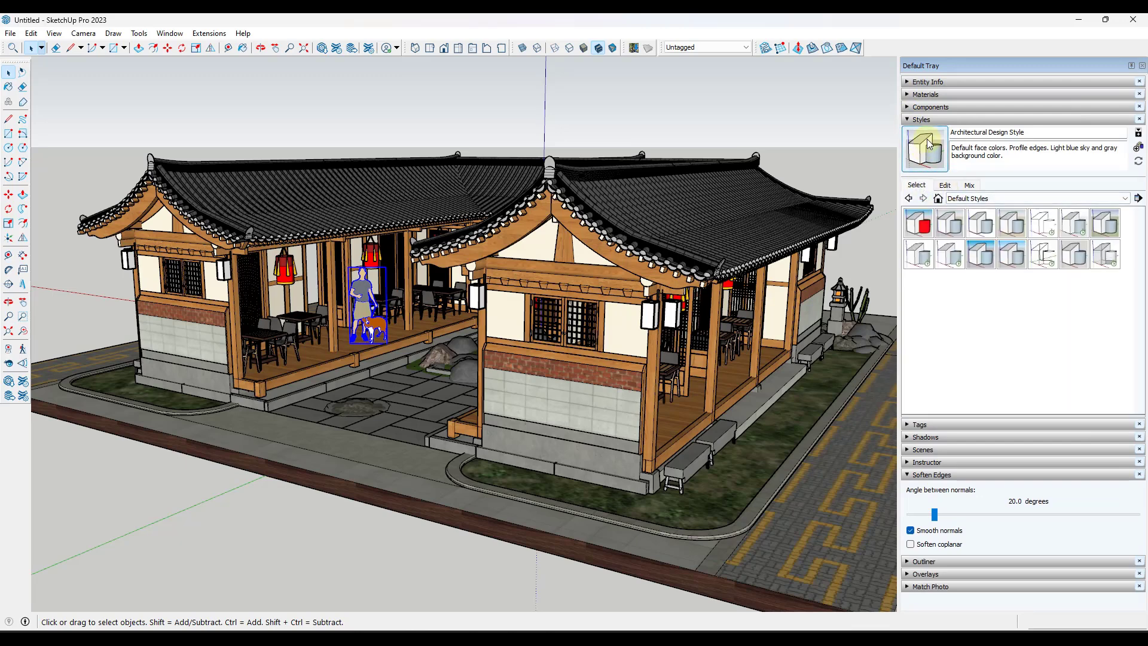
left_click(945, 185)
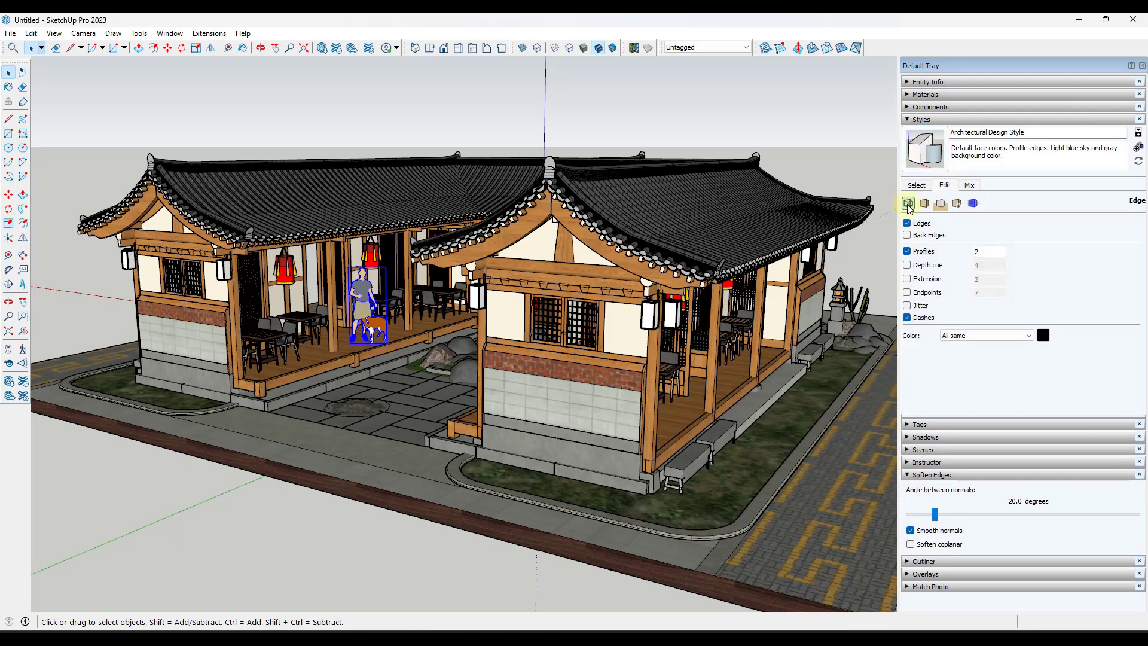
left_click(906, 251)
left_click(908, 251)
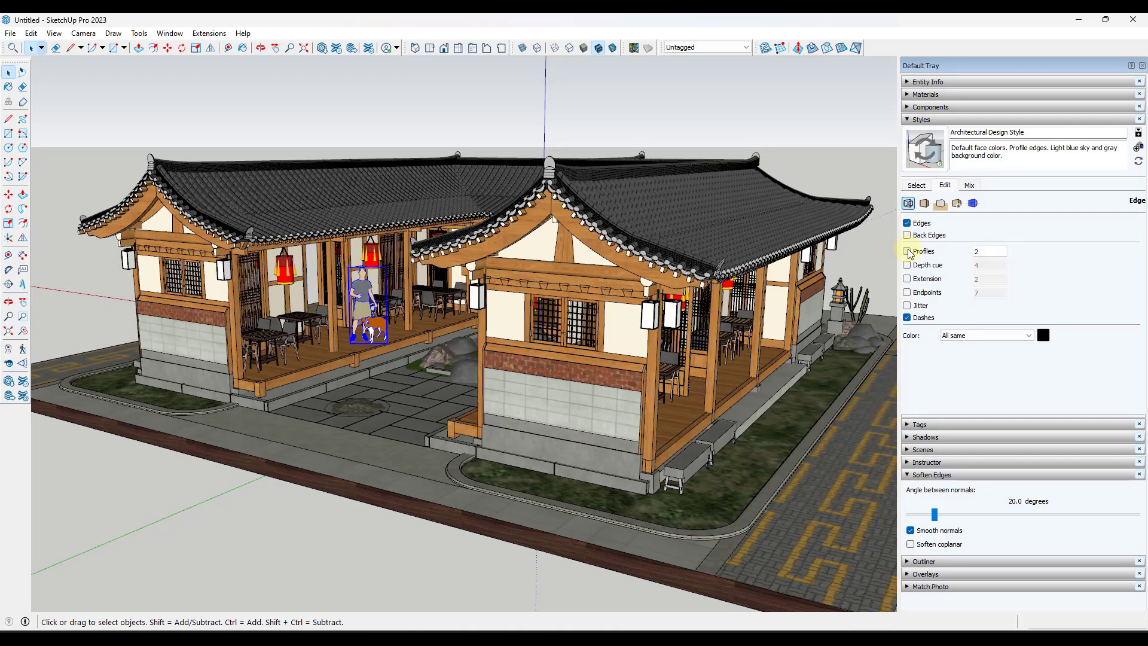
mouse_move(761, 236)
middle_mouse_down()
mouse_move(449, 249)
mouse_move(736, 258)
mouse_move(569, 239)
mouse_move(633, 215)
mouse_move(737, 216)
mouse_move(688, 245)
middle_mouse_up()
left_click(908, 251)
Re-enable Profiles and try a profile width of 4, then set it back to 2
scroll(737, 214, "up", 5)
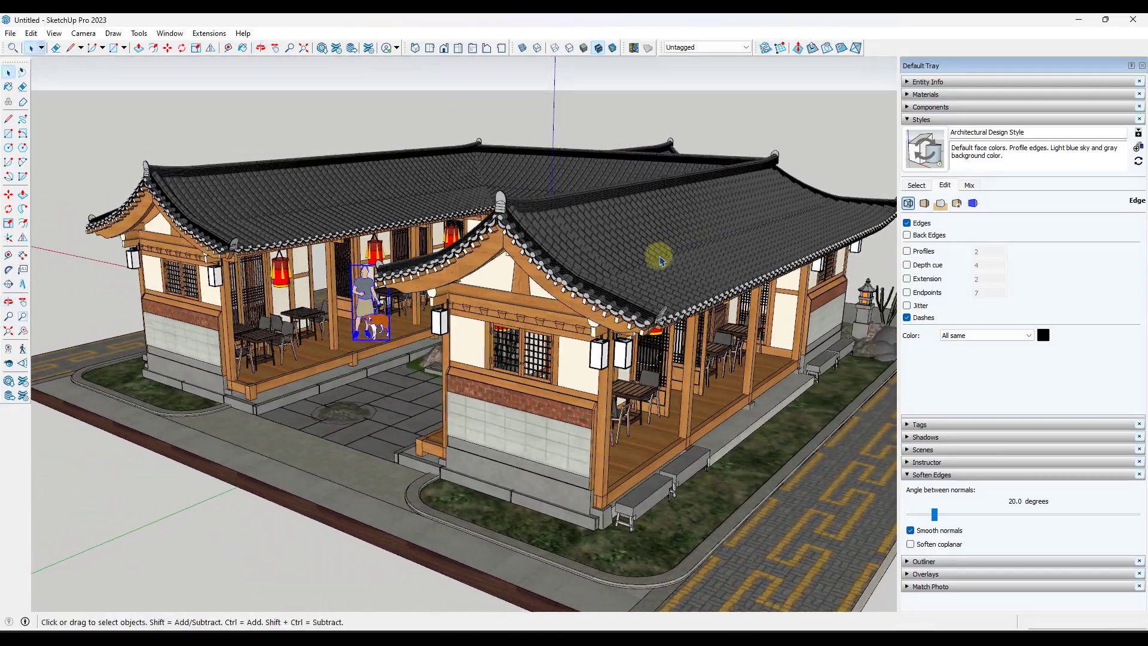
scroll(658, 254, "up", 3)
scroll(635, 270, "up", 4)
scroll(633, 270, "down", 2)
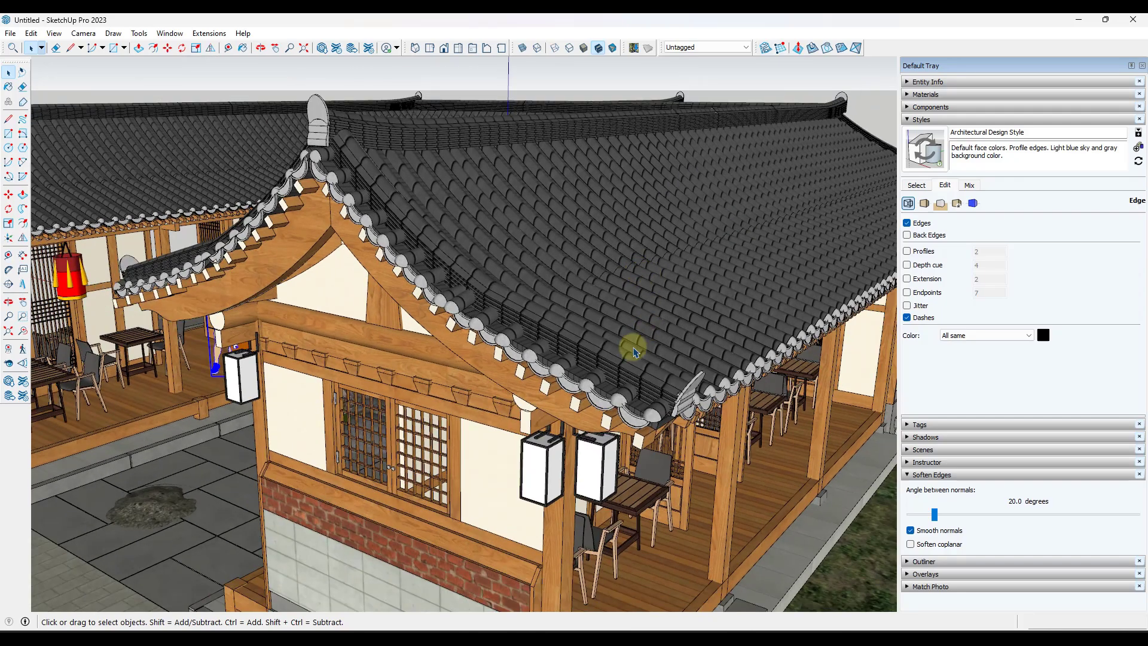
scroll(691, 416, "up", 5)
scroll(694, 417, "up", 2)
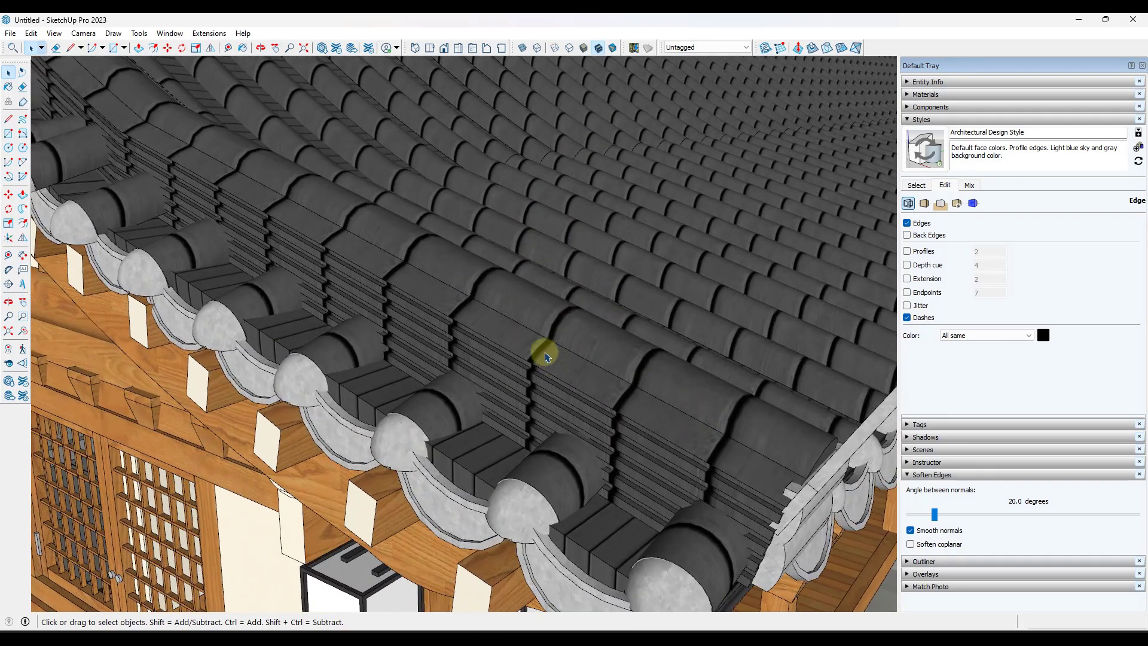
scroll(550, 358, "down", 5)
left_click(910, 252)
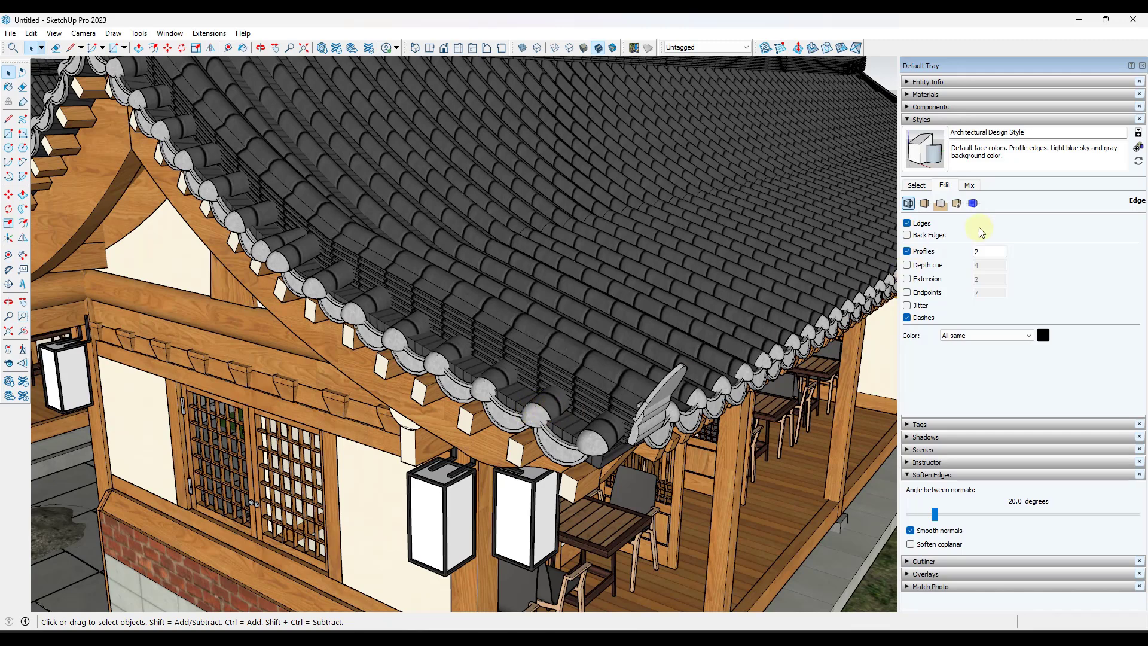
left_click_drag(987, 249, 974, 256)
key("Return")
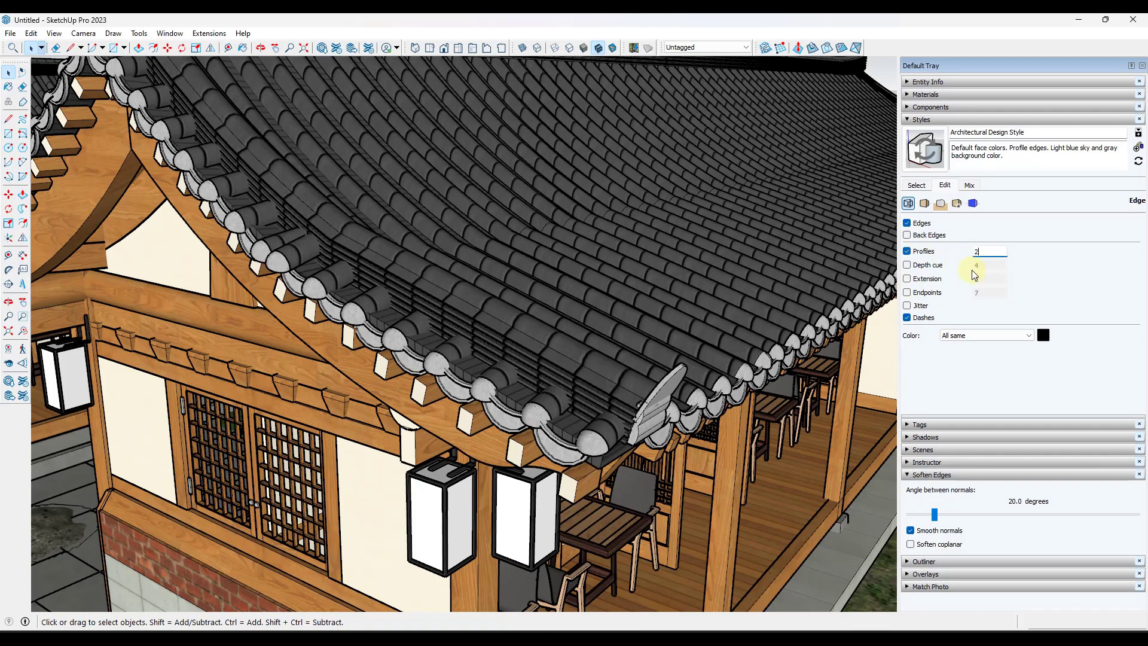
type("2")
key("Return")
Turn Profiles edges off so the hanok shows thin outlines only
middle_click_drag(676, 273, 639, 261)
scroll(637, 261, "down", 10)
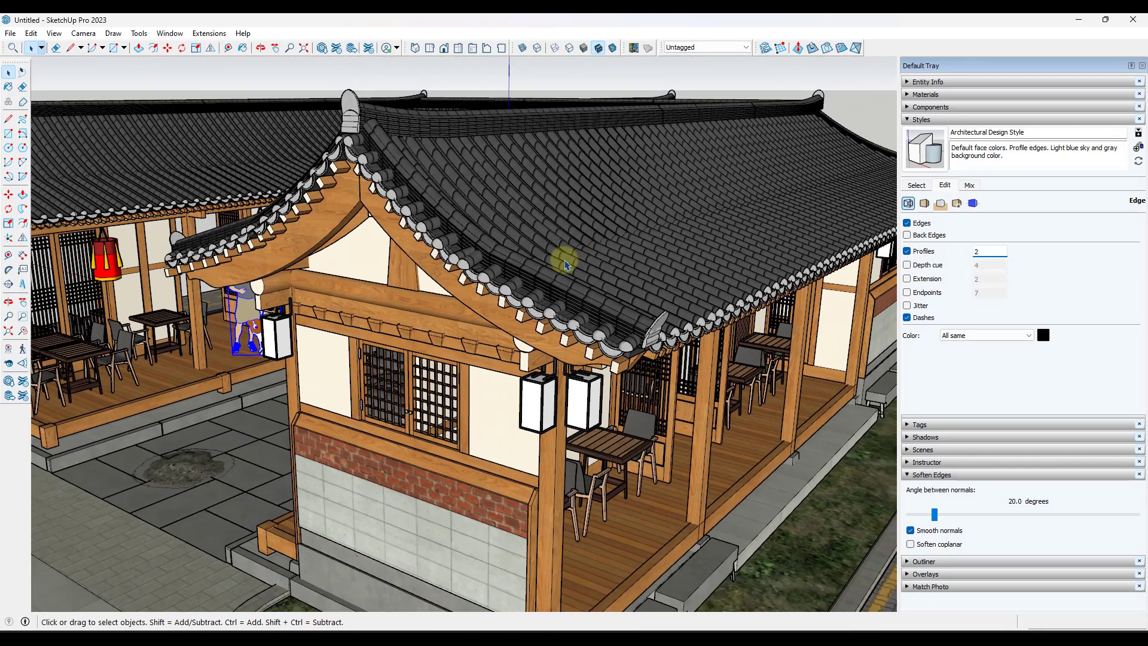
scroll(720, 217, "up", 5)
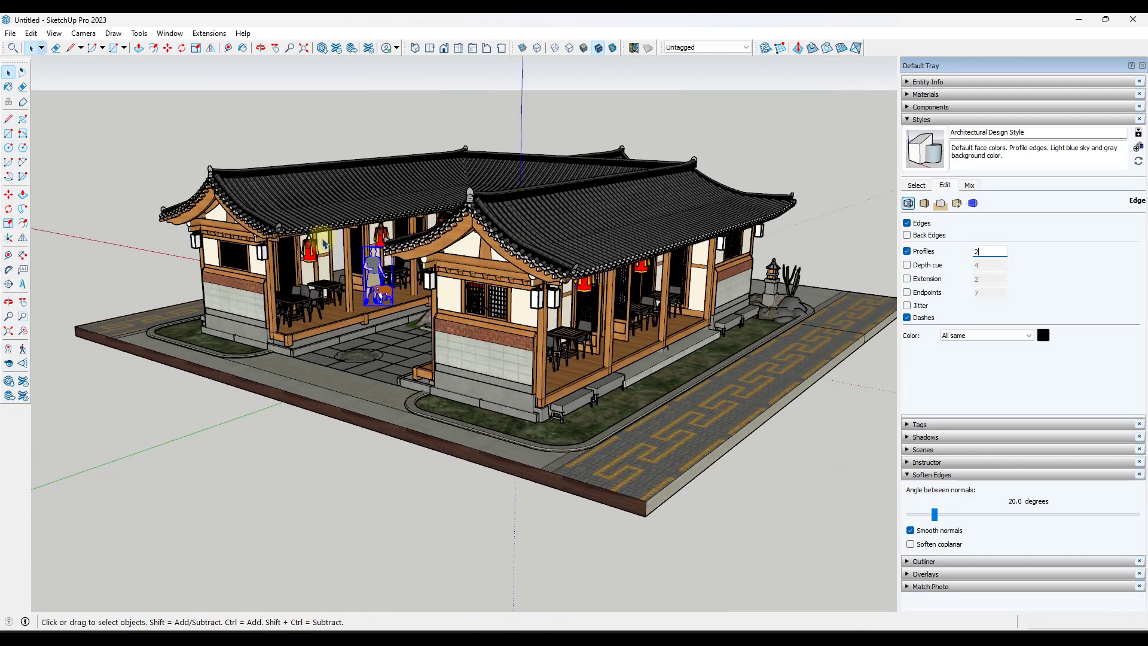
left_click(908, 252)
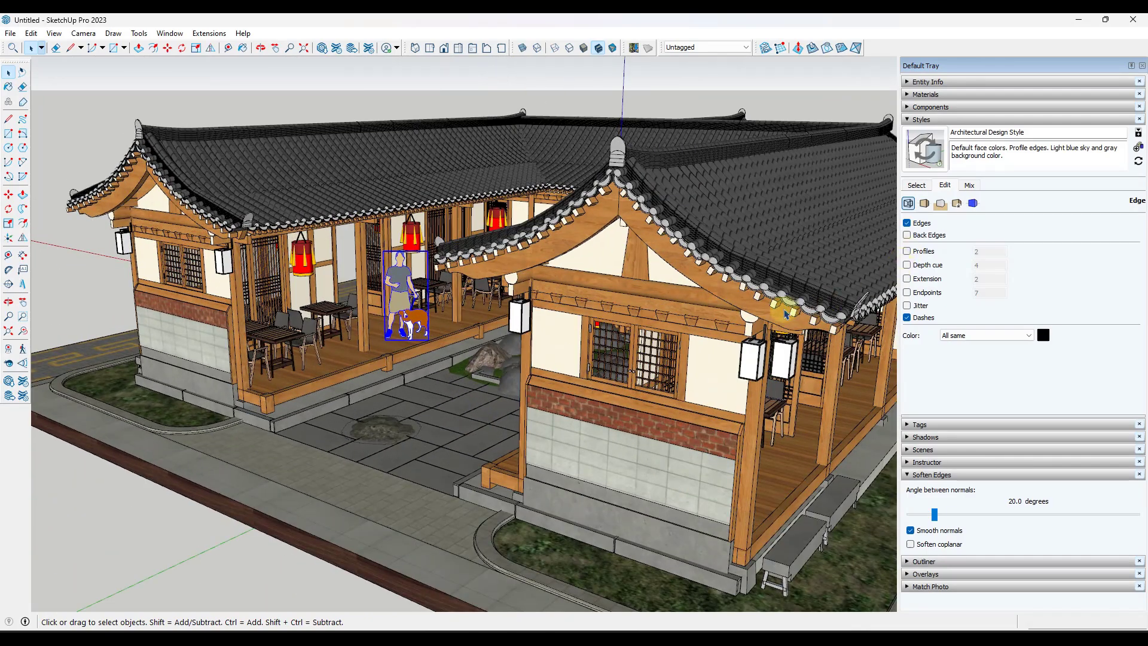
scroll(398, 278, "down", 4)
middle_click_drag(419, 266, 464, 263)
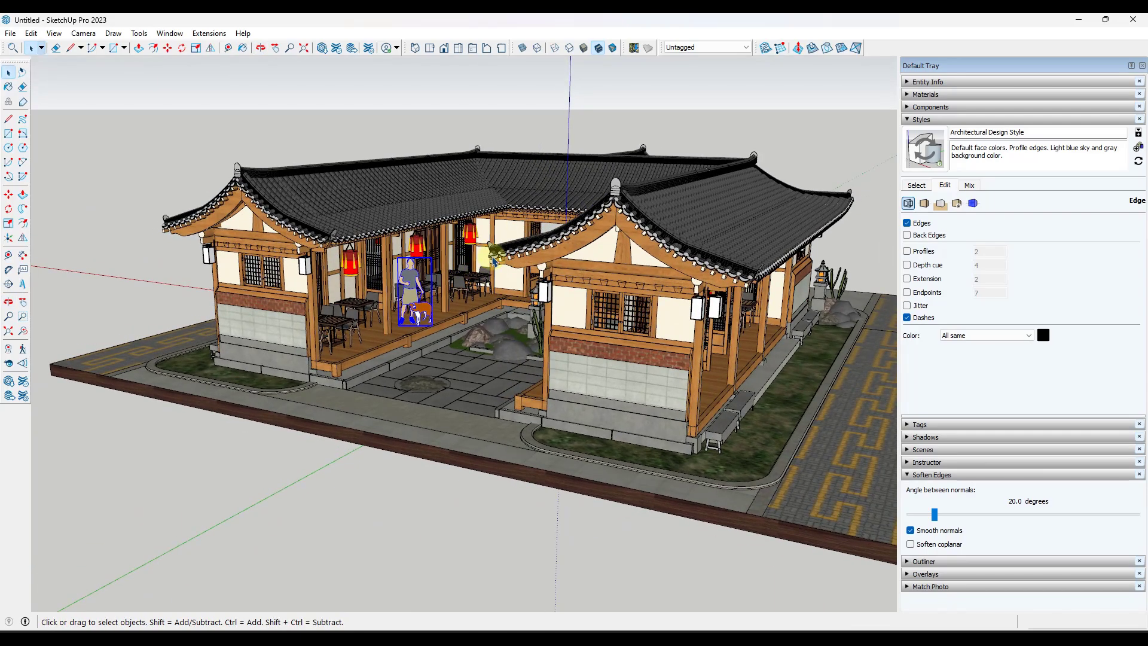
Expand Shadows, turn shadows on with the time at 02:06 pm, then switch them off
middle_click_drag(447, 265, 509, 267)
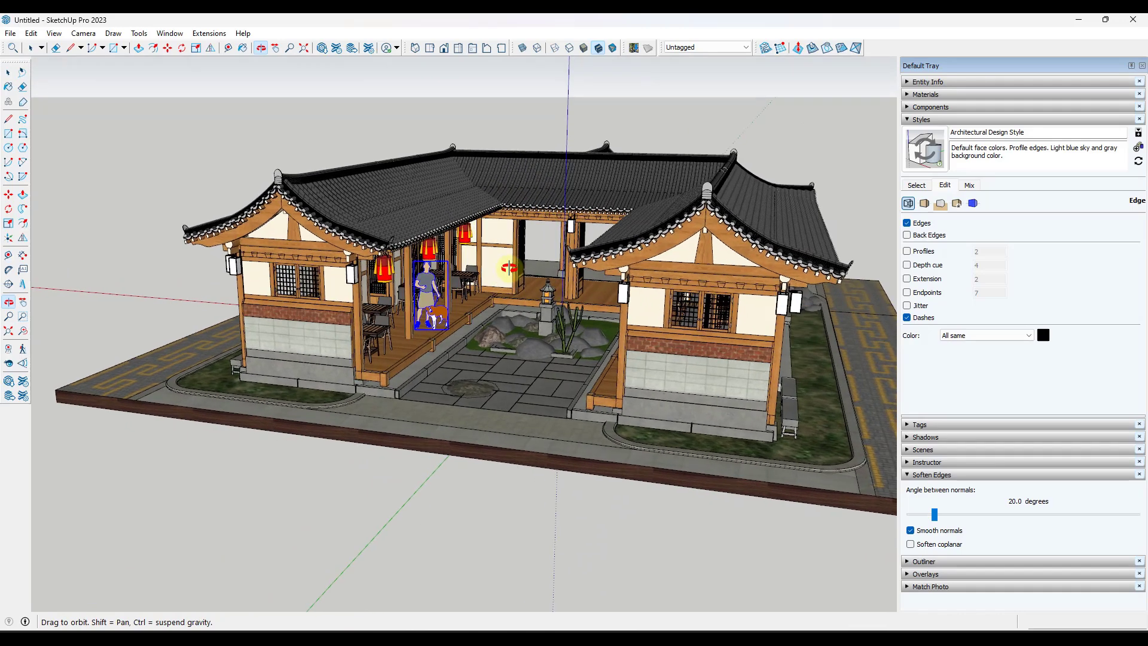
left_click(924, 437)
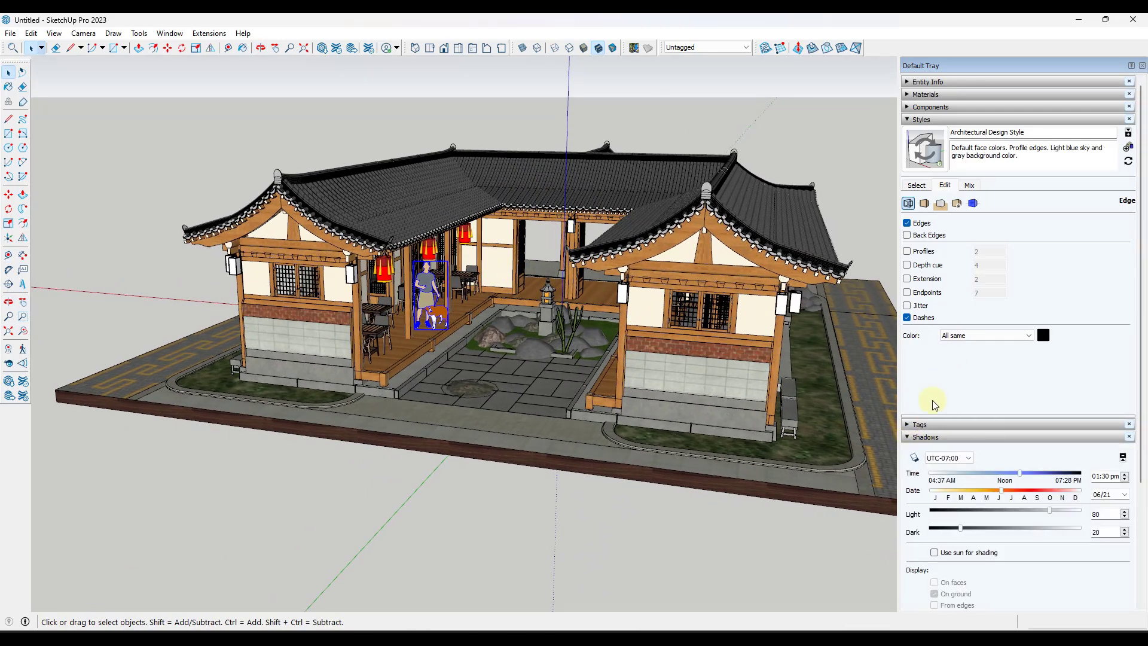
left_click(913, 459)
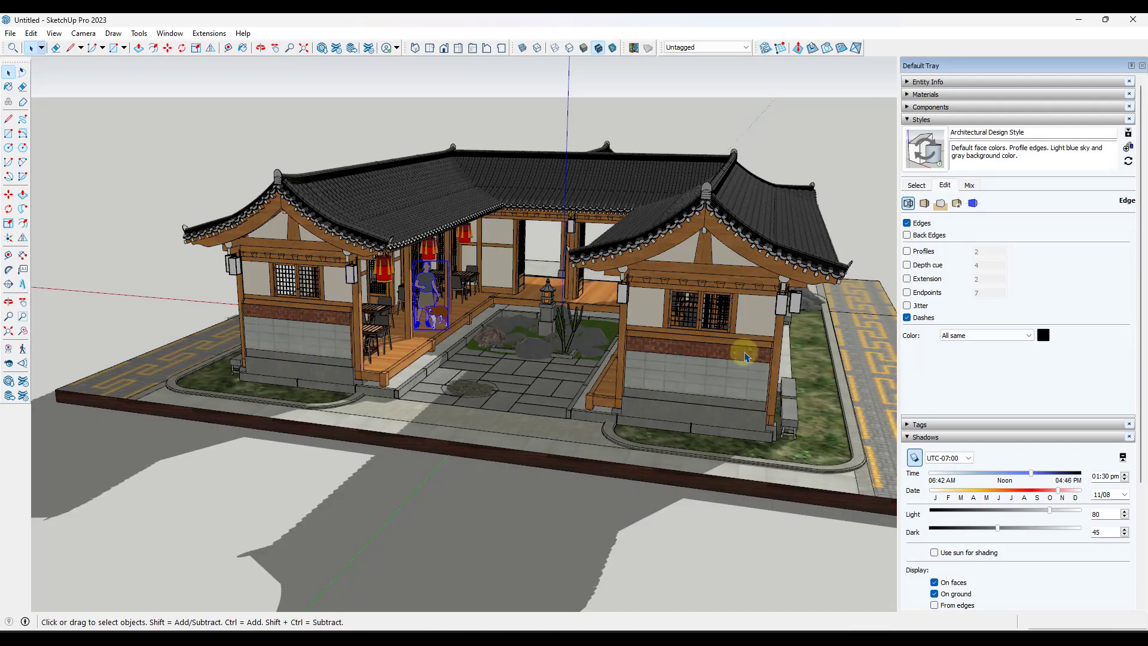
middle_click_drag(717, 371, 604, 364)
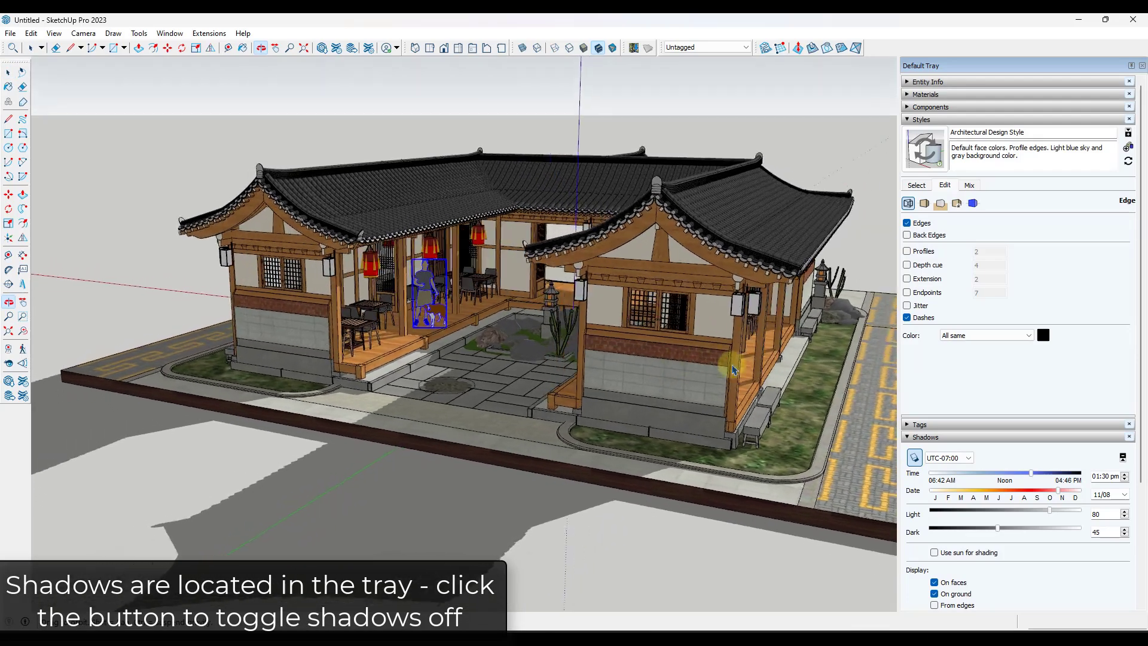
mouse_move(1034, 474)
left_mouse_down()
mouse_move(1057, 474)
mouse_move(1040, 478)
left_mouse_up()
left_click(914, 457)
Orbit around the hanok to inspect the courtyard and the long front of the house
middle_click_drag(781, 404, 479, 265)
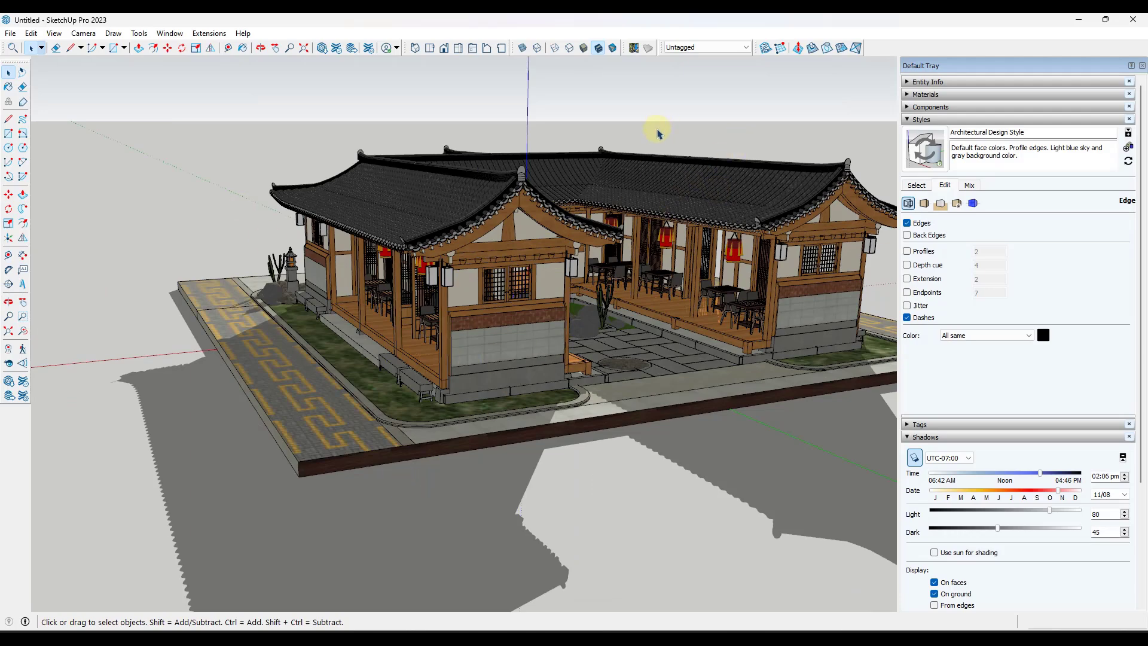
middle_click_drag(658, 133, 671, 299)
middle_click_drag(240, 397, 635, 384)
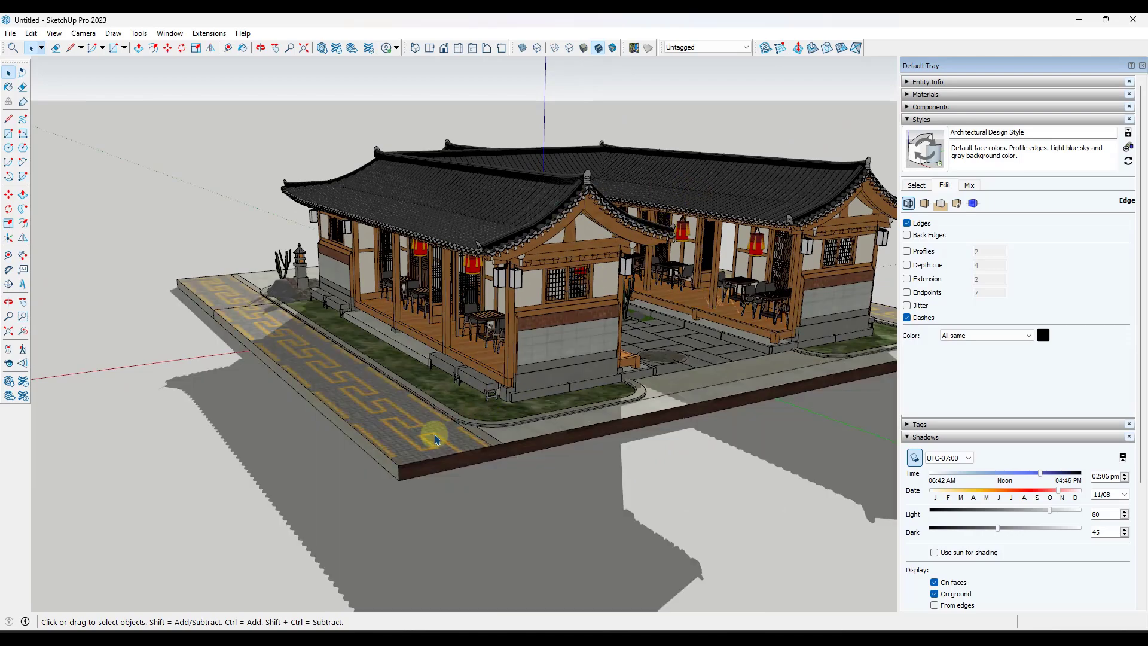
middle_click_drag(613, 258, 410, 263)
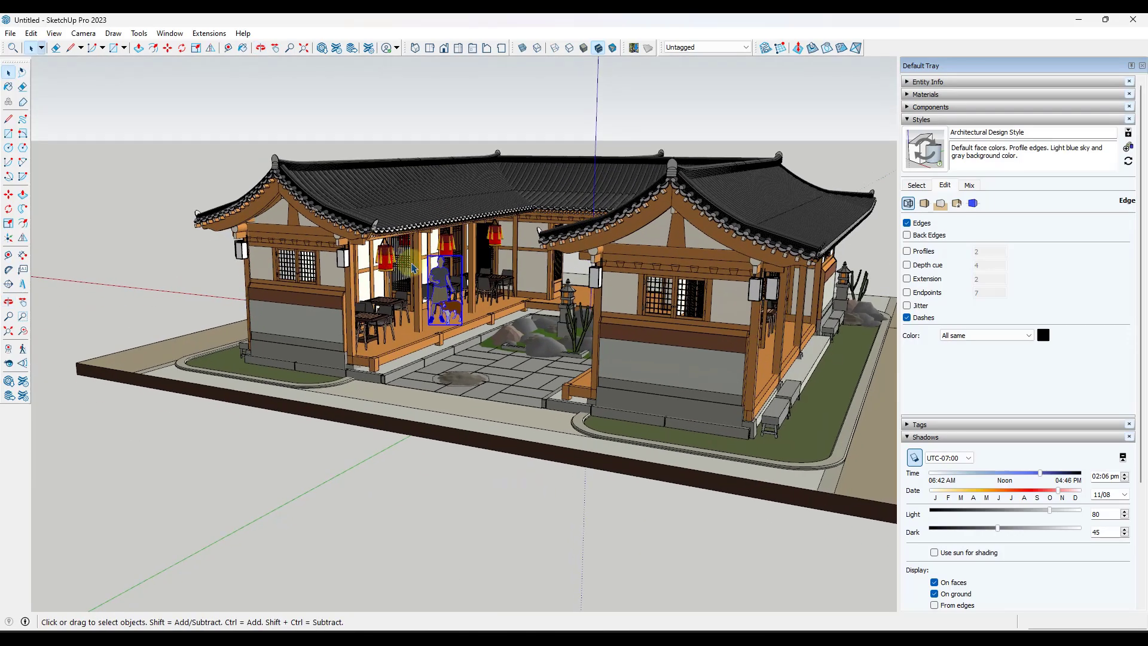
scroll(403, 330, "up", 3)
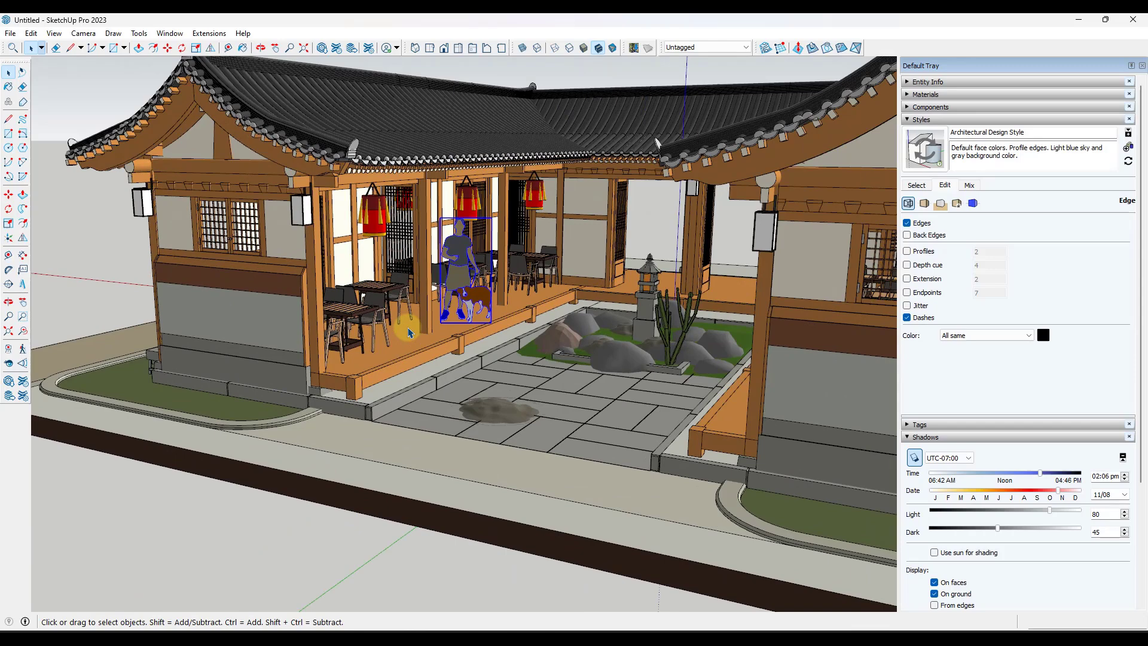
scroll(723, 360, "down", 3)
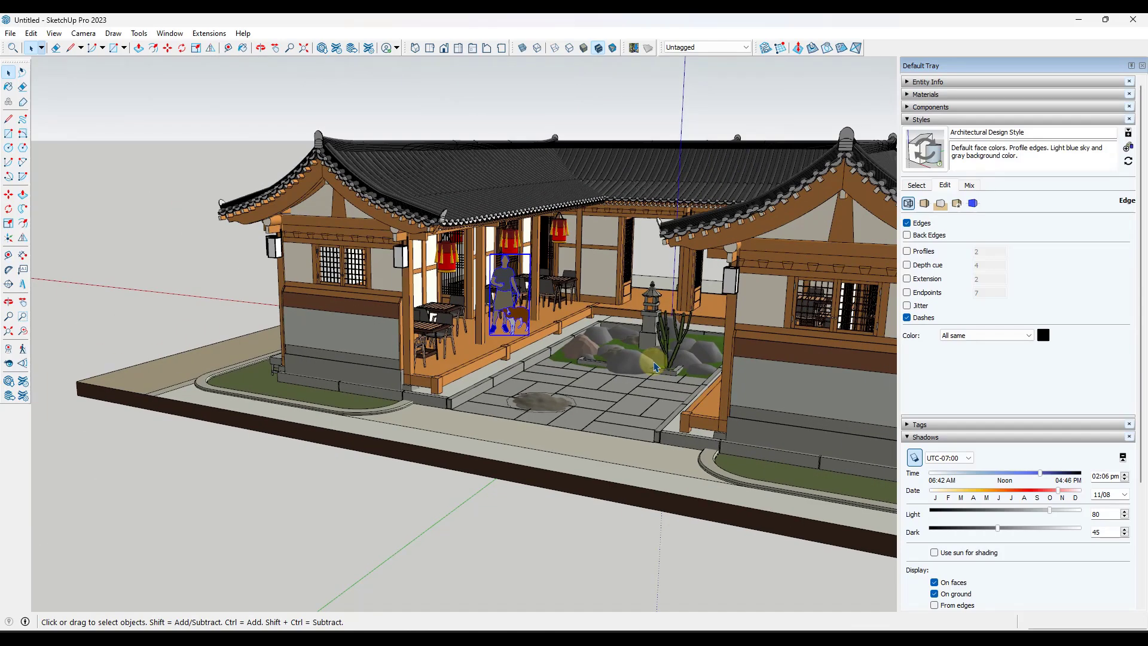
middle_click_drag(654, 366, 433, 248)
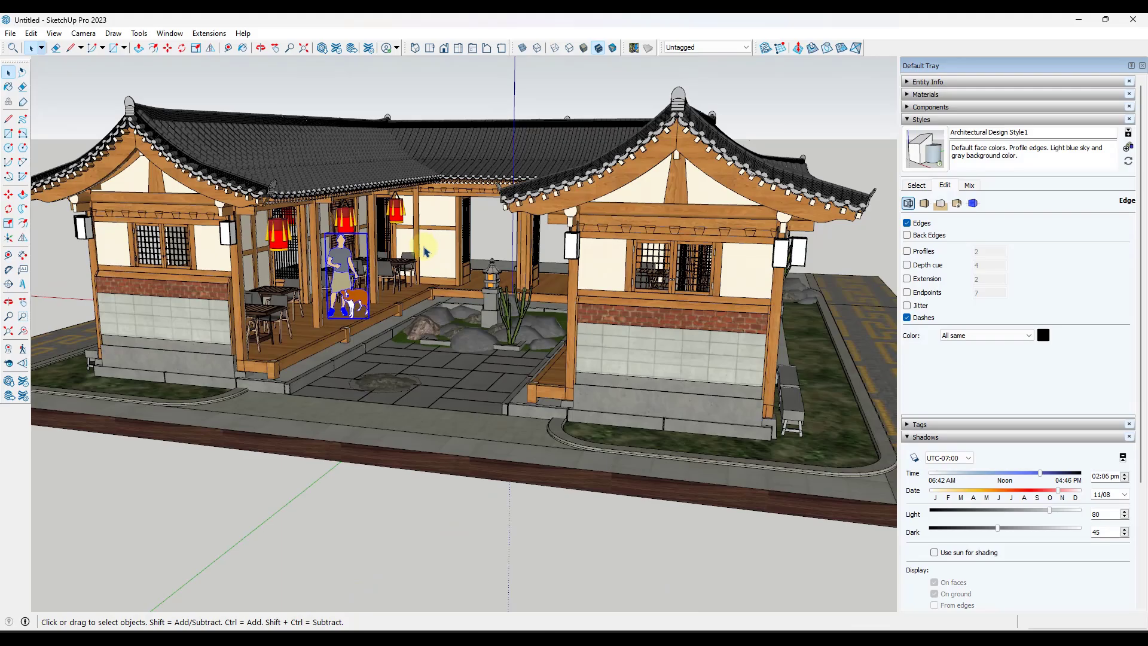
Orbit and zoom in on the textured hanok's brick wall
middle_click_drag(427, 256, 402, 138)
scroll(412, 107, "up", 2)
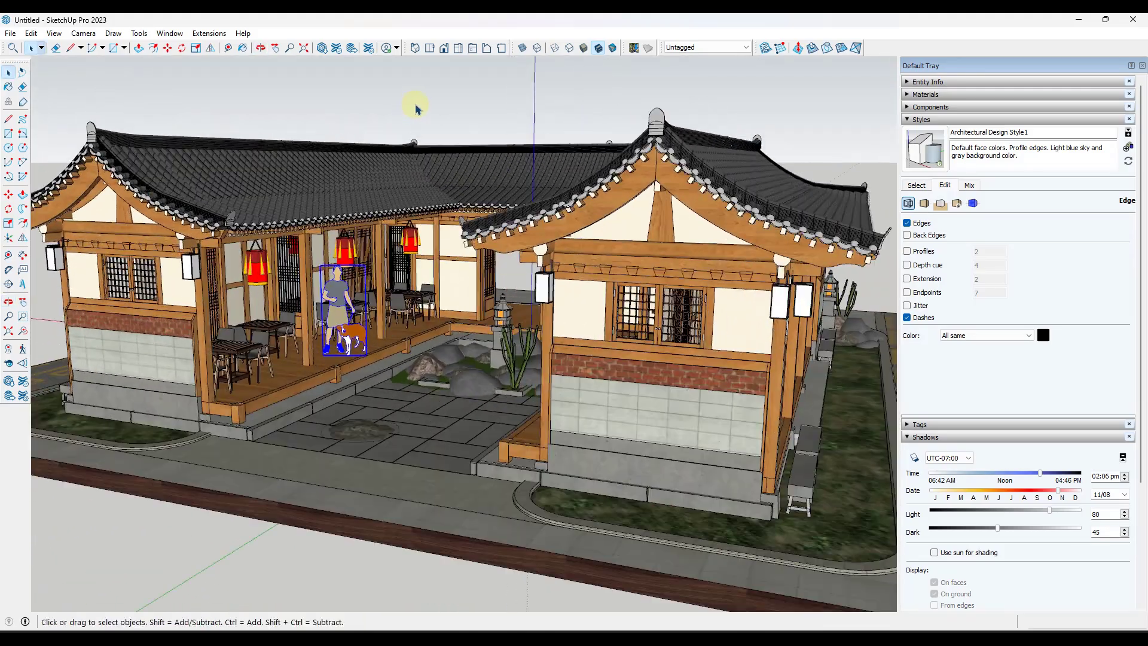
scroll(416, 109, "down", 3)
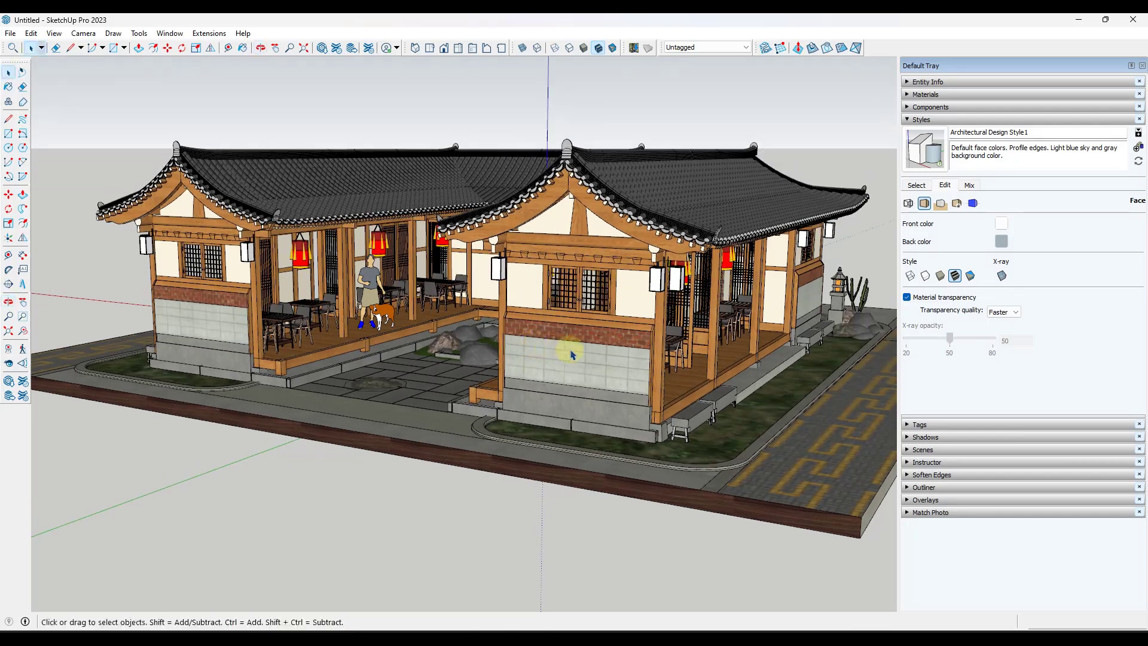
scroll(591, 356, "up", 3)
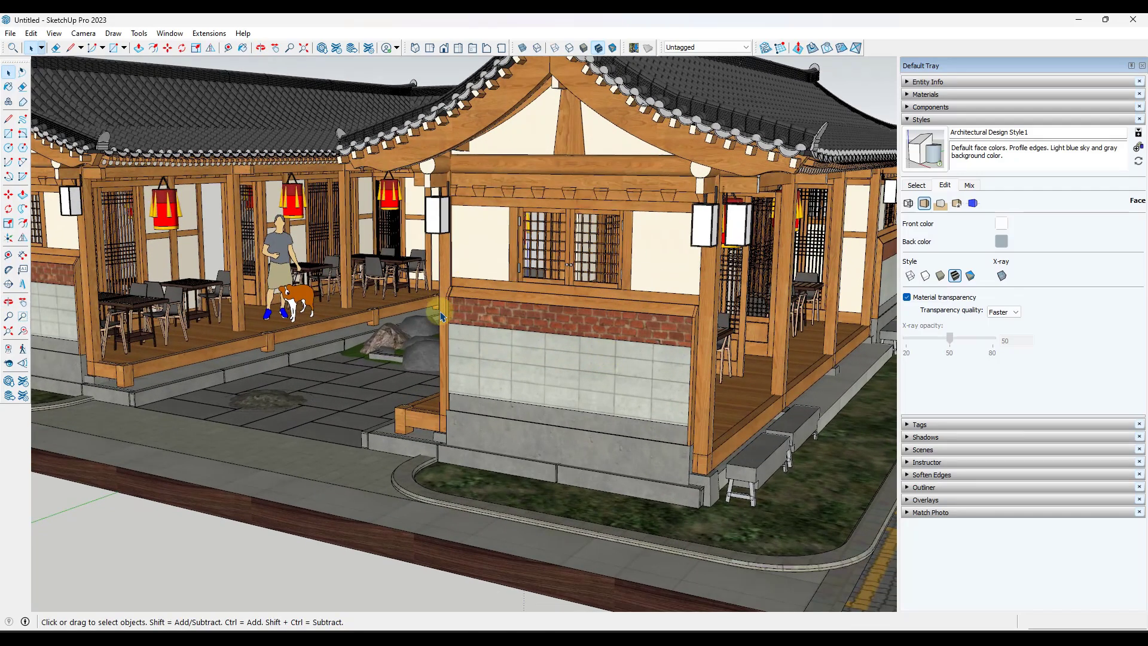
scroll(674, 328, "up", 5)
middle_click_drag(672, 335, 659, 335)
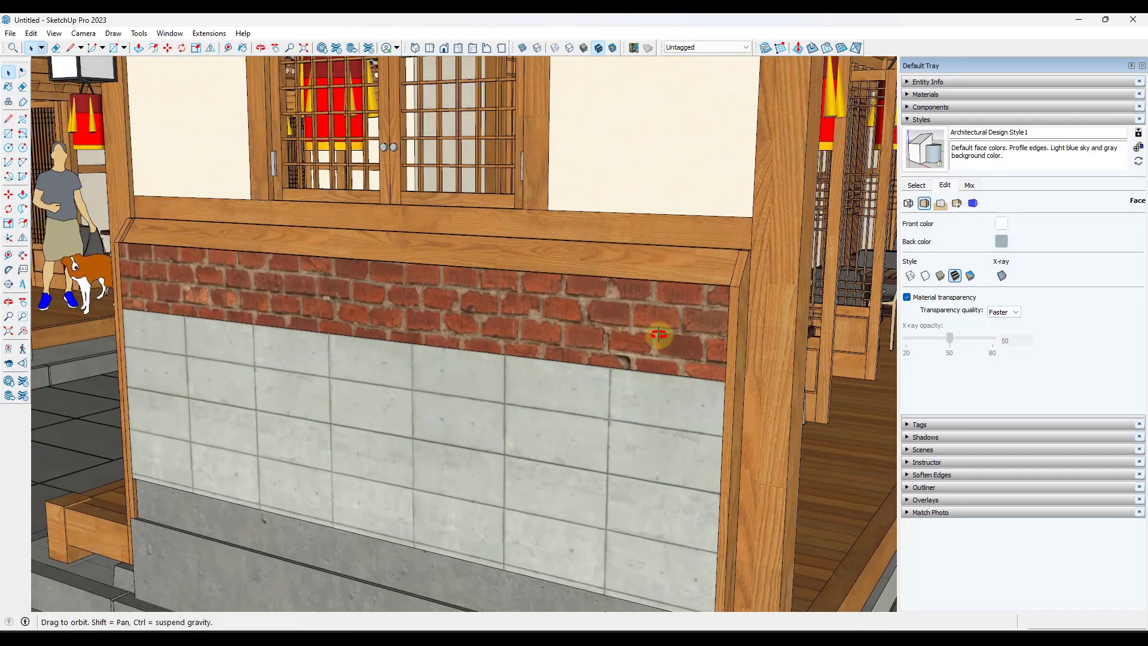
scroll(669, 305, "down", 8)
scroll(392, 520, "up", 8)
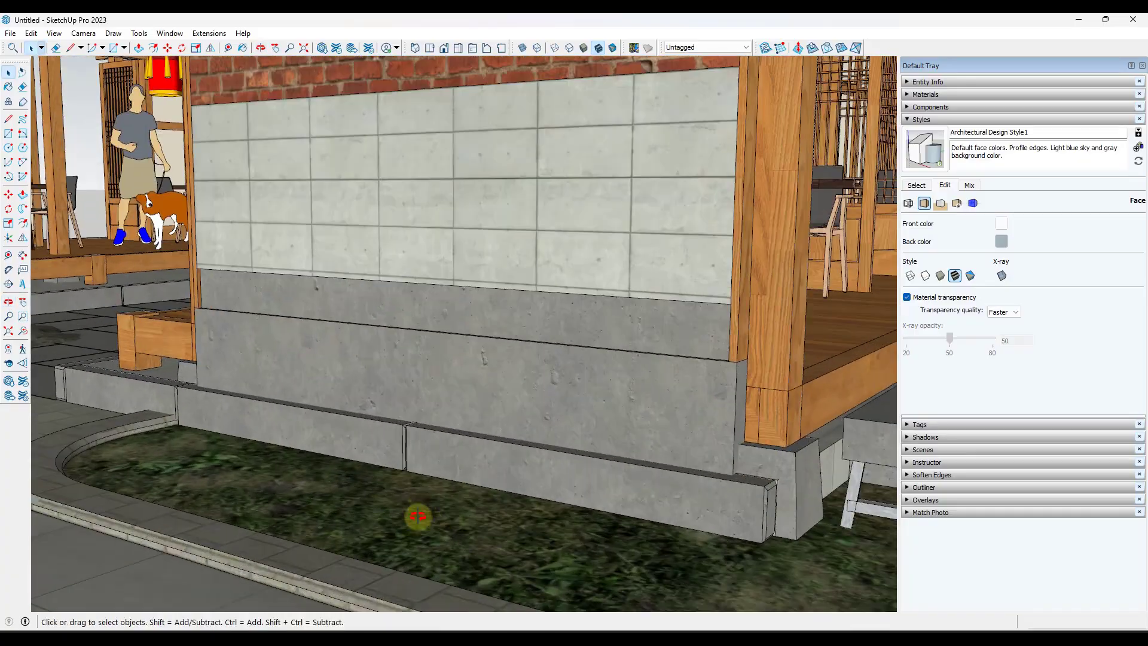
Inspect the wall's base and front, then bring up the style's Face settings under Edit
middle_click_drag(418, 515, 307, 474)
scroll(299, 487, "up", 6)
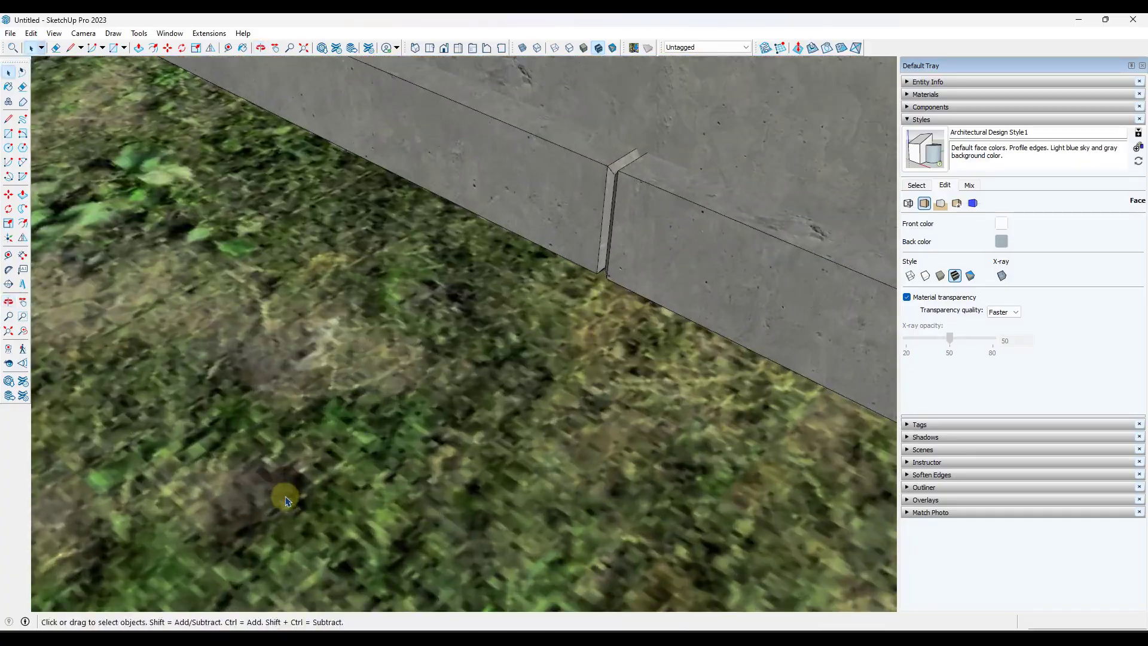
scroll(286, 499, "down", 12)
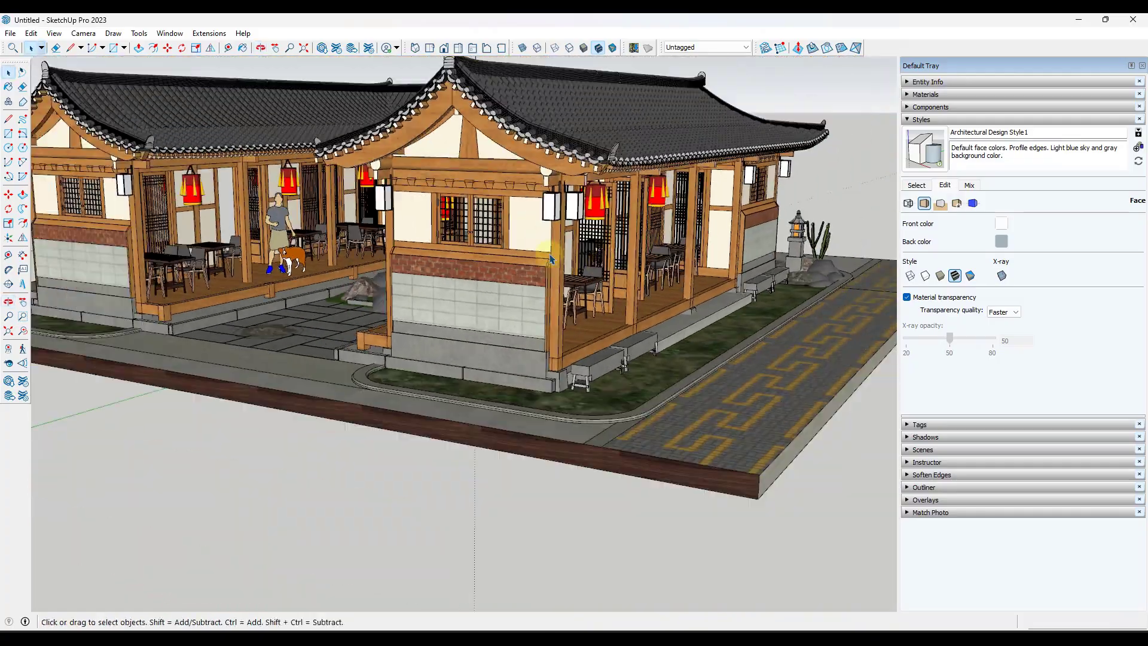
scroll(550, 258, "up", 3)
scroll(508, 239, "down", 5)
middle_click_drag(478, 209, 426, 98)
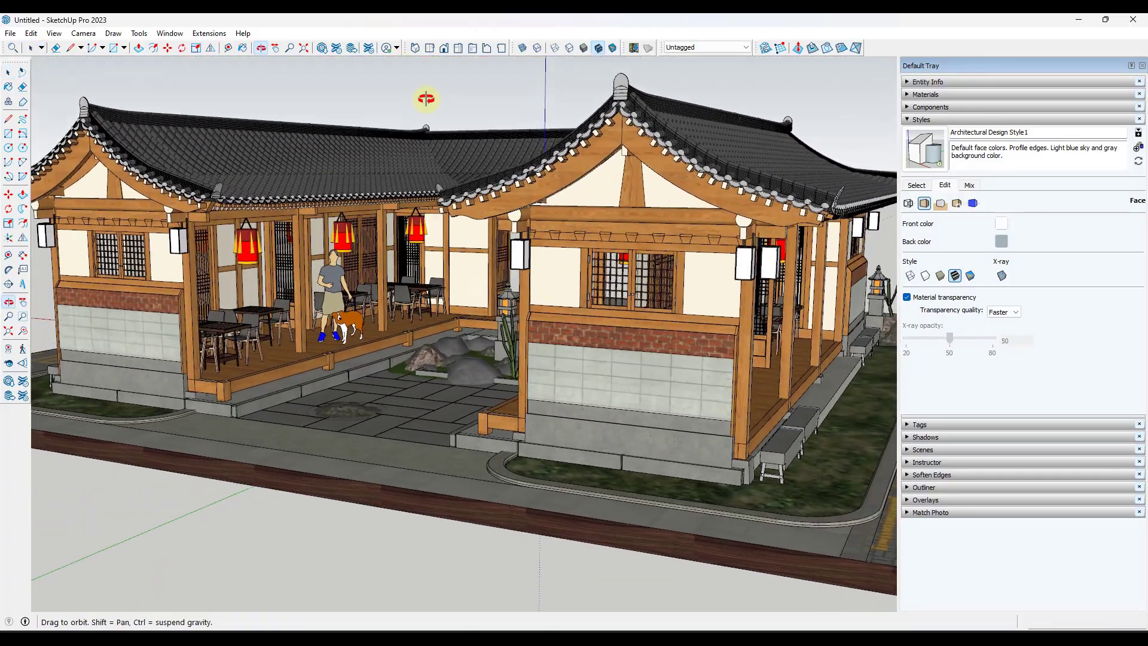
scroll(426, 99, "up", 1)
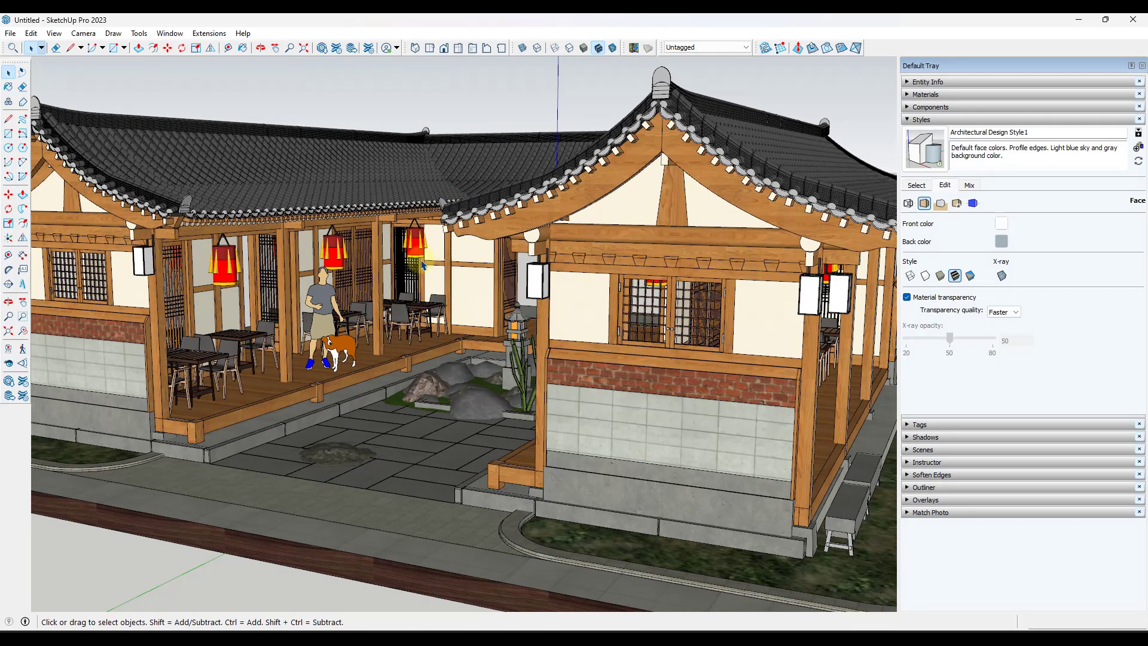
scroll(413, 197, "down", 5)
mouse_move(410, 191)
middle_mouse_down()
mouse_move(412, 180)
mouse_move(415, 196)
middle_mouse_up()
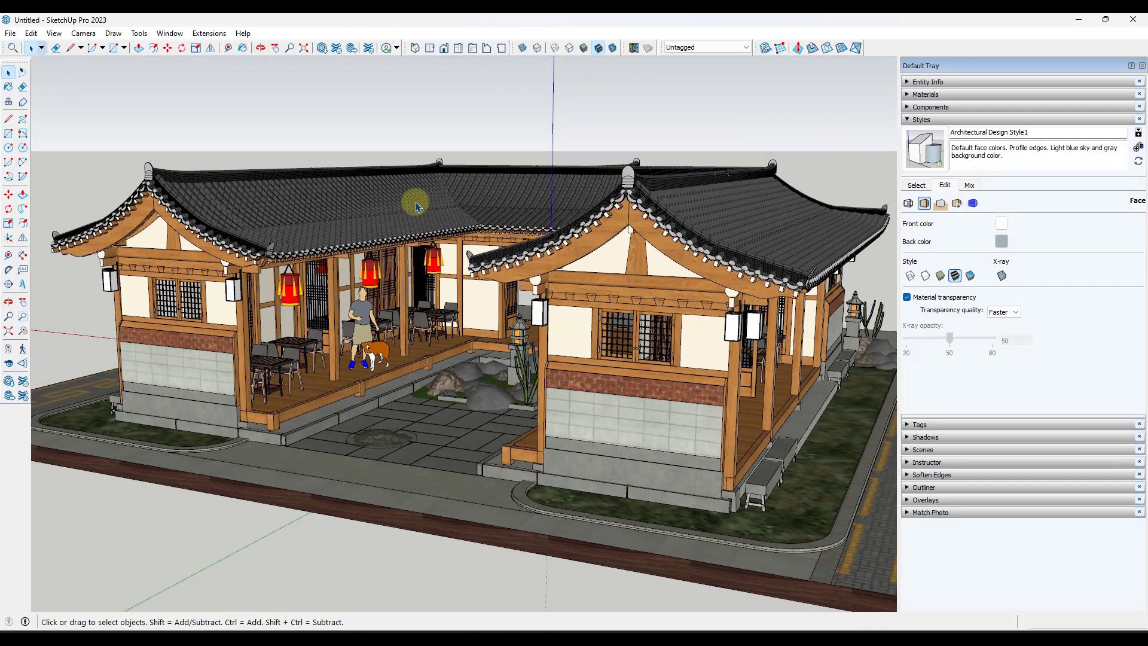
left_click(923, 186)
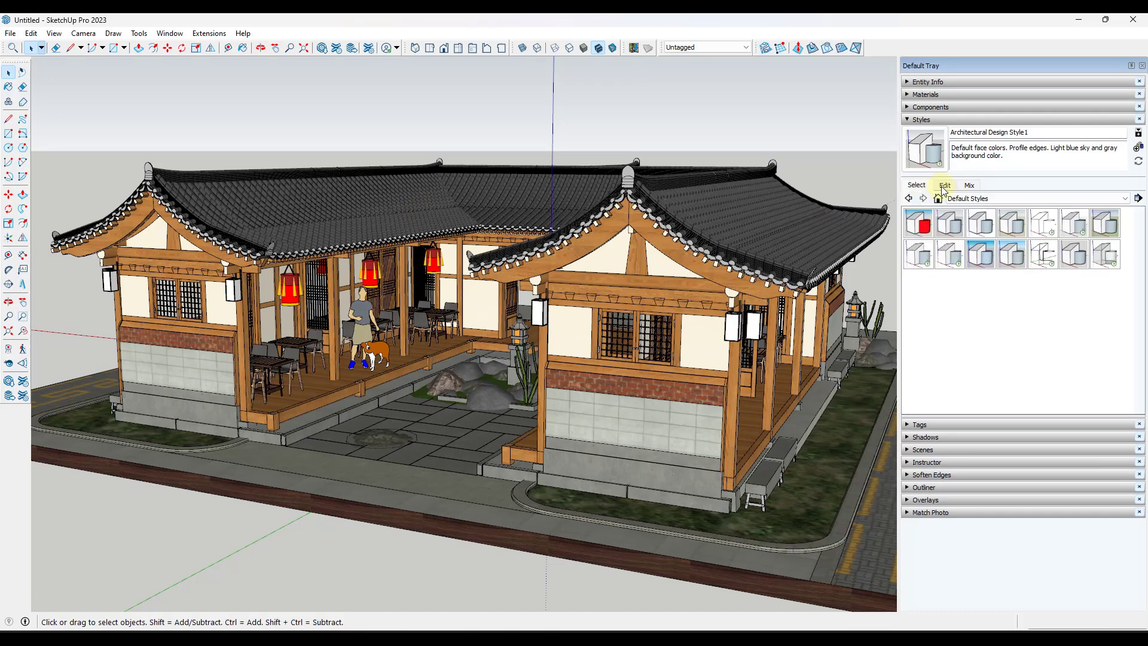
left_click(943, 186)
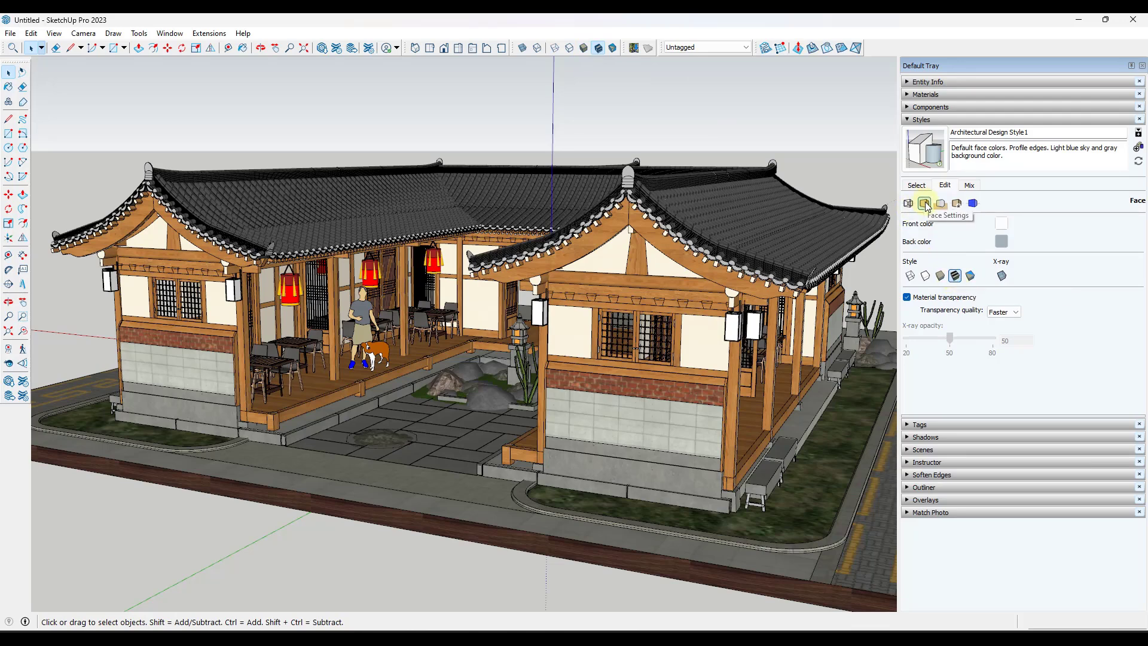
Switch faces to Shaded without textures and view the building from a higher angle
left_click(940, 275)
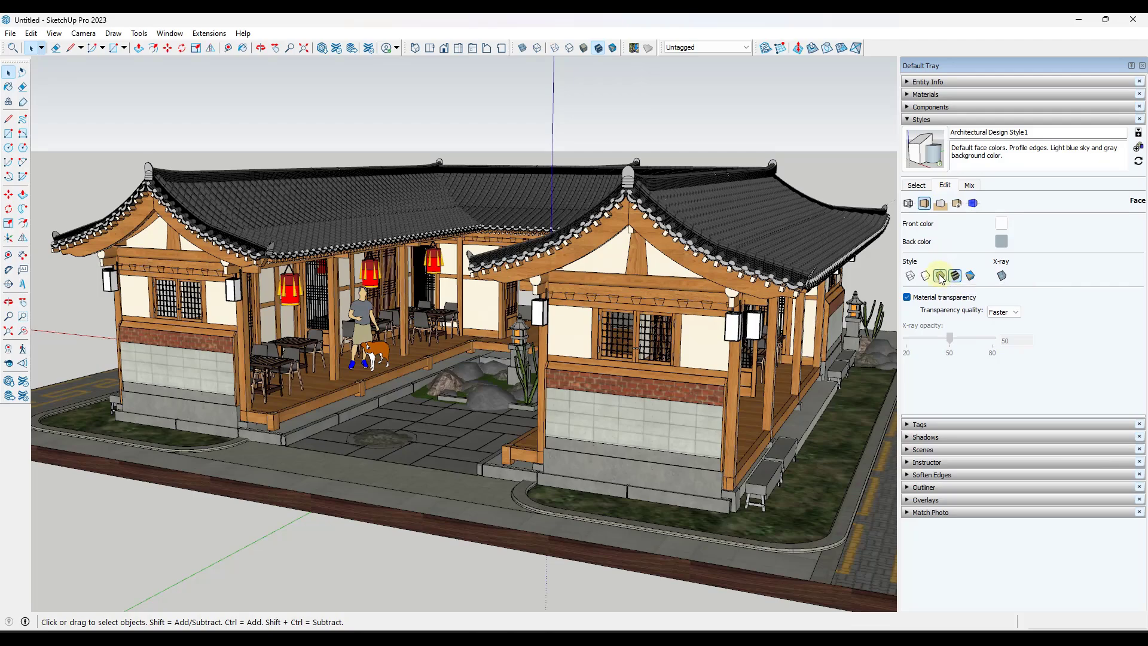
mouse_move(669, 323)
middle_mouse_down()
mouse_move(502, 323)
mouse_move(844, 279)
middle_mouse_up()
scroll(720, 424, "up", 3)
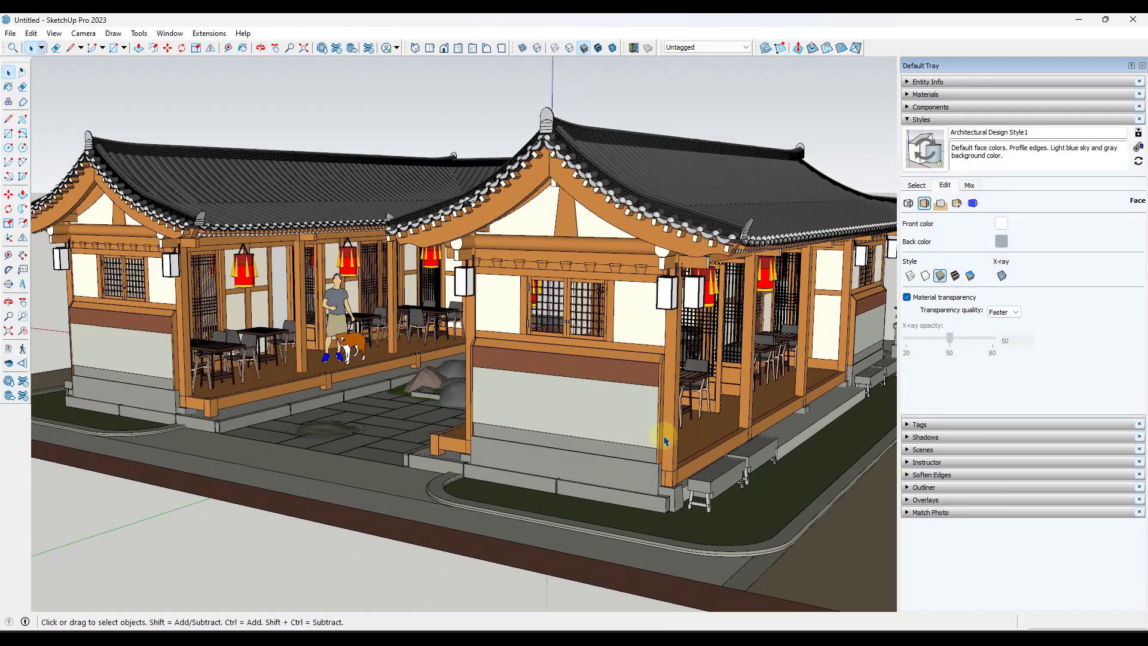
scroll(450, 299, "down", 5)
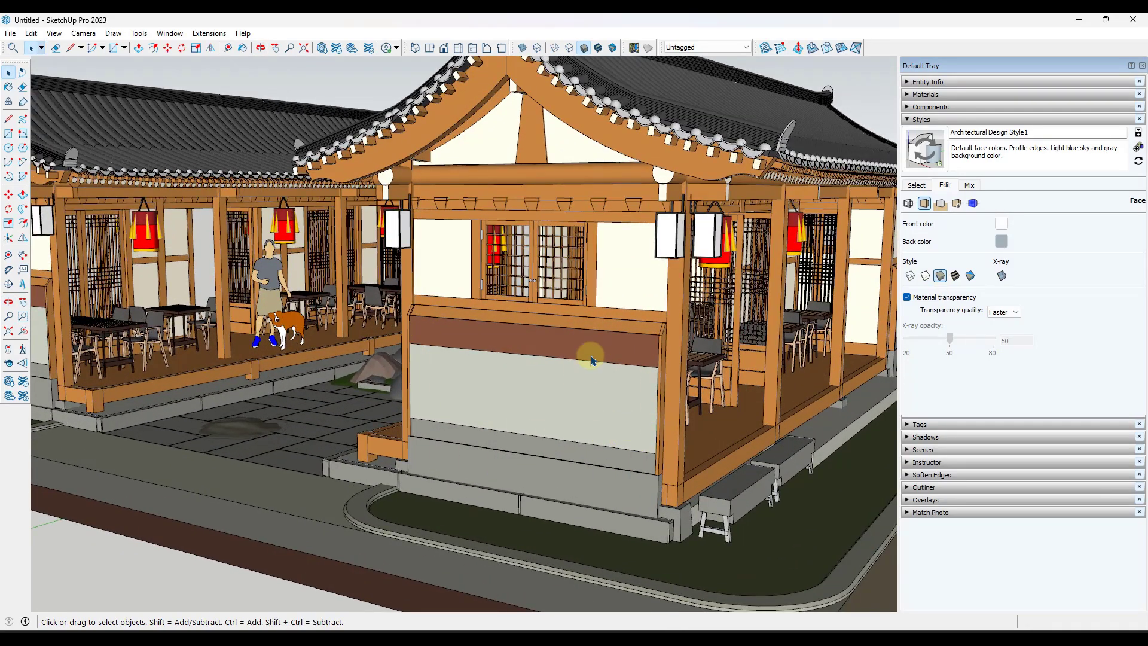
middle_click_drag(486, 358, 656, 548)
scroll(655, 547, "up", 6)
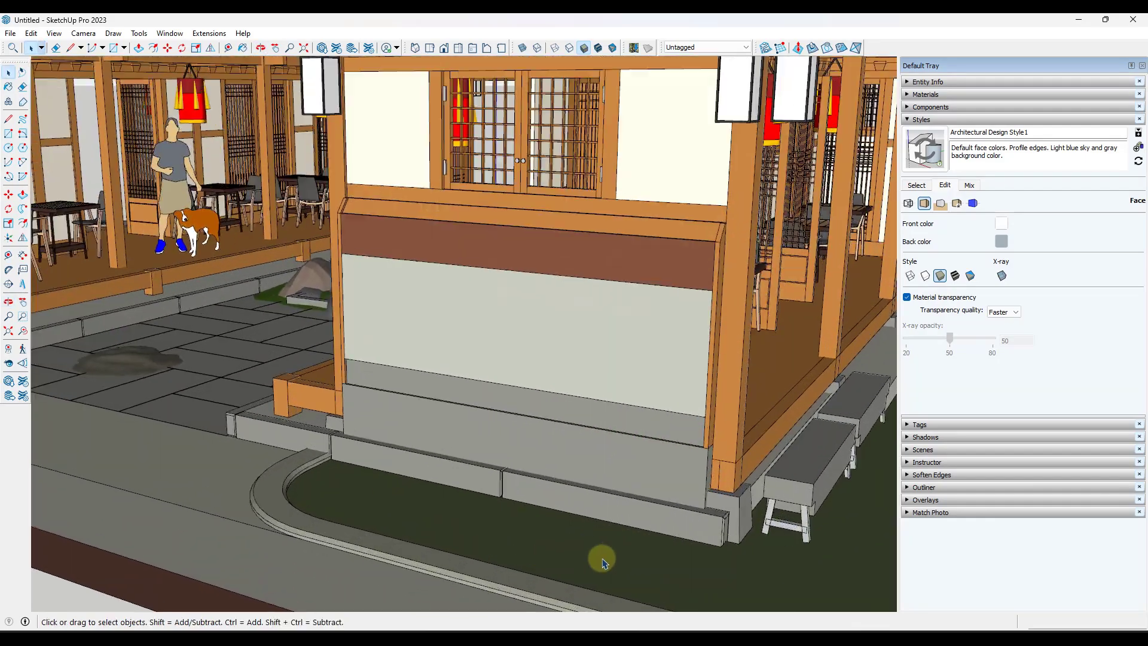
scroll(582, 547, "down", 2)
scroll(525, 430, "down", 6)
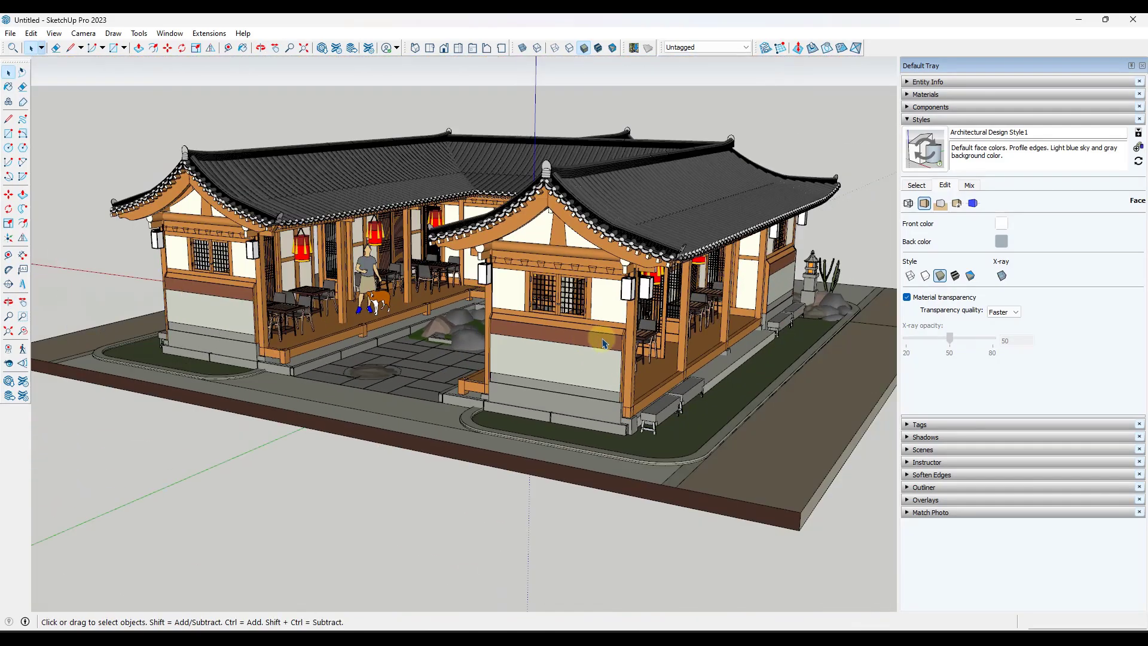
Orbit and zoom to inspect the walls and roof close up
middle_click_drag(525, 431, 582, 192)
scroll(574, 167, "up", 2)
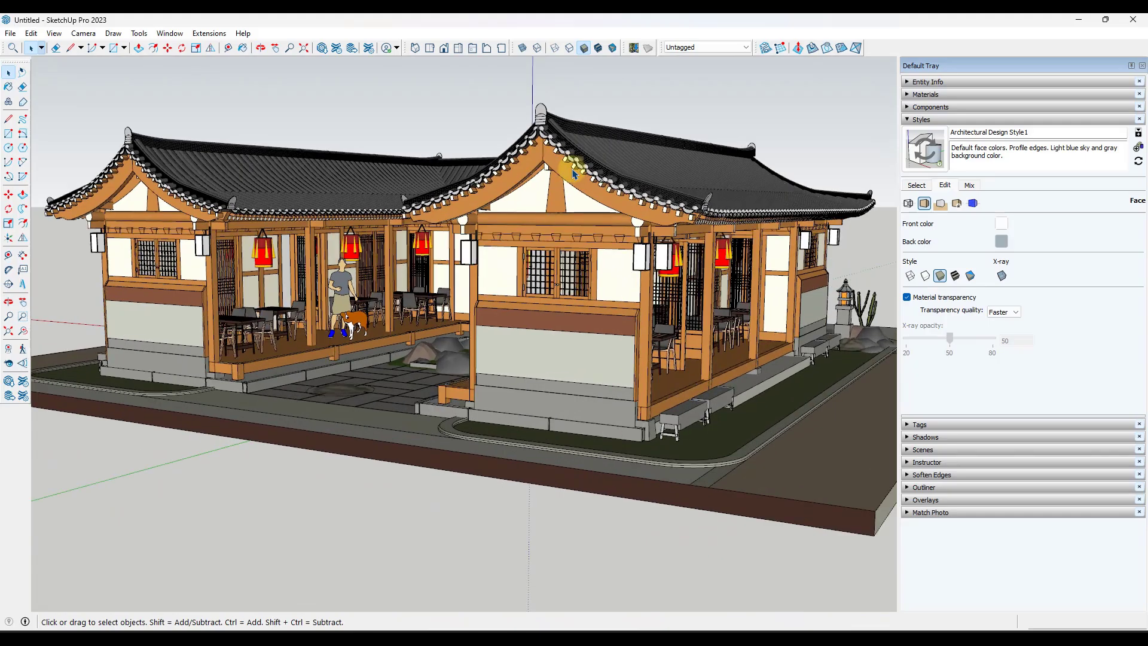
scroll(278, 85, "up", 2)
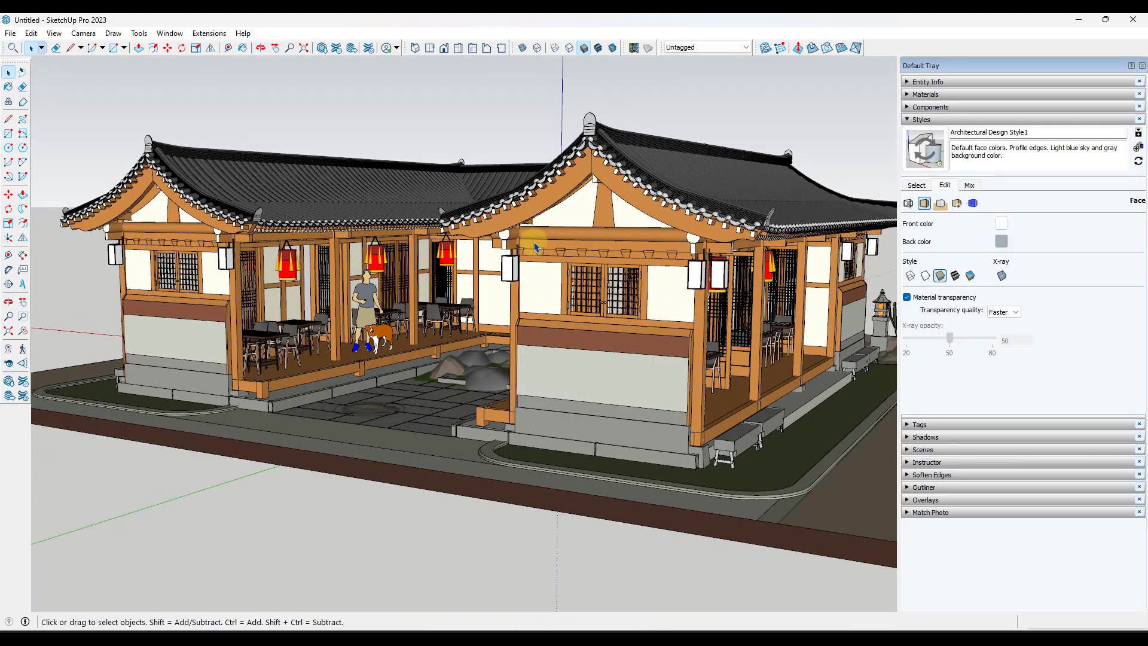
middle_click_drag(532, 243, 395, 281)
scroll(385, 287, "up", 6)
scroll(359, 324, "down", 8)
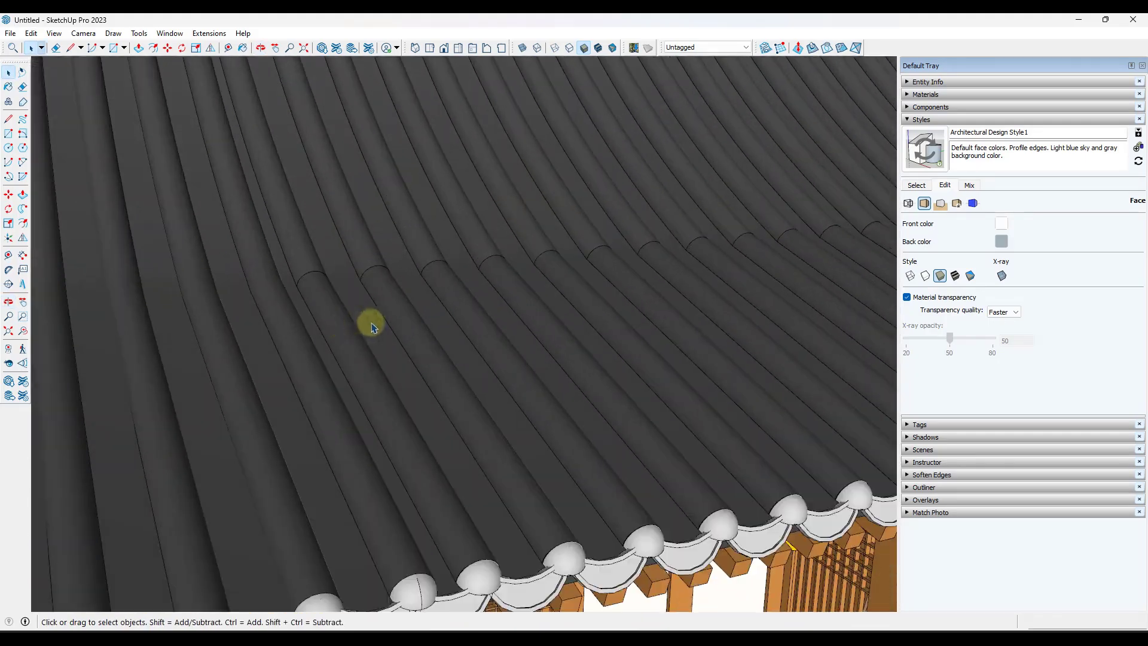
middle_click_drag(358, 325, 478, 338)
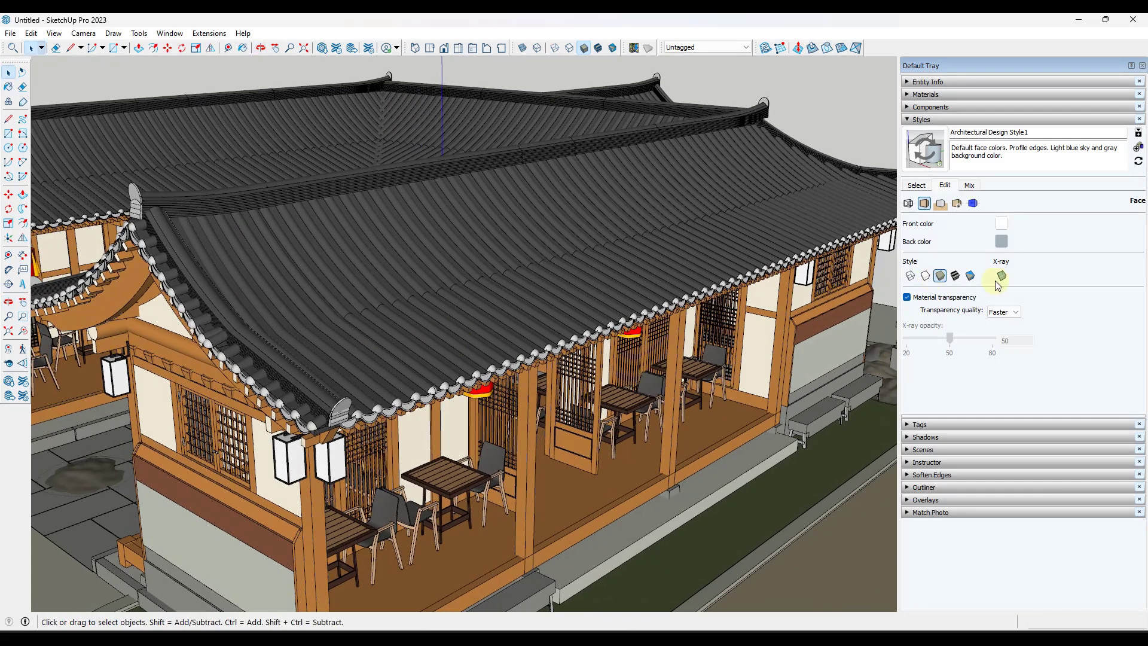
Compare Shaded with Textures and plain Shaded faces, ending with textures shown
left_click(954, 275)
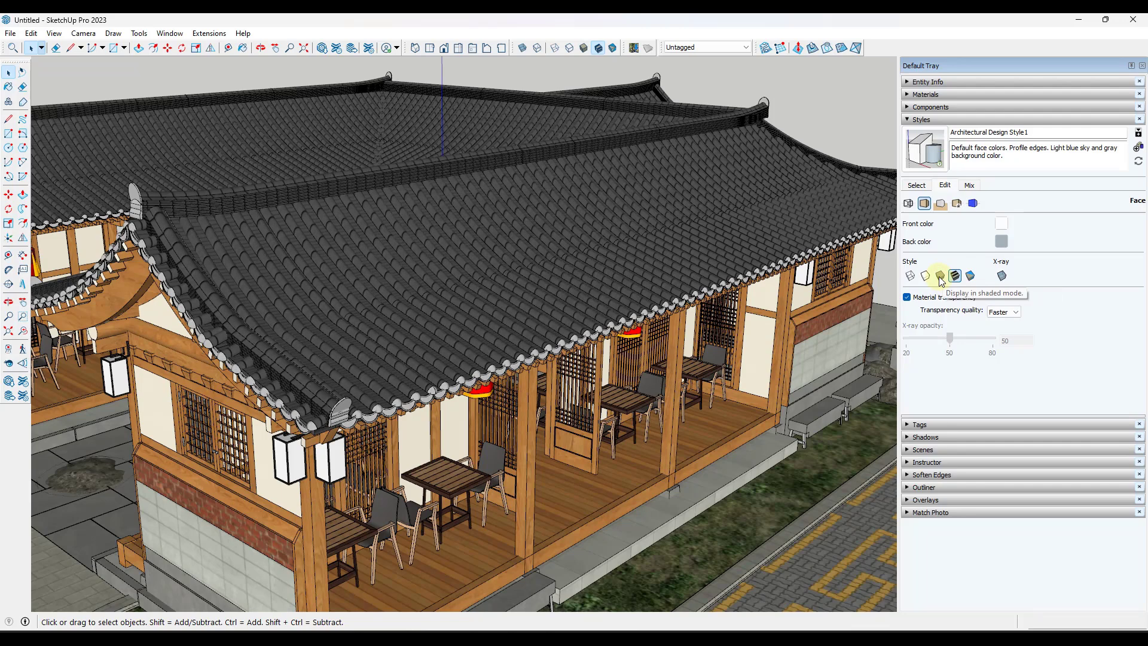
left_click(940, 277)
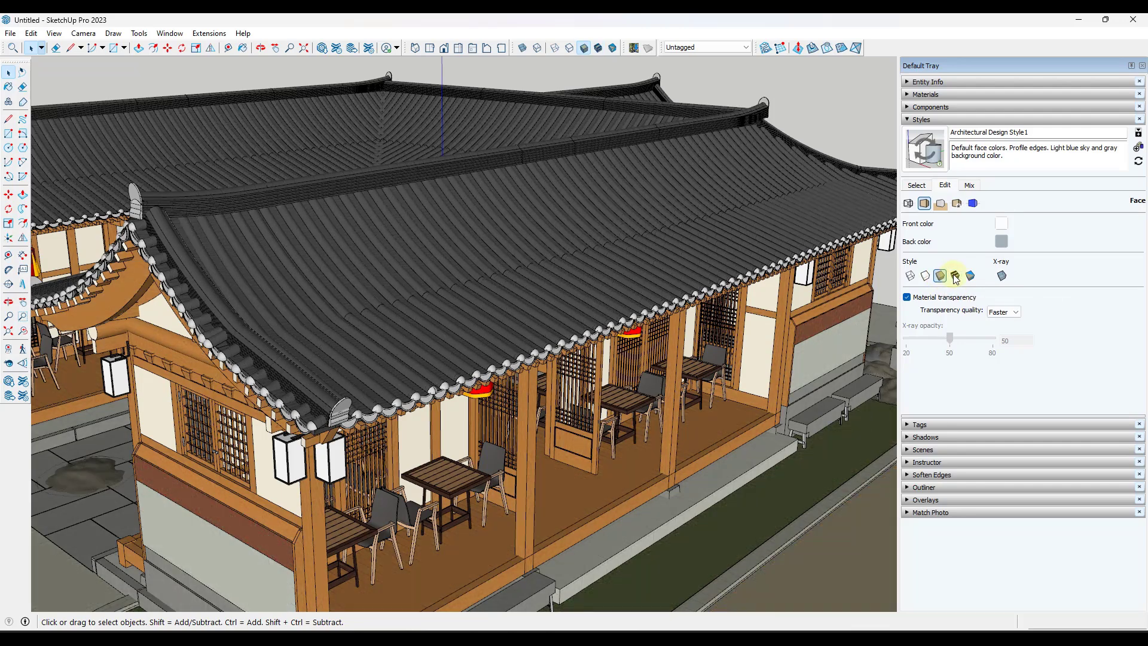
key("t")
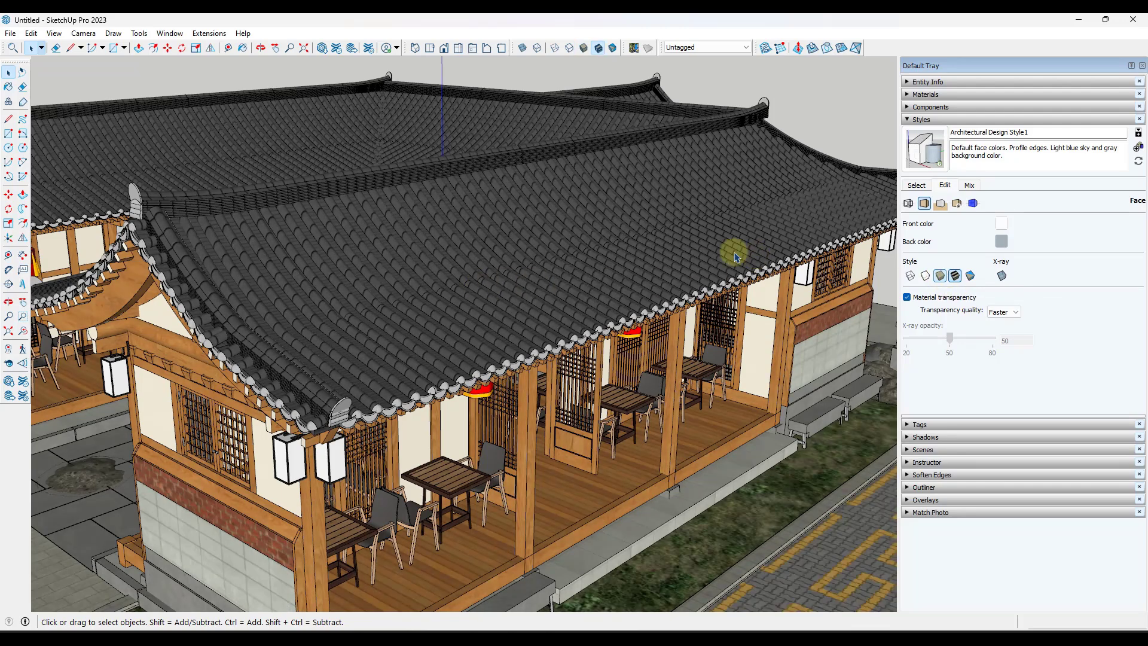
scroll(563, 238, "down", 10)
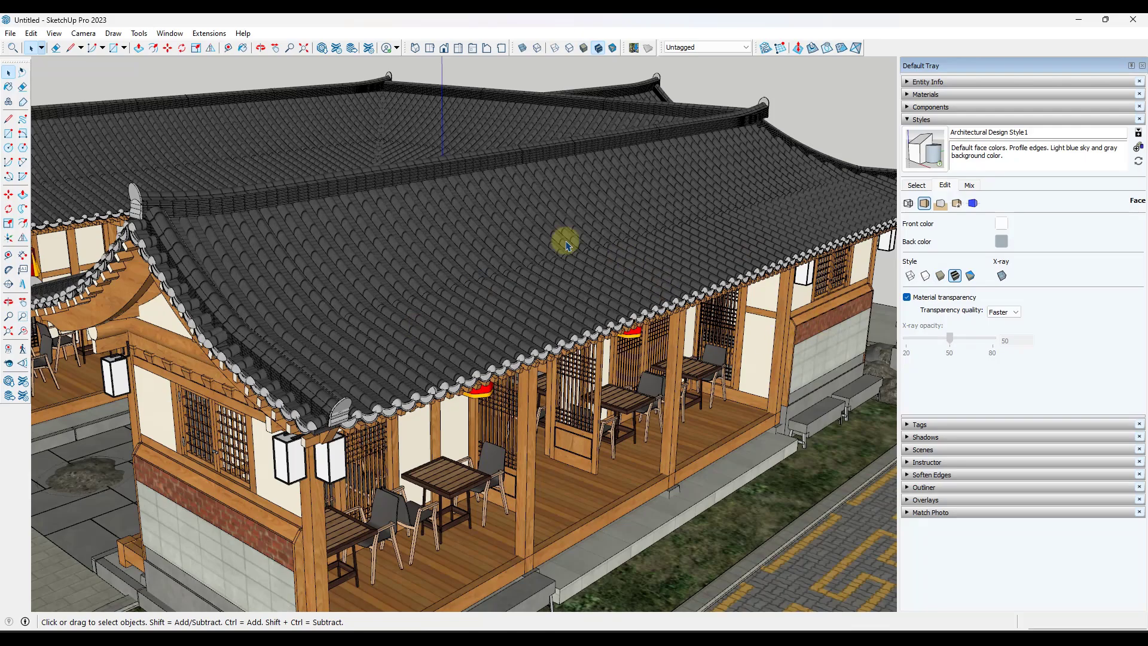
scroll(328, 405, "up", 12)
scroll(389, 395, "down", 2)
scroll(532, 235, "down", 8)
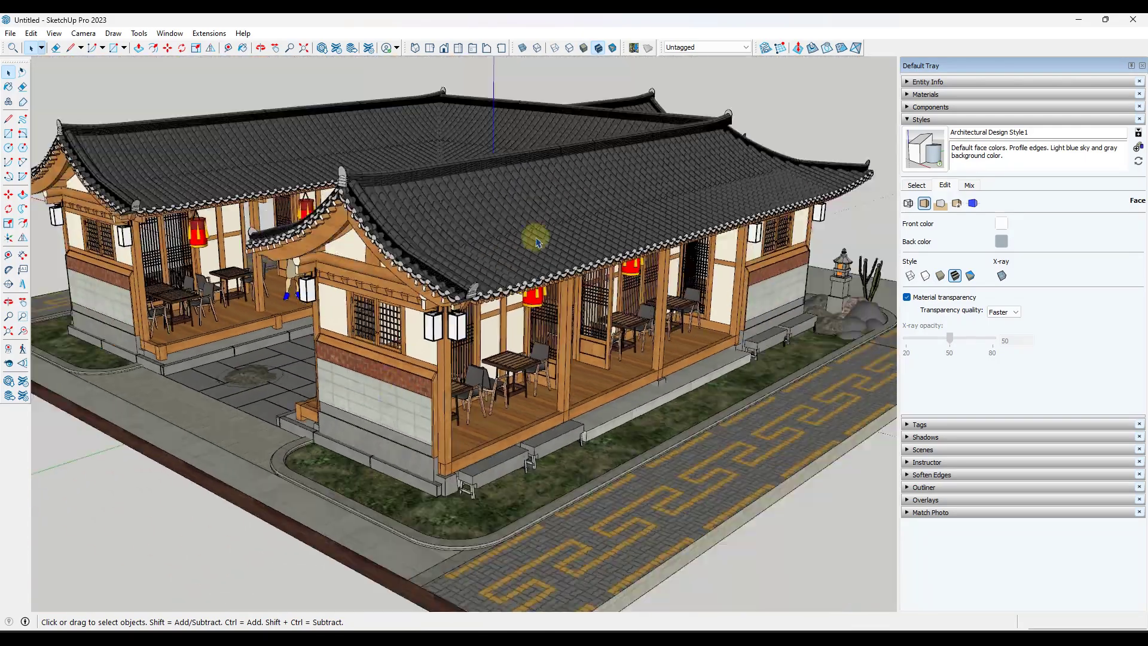
scroll(797, 174, "up", 4)
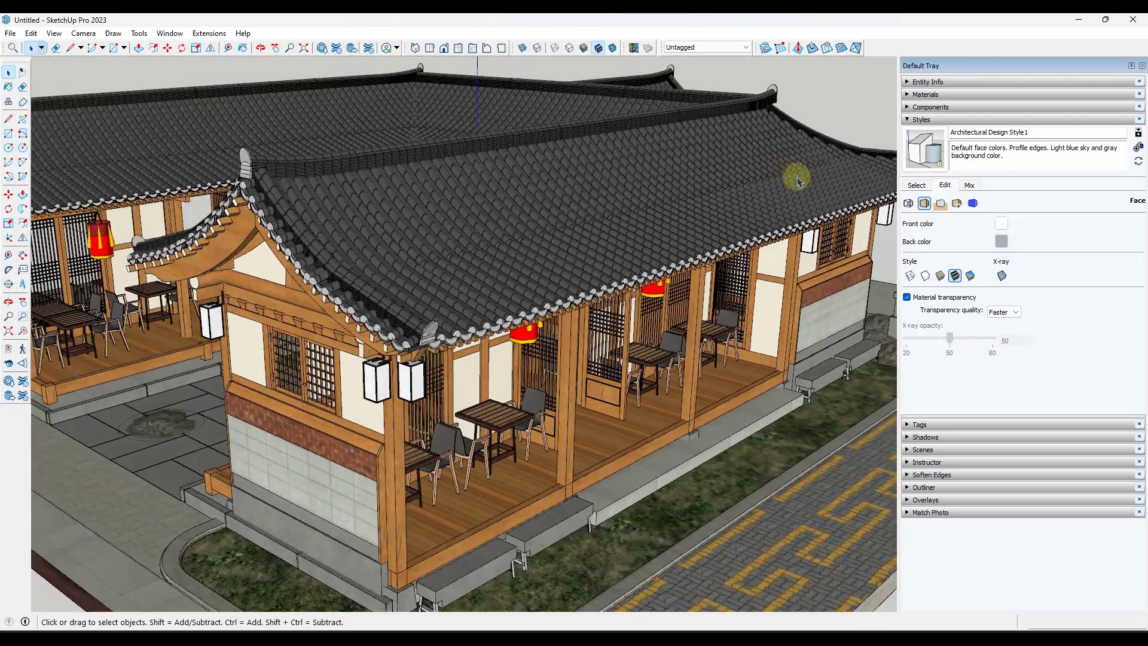
Set faces to plain Shaded display and return to the Select tool
left_click(940, 275)
middle_click_drag(409, 431, 553, 362)
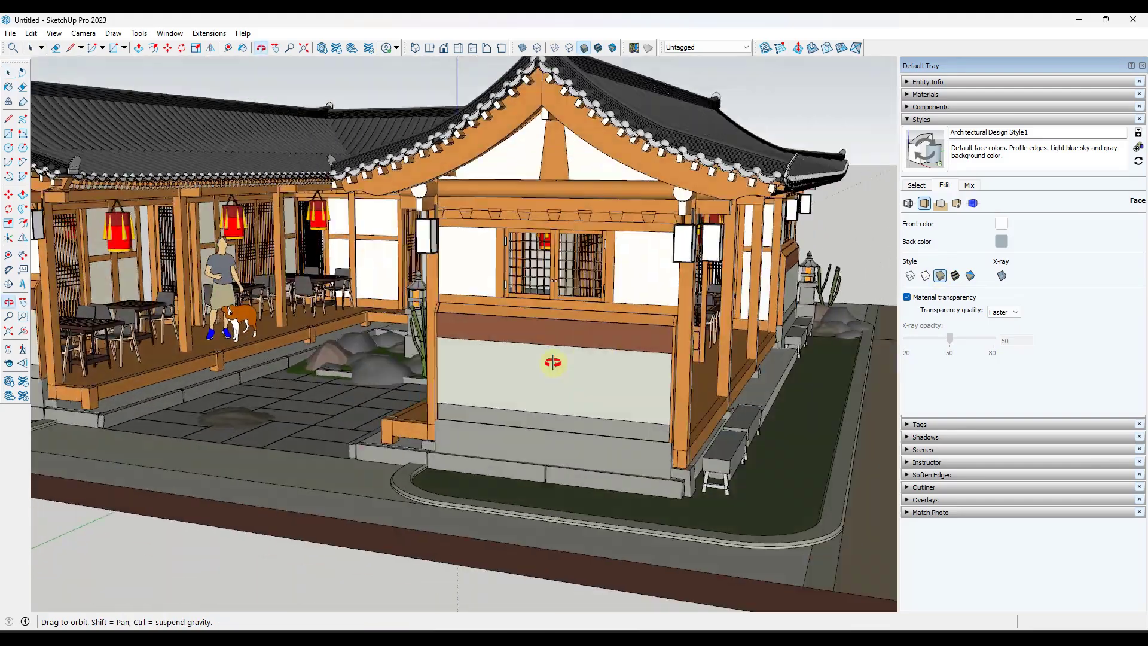
scroll(553, 363, "down", 10)
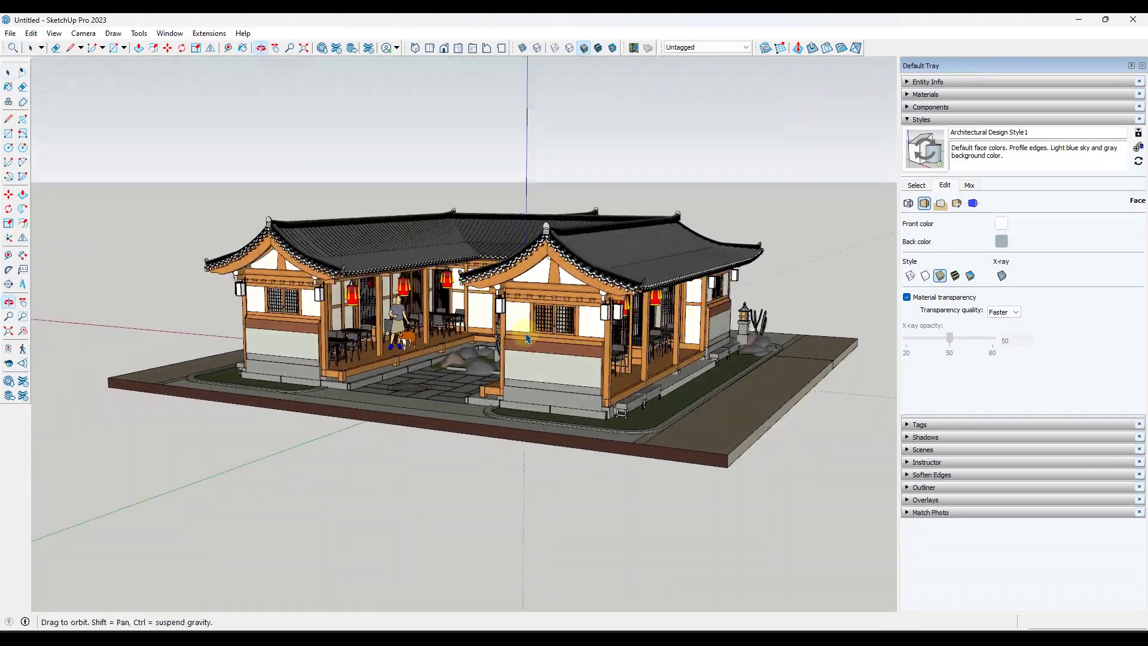
key("space")
scroll(579, 379, "up", 4)
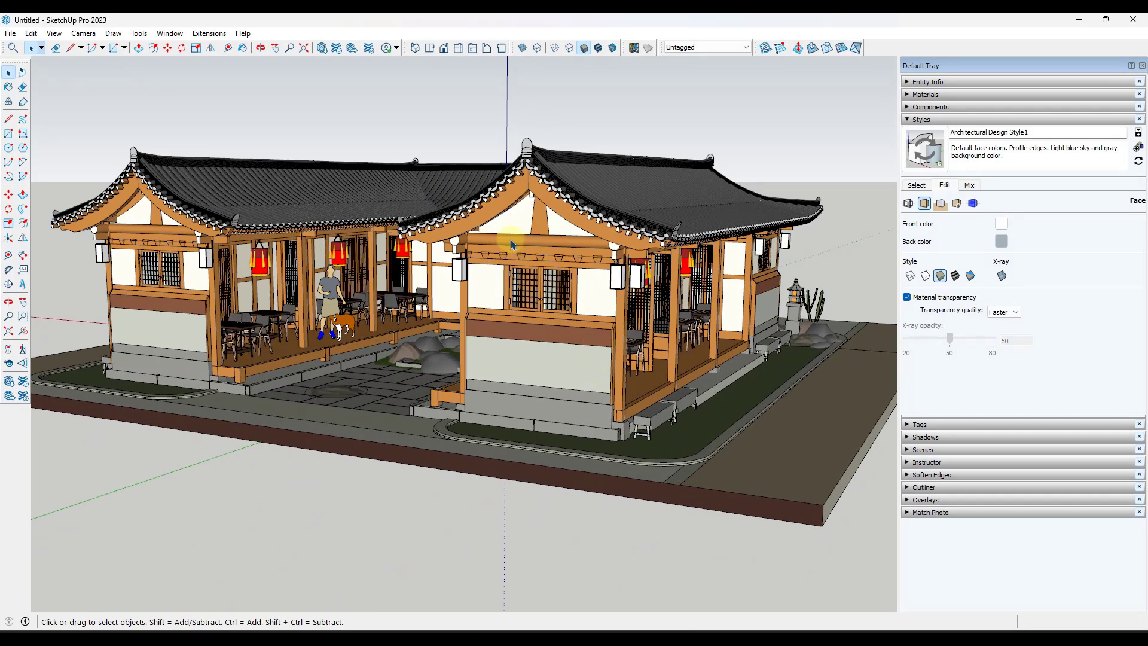
Search the Extension Warehouse for 'material resizer' and open the Material Resizer page
left_click(337, 50)
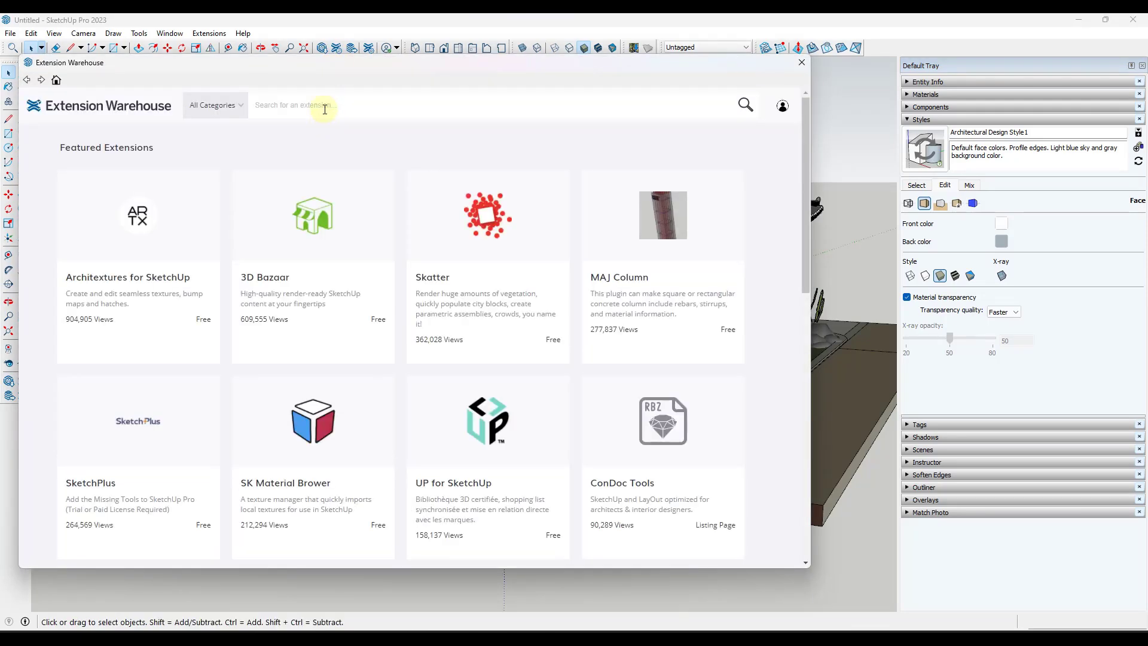
left_click(325, 109)
type("material ")
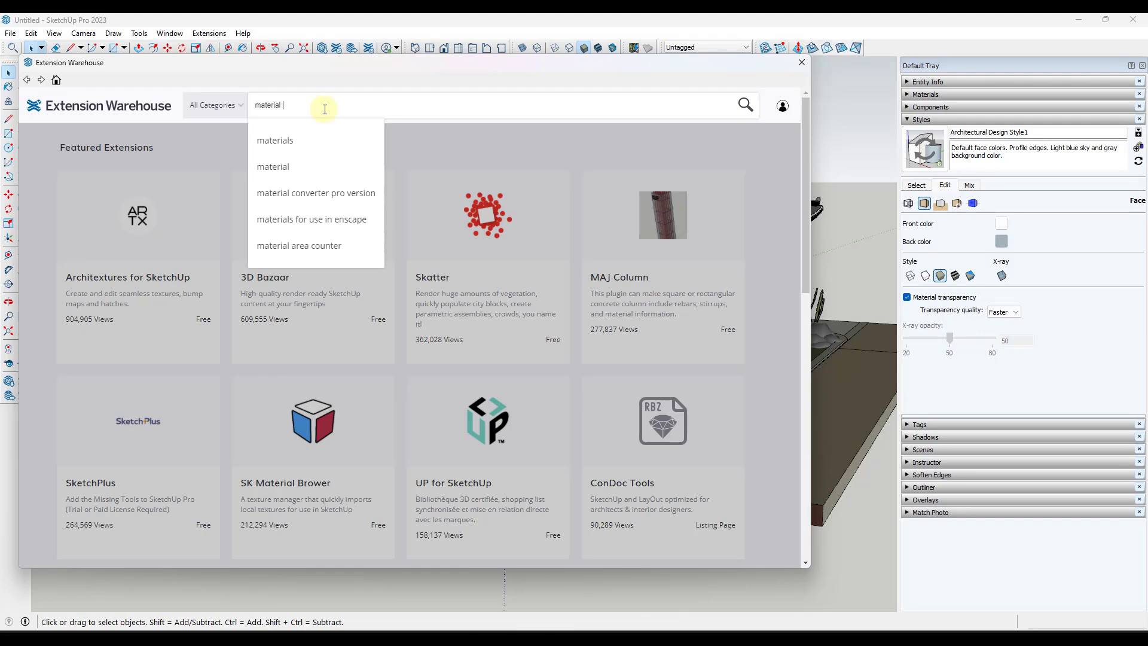
type("resizer")
key("Return")
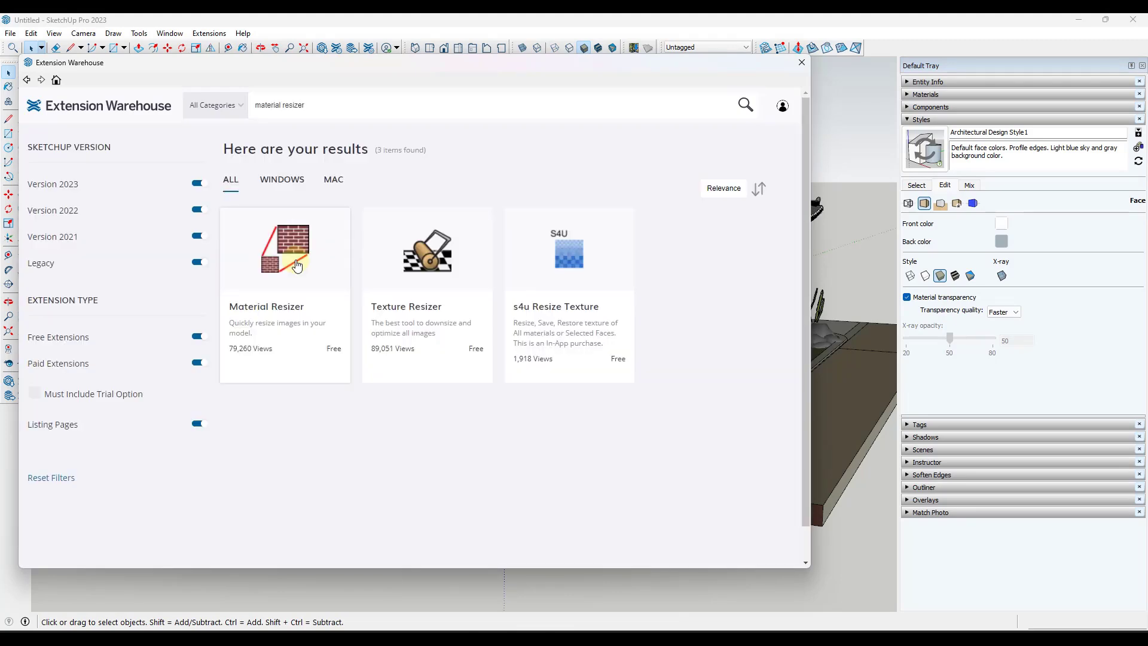
left_click(297, 266)
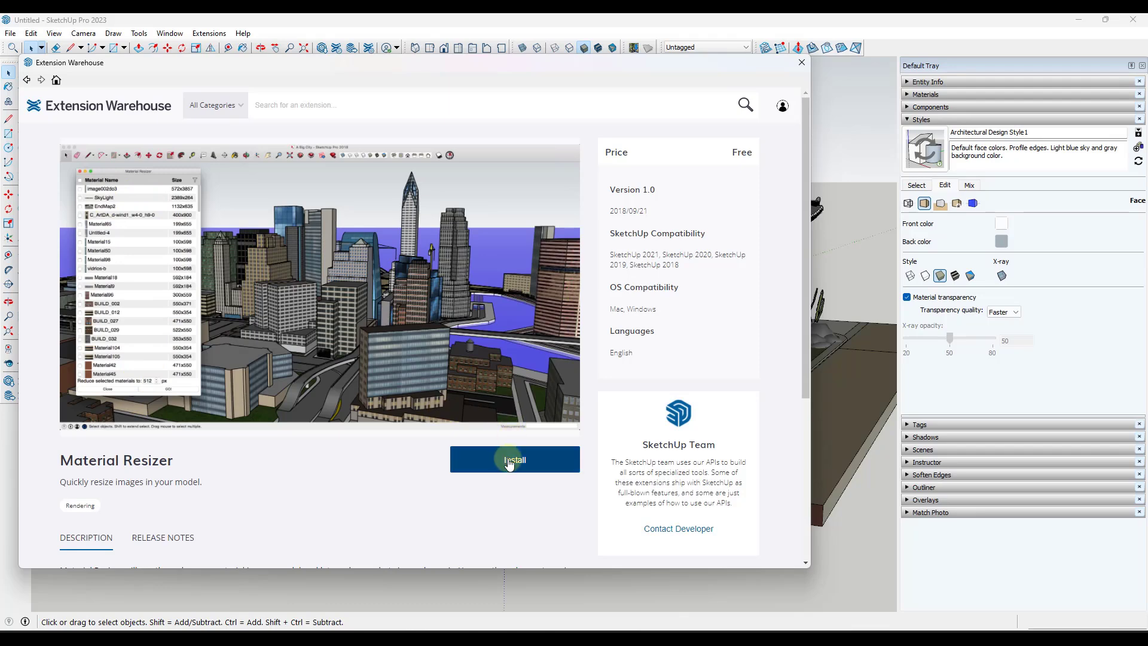
Launch Material Resizer from the Extensions menu and scroll its list of materials
left_click(802, 63)
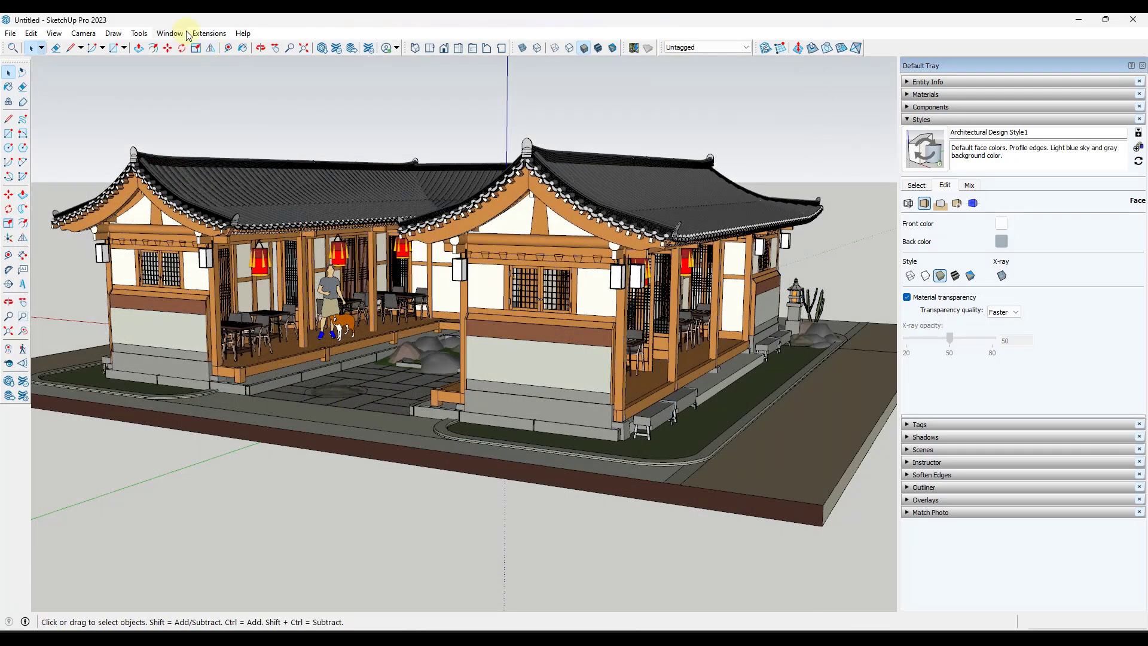
left_click(209, 33)
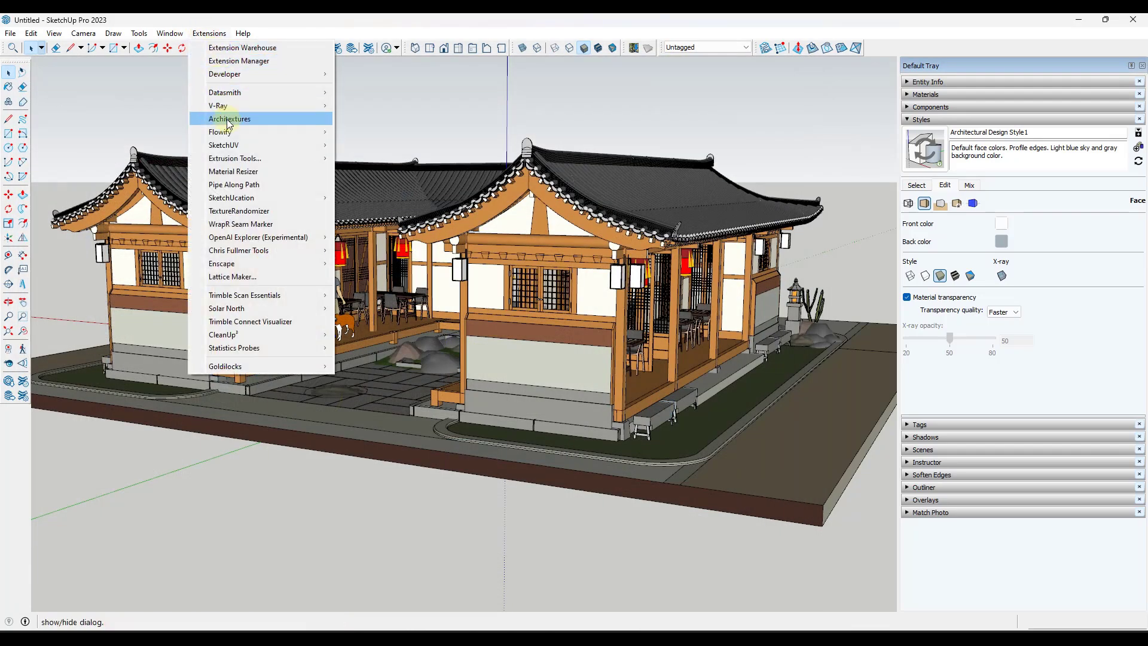
left_click(233, 171)
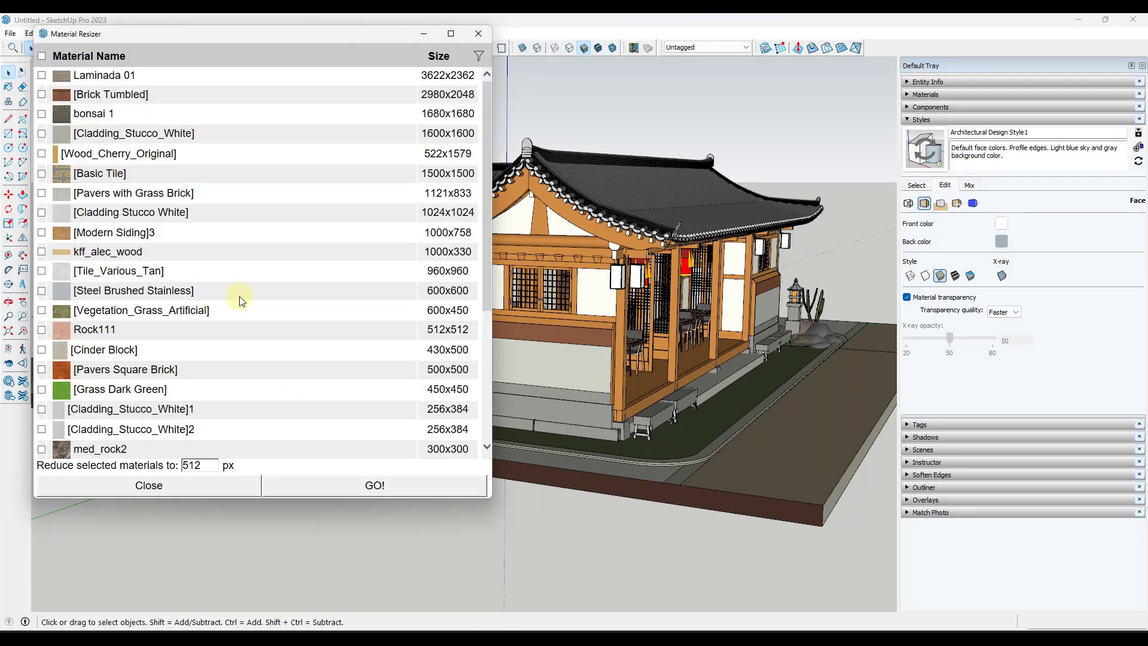
scroll(254, 366, "down", 4)
scroll(269, 370, "up", 1)
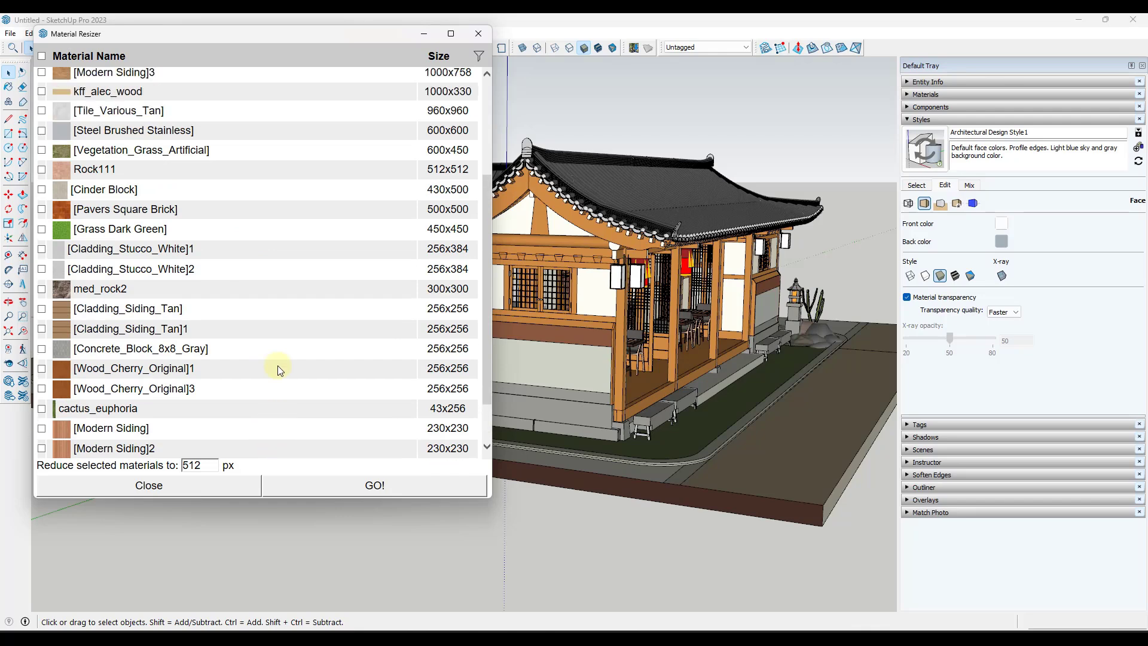
scroll(277, 369, "up", 3)
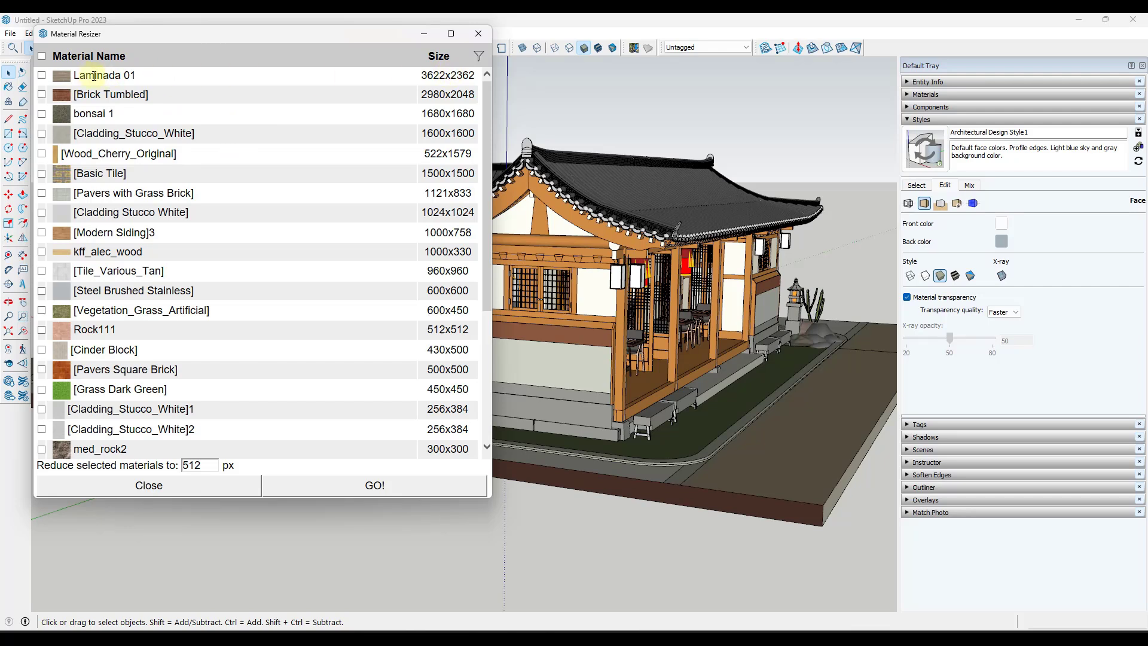
Point out the large Laminada 01 material, then restore Shaded with Textures faces
left_click_drag(76, 75, 149, 77)
left_click(64, 83)
left_click(955, 275)
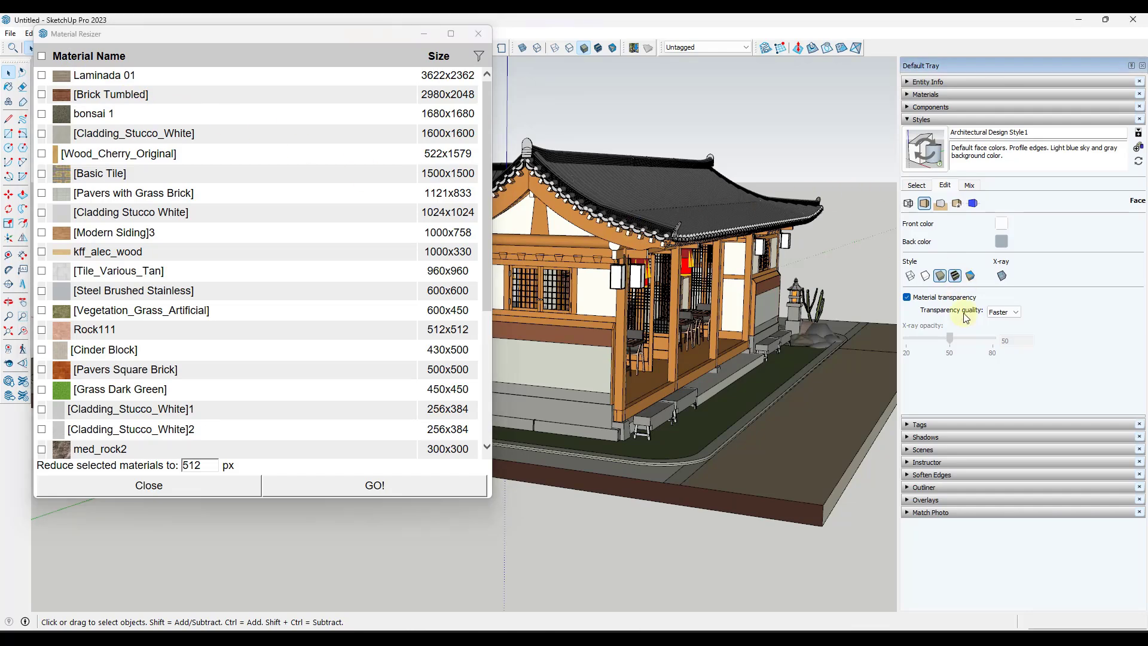
middle_click_drag(674, 299, 673, 275)
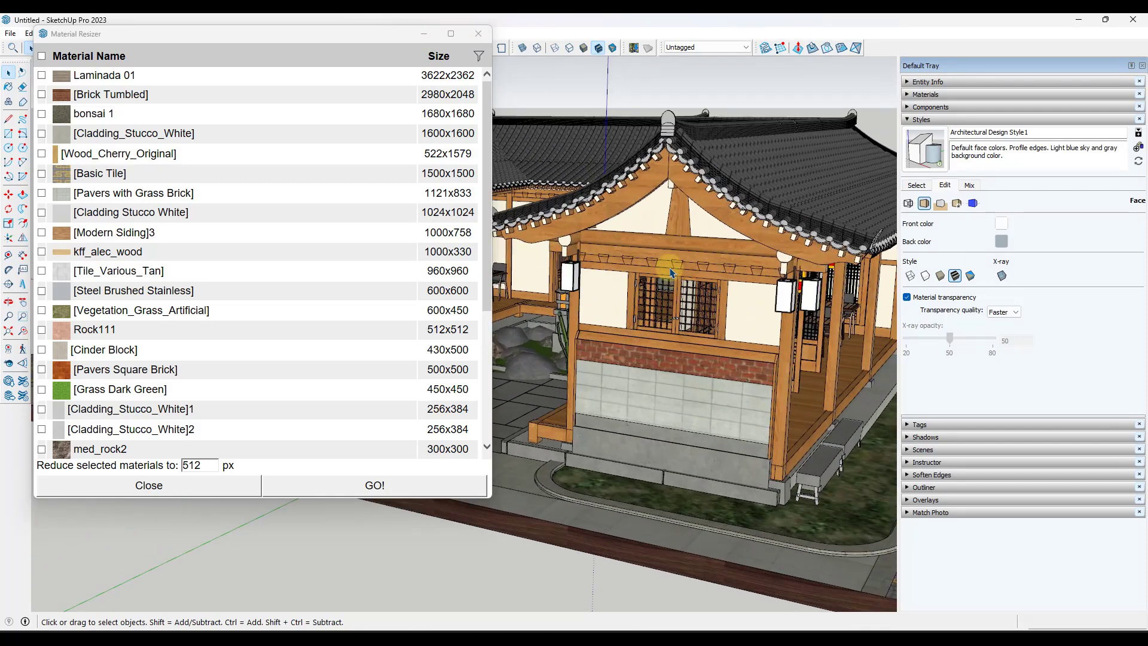
Reduce the checked Laminada 01 texture to 1000 px and dismiss the confirmation
left_click(41, 76)
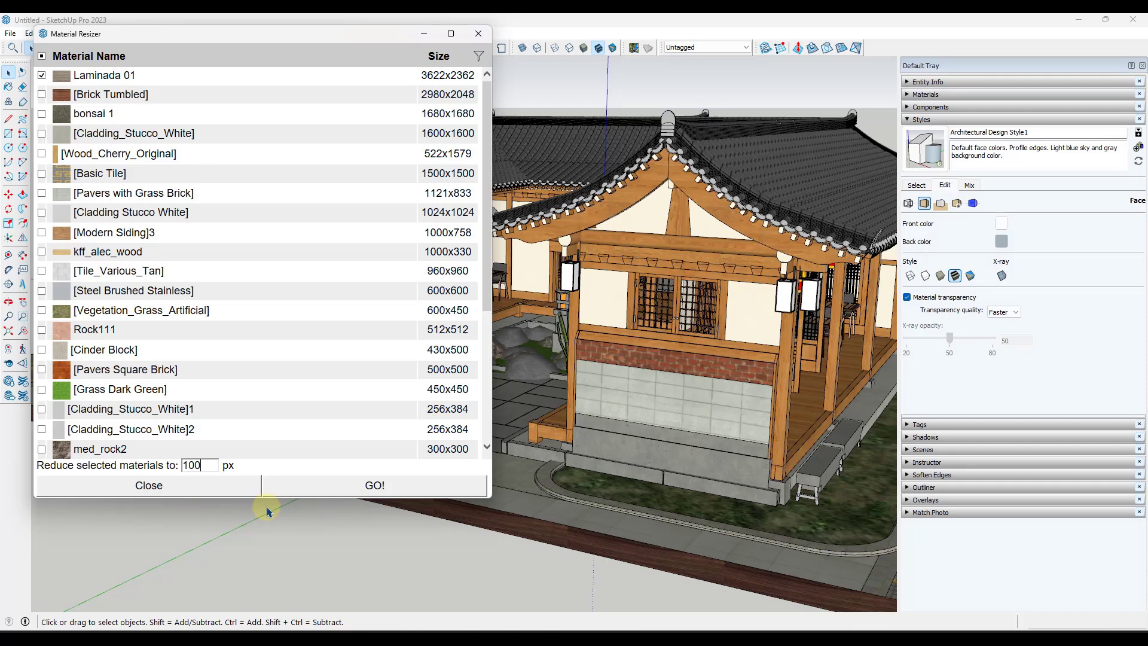
left_click(308, 485)
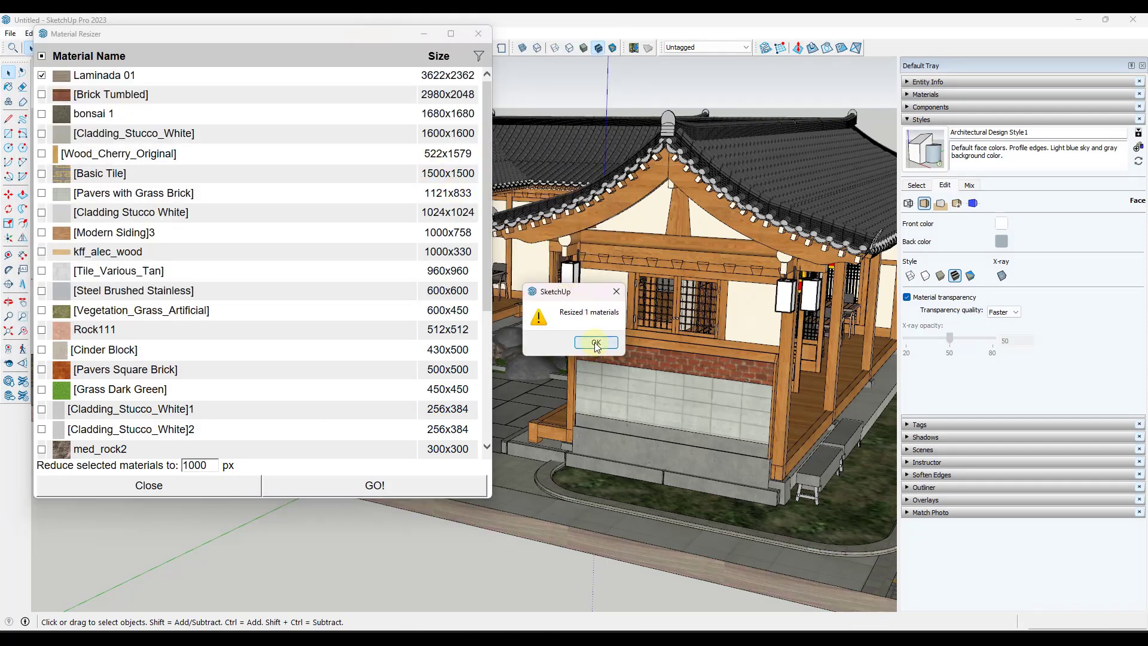
left_click(594, 342)
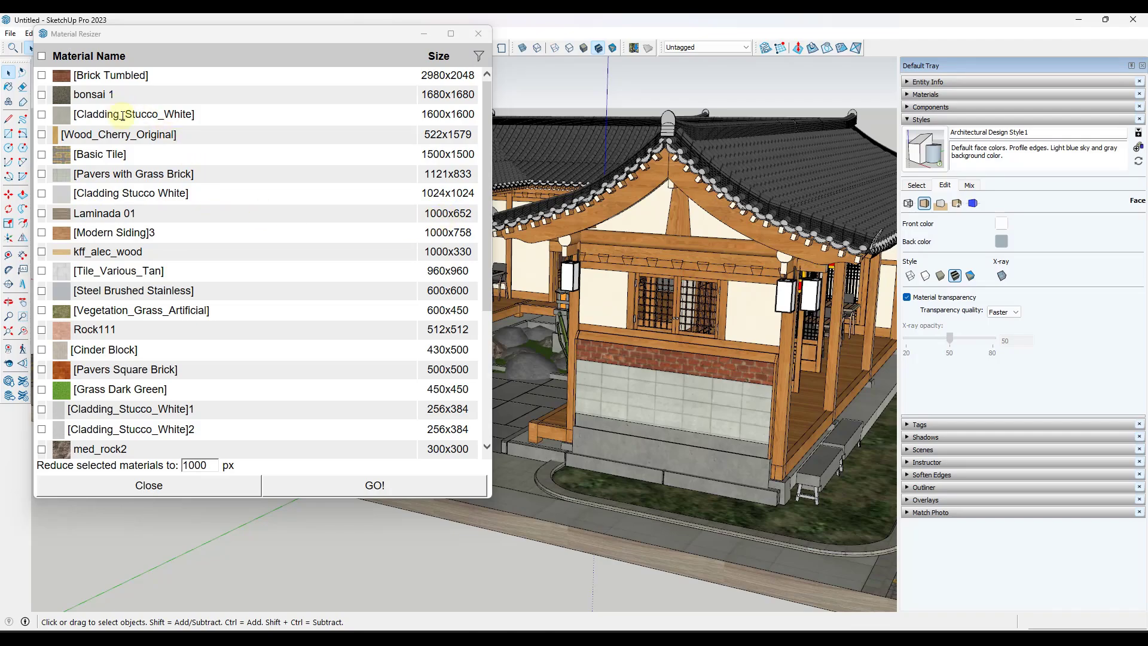
Orbit and zoom to view the porch from a wider, then a closer angle
scroll(598, 359, "down", 4)
middle_click_drag(628, 358, 547, 420)
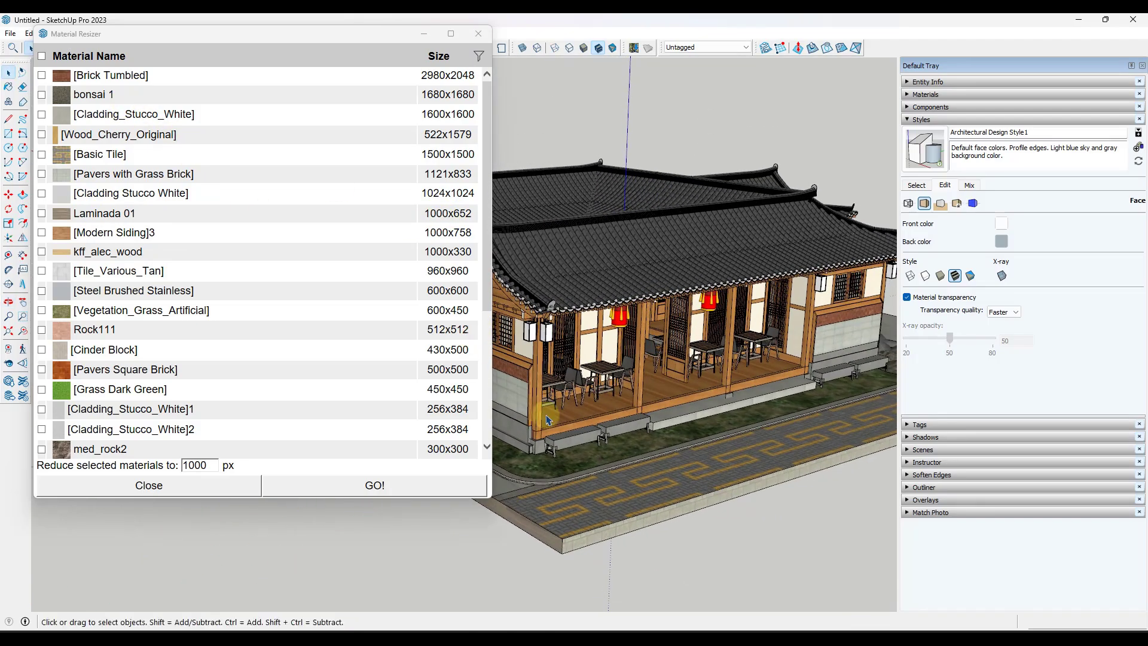
scroll(556, 477, "up", 5)
middle_click_drag(555, 468, 635, 431)
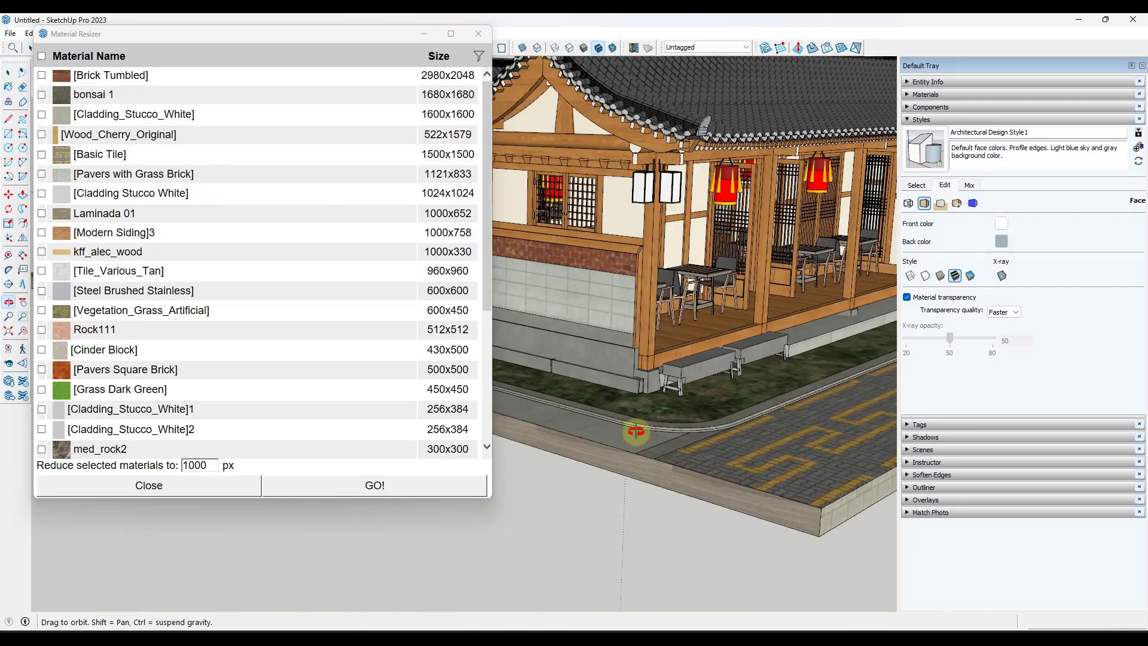
scroll(635, 431, "up", 2)
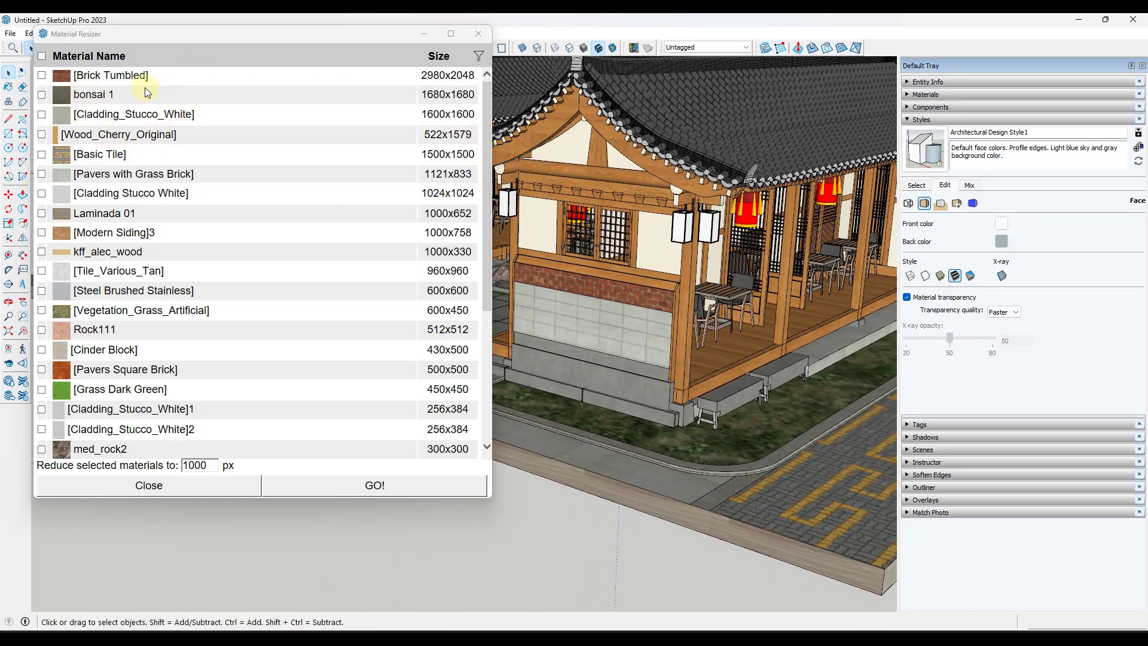
left_click(478, 34)
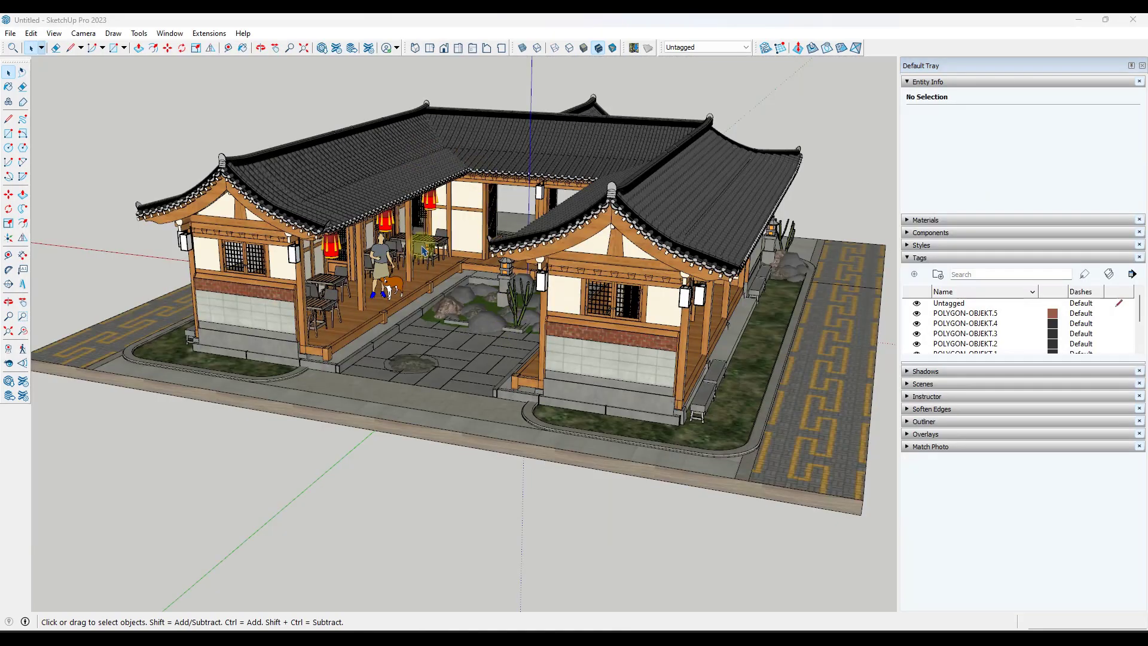
scroll(383, 293, "up", 5)
left_click_drag(371, 291, 298, 286)
key("space")
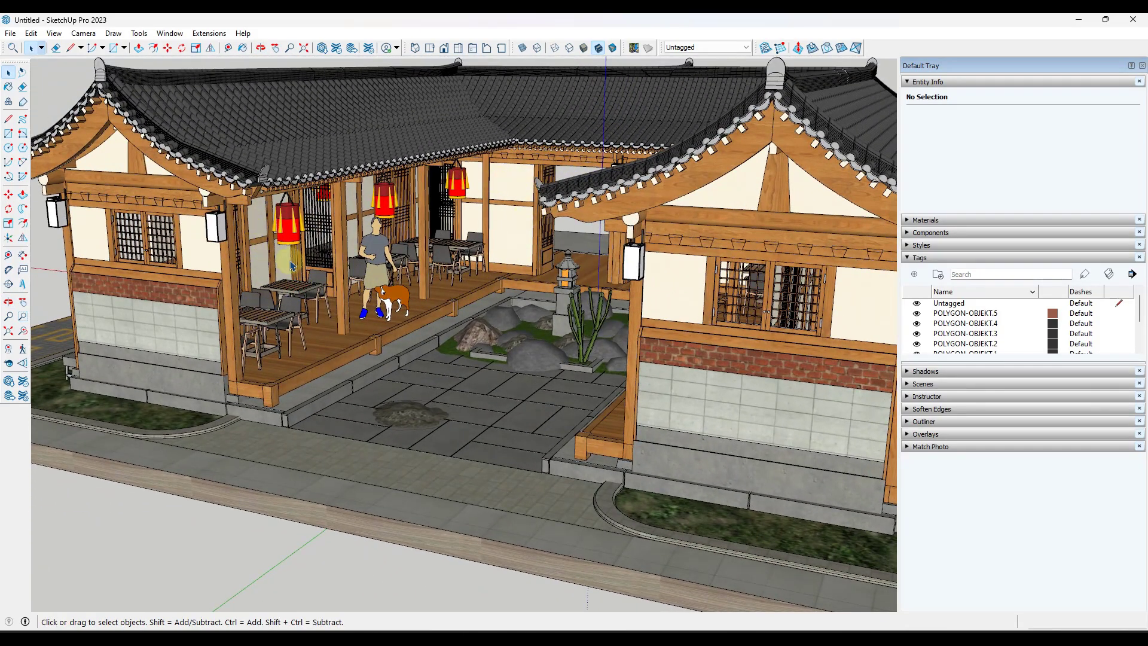
middle_click_drag(316, 287, 526, 273)
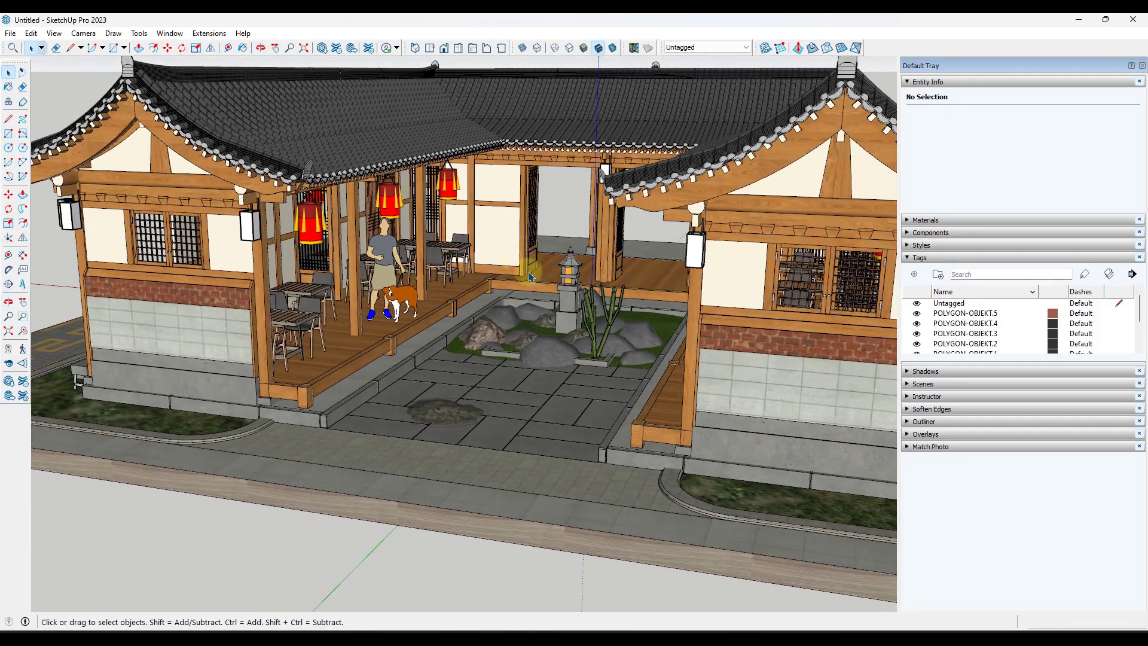
scroll(409, 287, "up", 10)
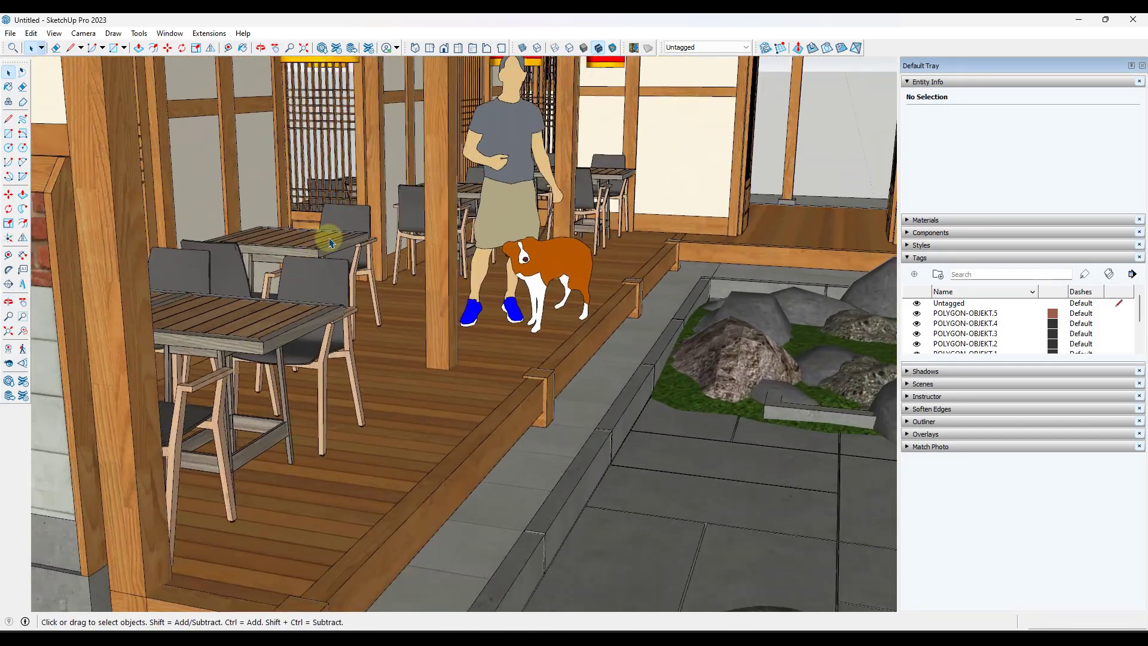
scroll(367, 203, "down", 5)
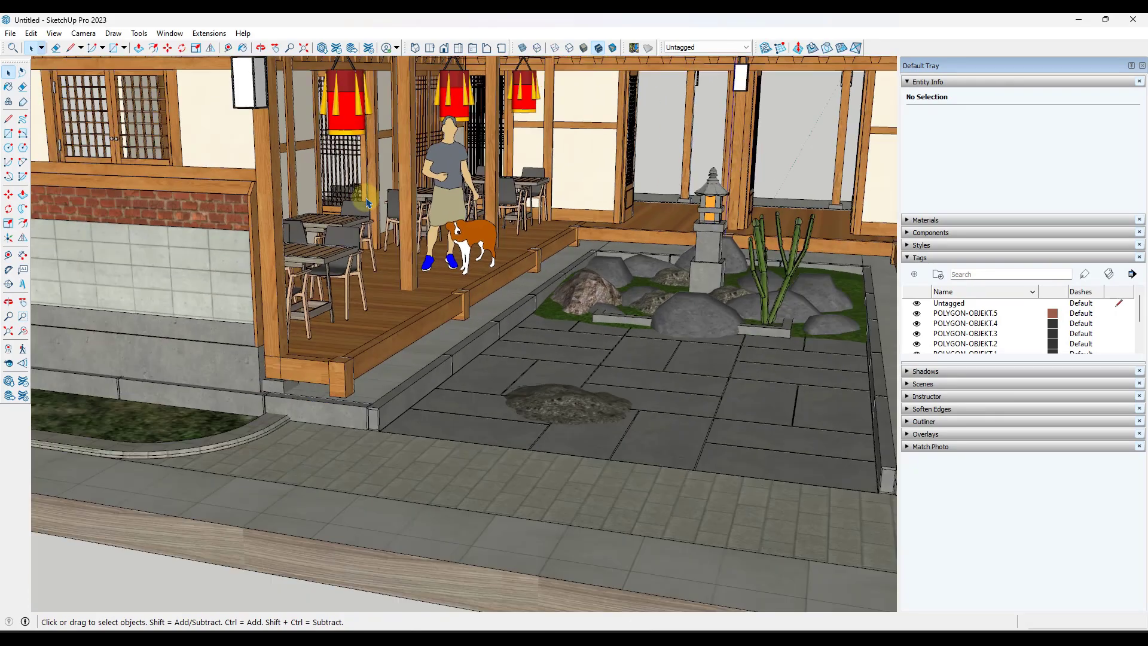
scroll(366, 203, "down", 6)
middle_click_drag(367, 203, 335, 224)
scroll(333, 226, "up", 2)
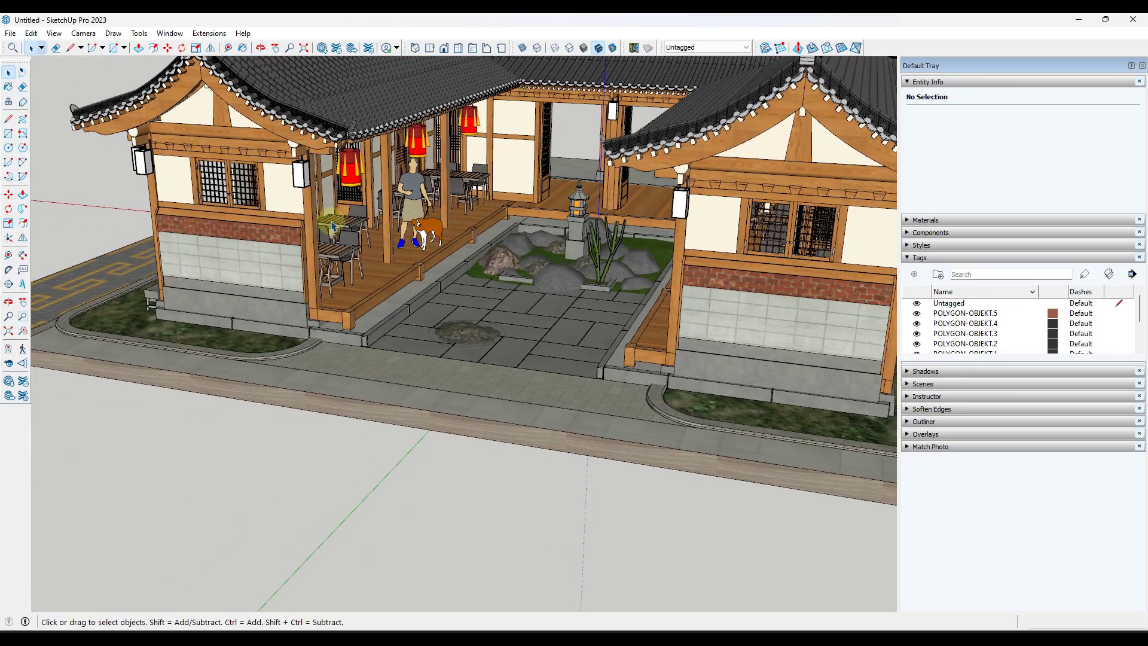
With the CAFE component selected, add a scene from the current view and rename it WorkingView
left_click(332, 226)
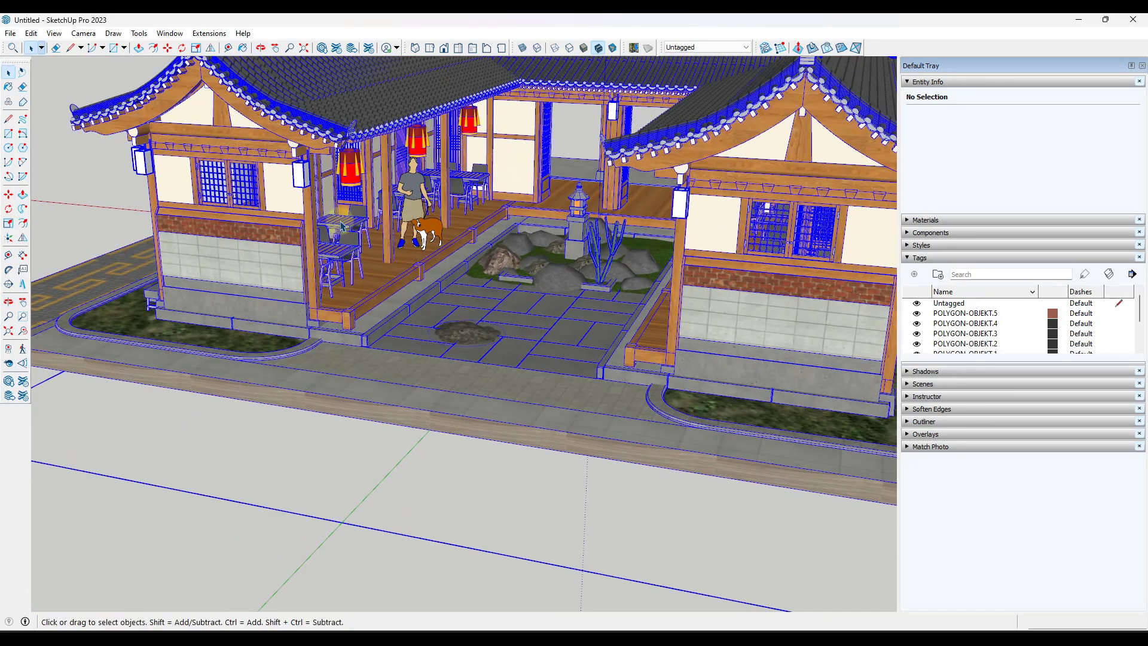
left_click(55, 34)
mouse_move(80, 253)
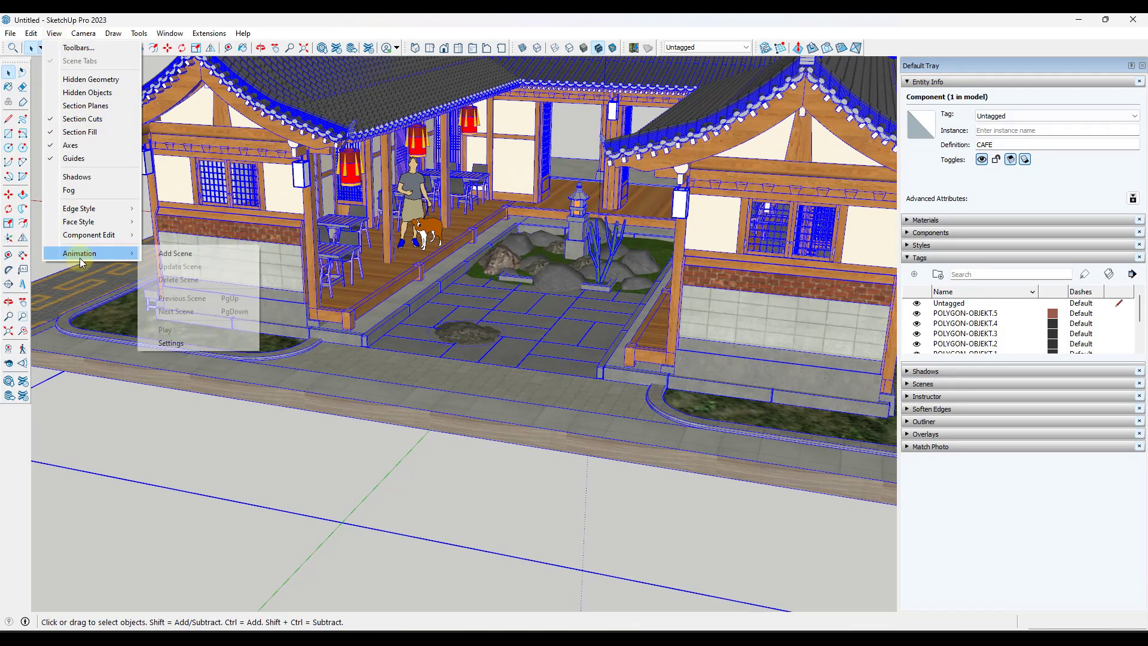
left_click(198, 252)
right_click(69, 69)
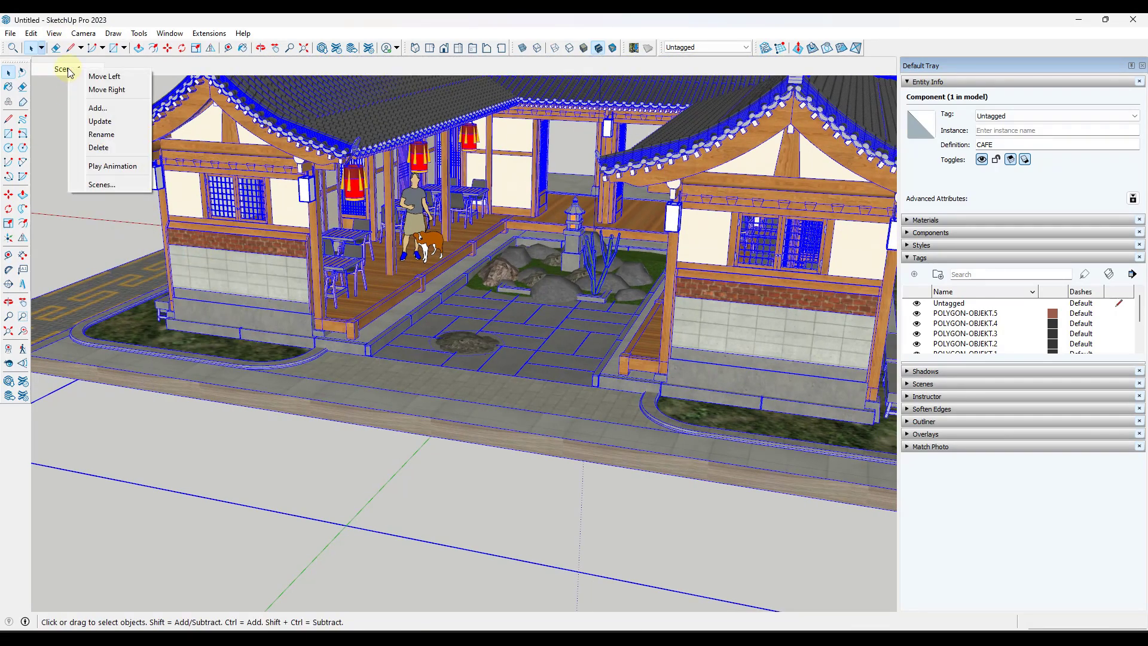
left_click(99, 135)
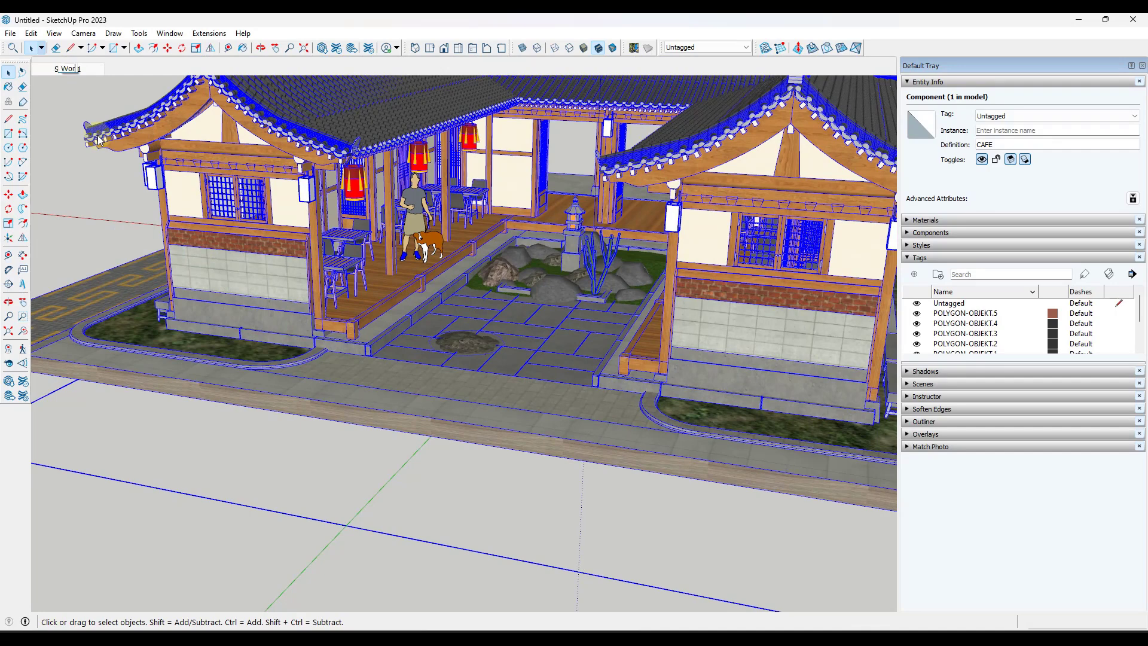
type("WorkingView")
key("Return")
Select the nested tables-and-chairs group inside the model and create a new Furniture tag
left_click(345, 270)
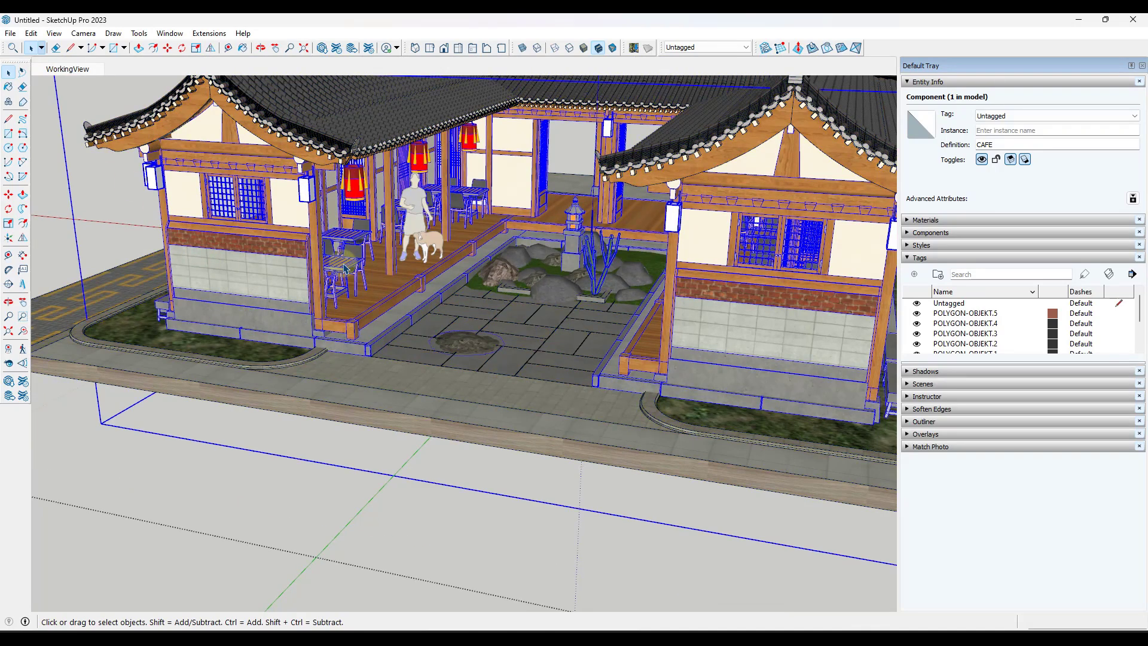
double_click(345, 270)
left_click(345, 270)
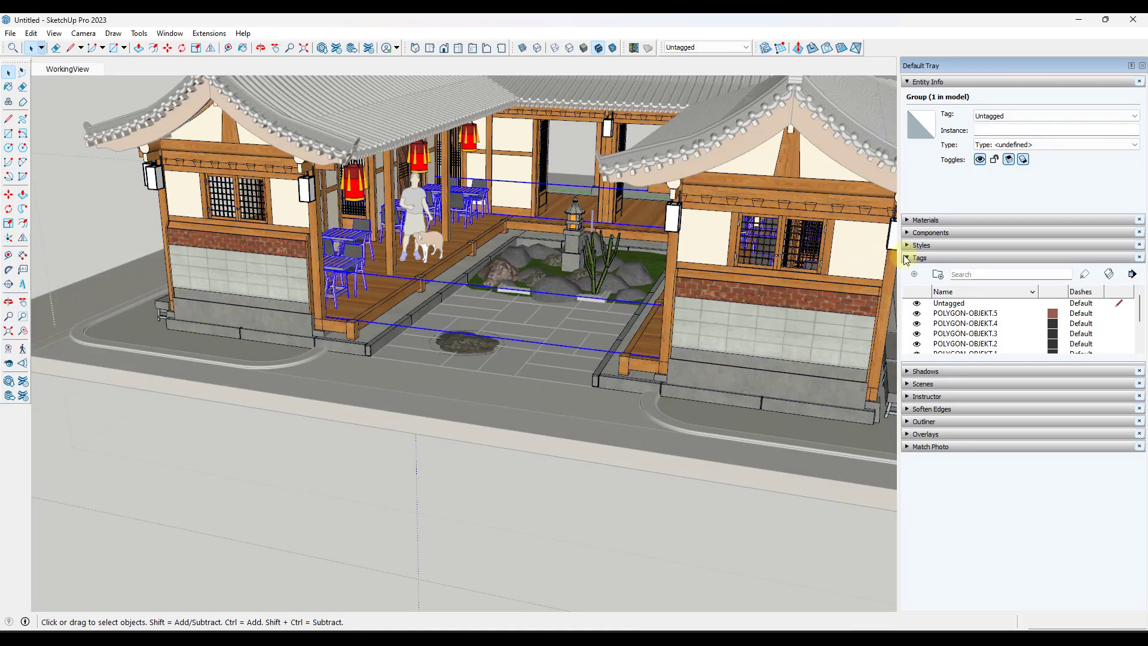
left_click(915, 275)
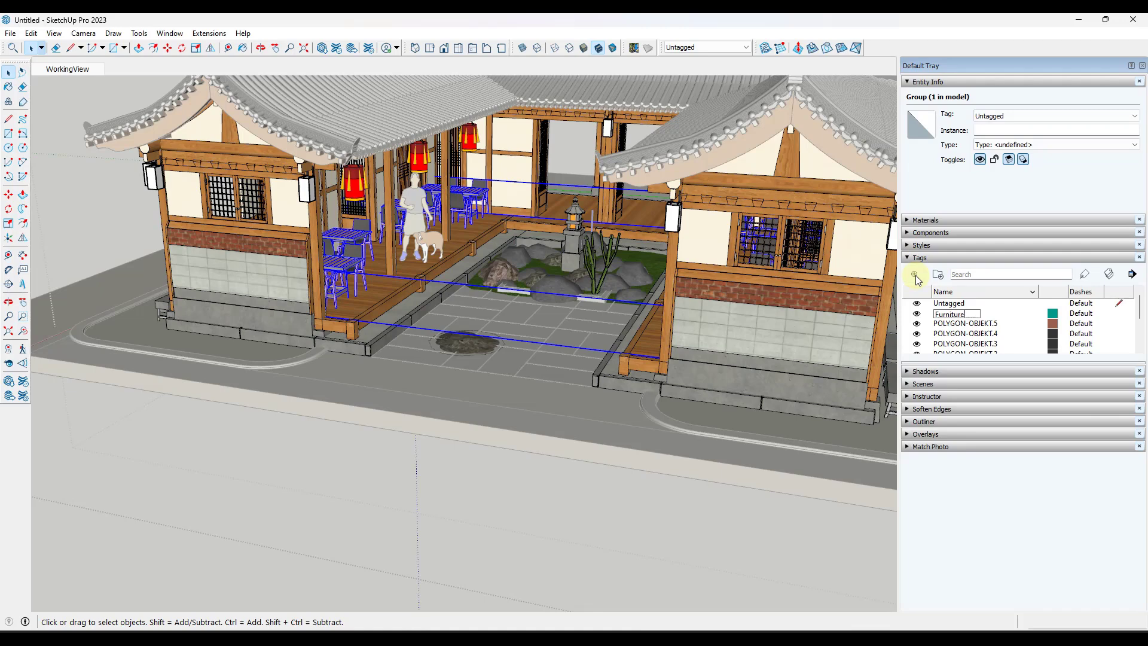
key("Return")
Assign the tables-and-chairs group and a second furniture group to the Furniture tag
scroll(989, 335, "down", 3)
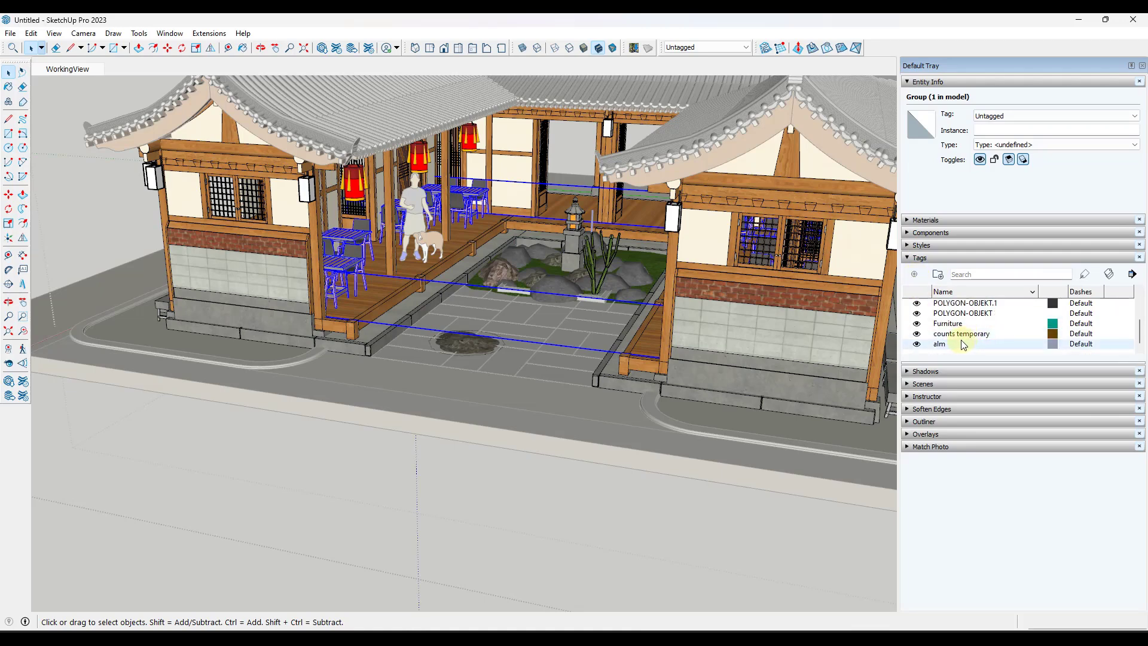
left_click(1016, 115)
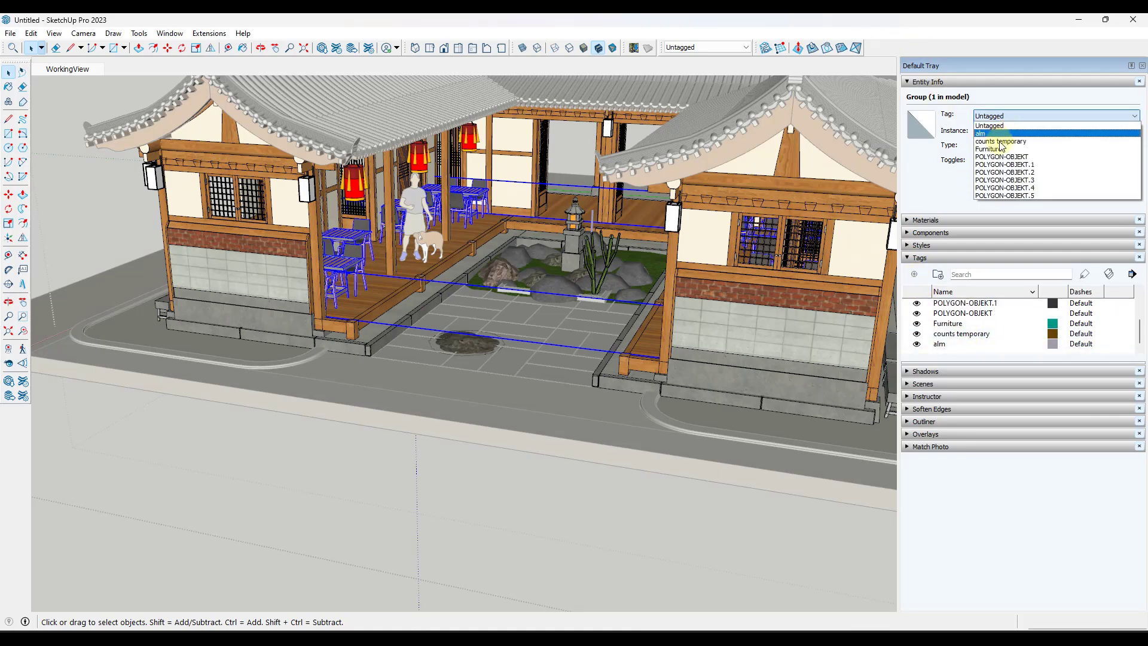
left_click(1005, 143)
left_click(353, 184)
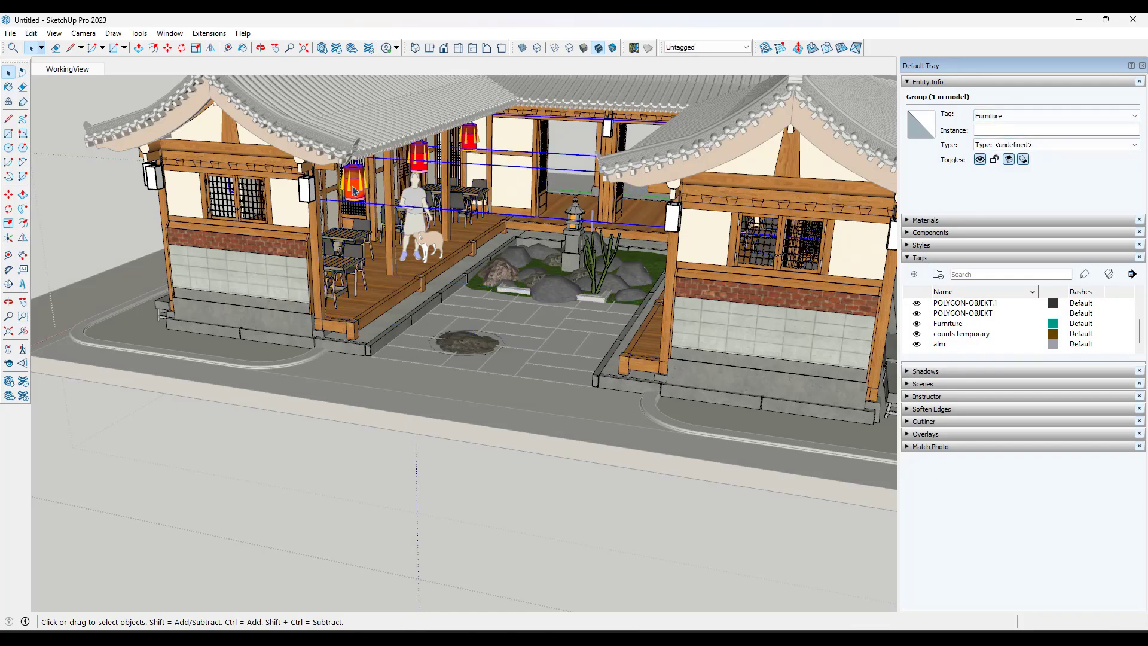
left_click(992, 116)
left_click(988, 136)
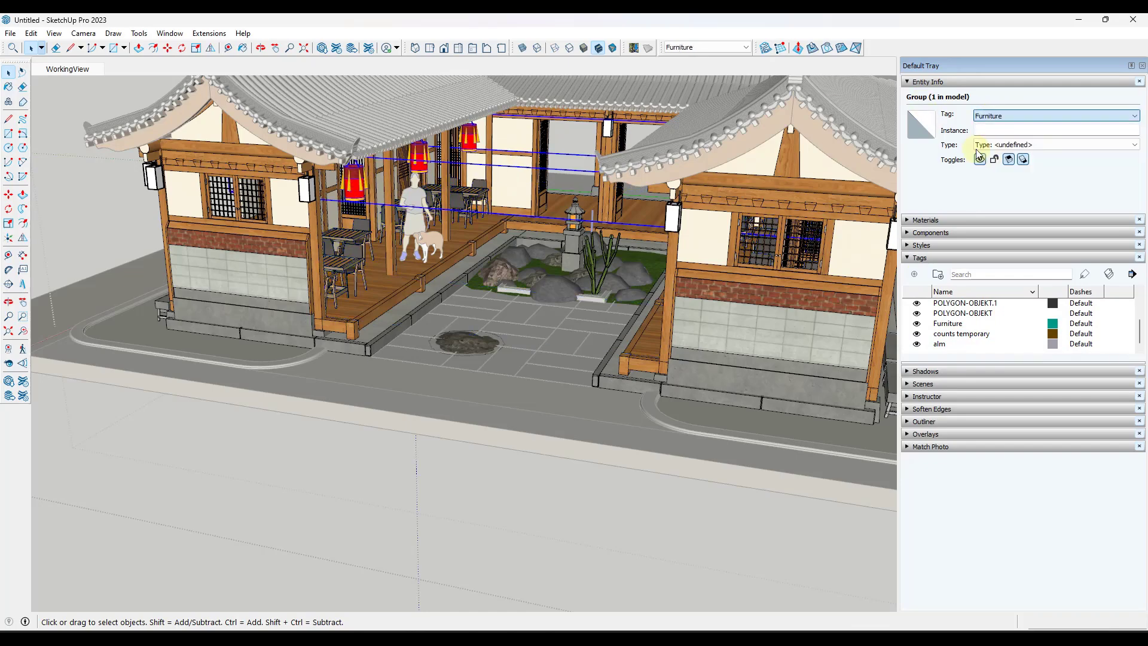
middle_click_drag(416, 195, 161, 95)
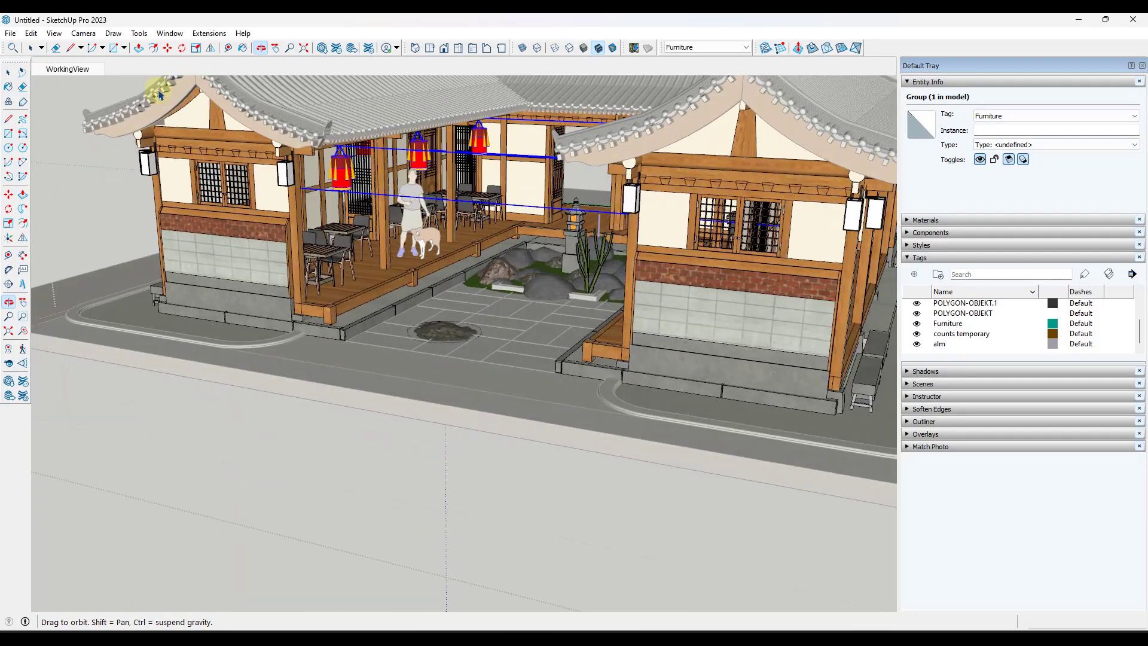
Hide the Furniture tag and orbit to a low, close courtyard view
left_click(917, 324)
left_click(916, 326)
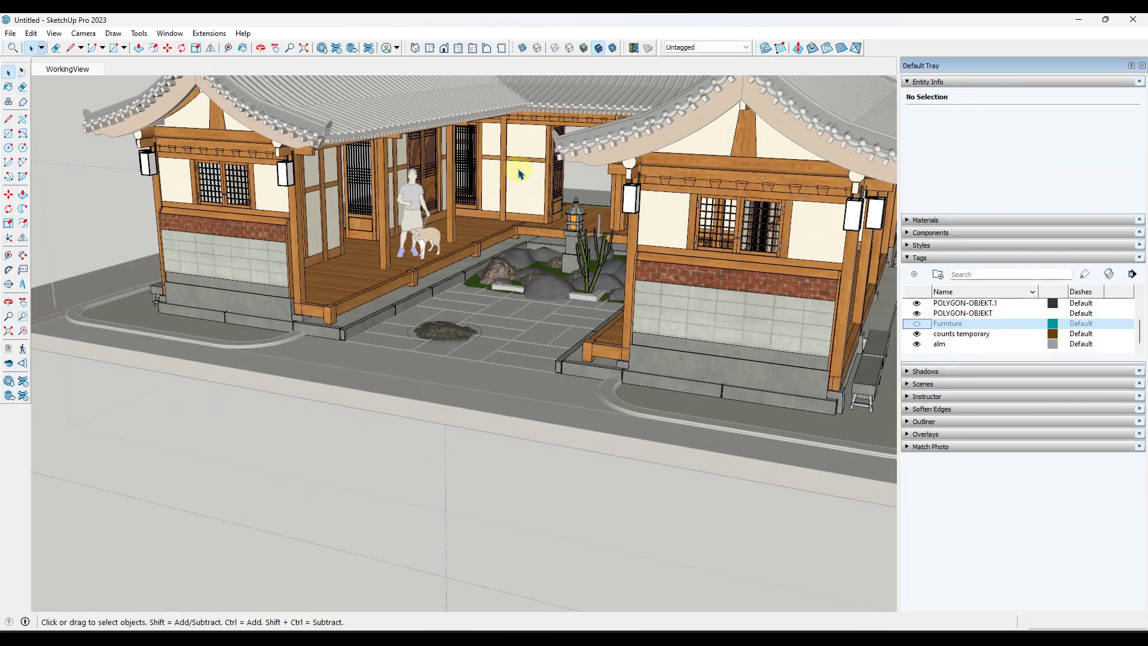
middle_click_drag(520, 174, 397, 127)
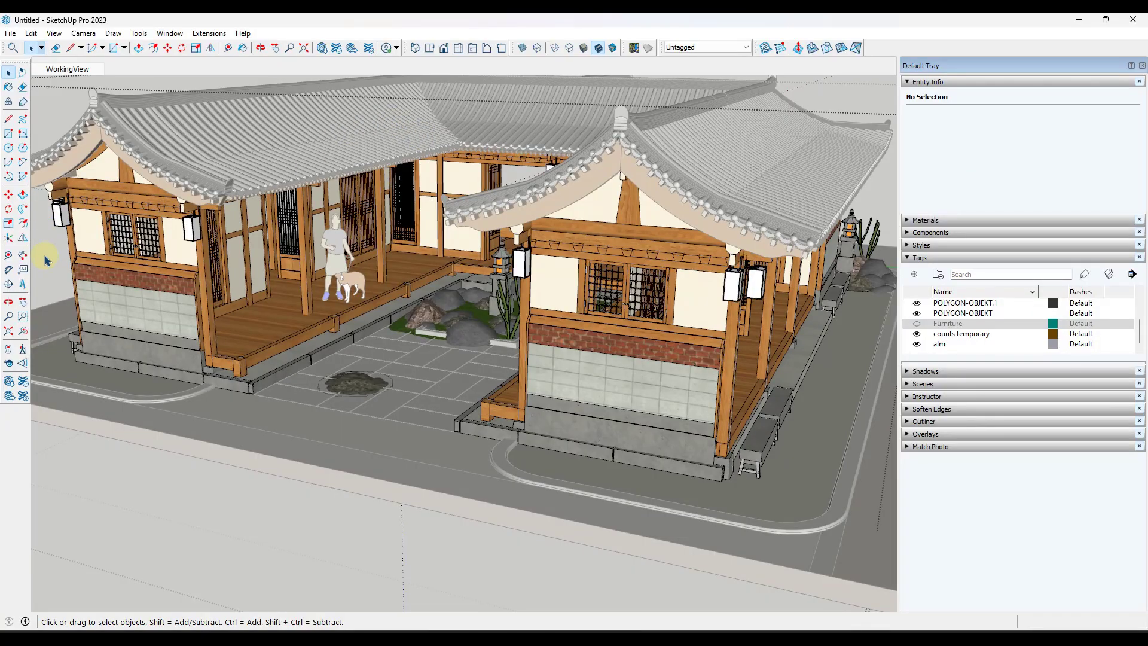
scroll(194, 250, "up", 5)
middle_click_drag(388, 239, 420, 201)
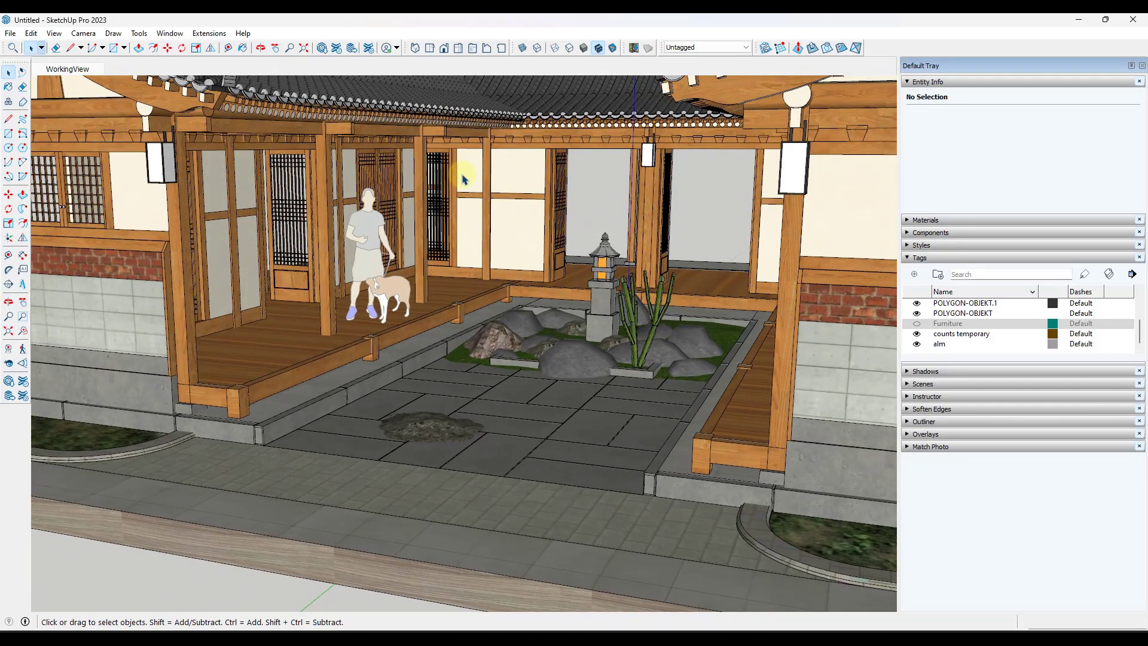
left_click(916, 323)
left_click(917, 324)
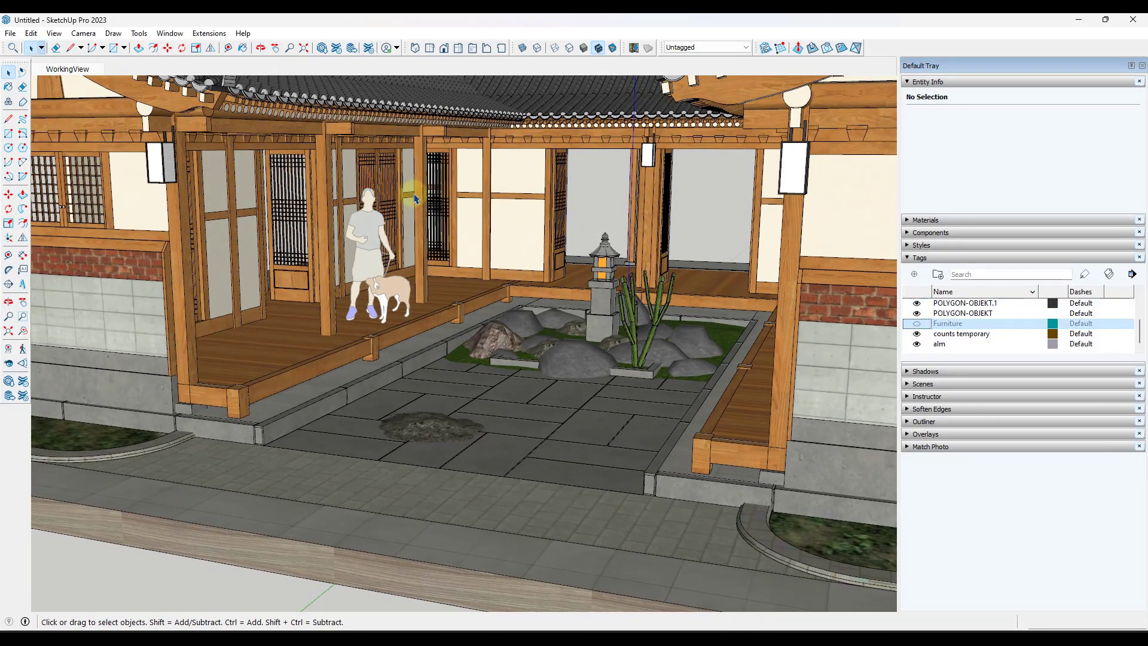
middle_click_drag(416, 198, 407, 201)
Add a scene named Presentation beside WorkingView, then make the Furniture tag visible again
right_click(58, 70)
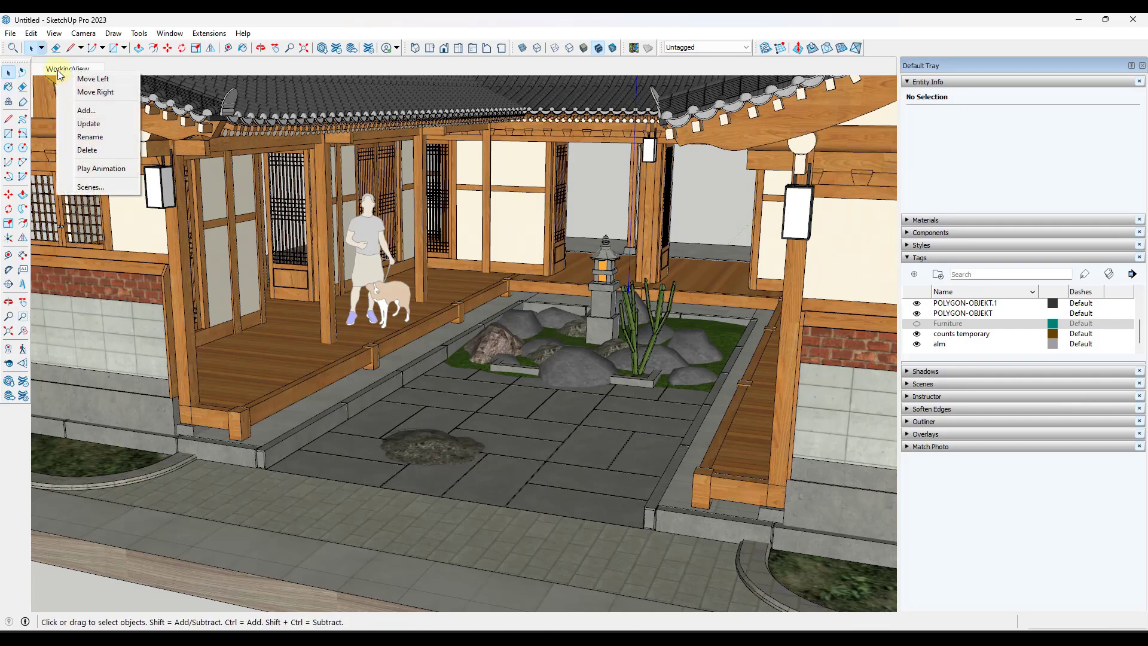
left_click(88, 123)
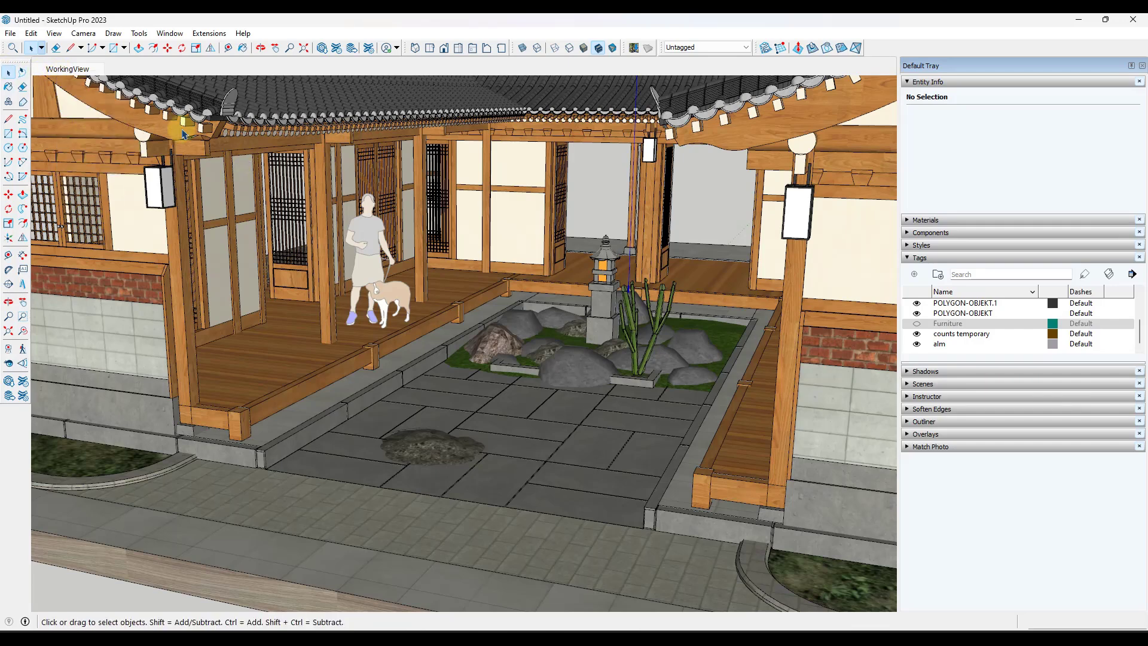
right_click(61, 73)
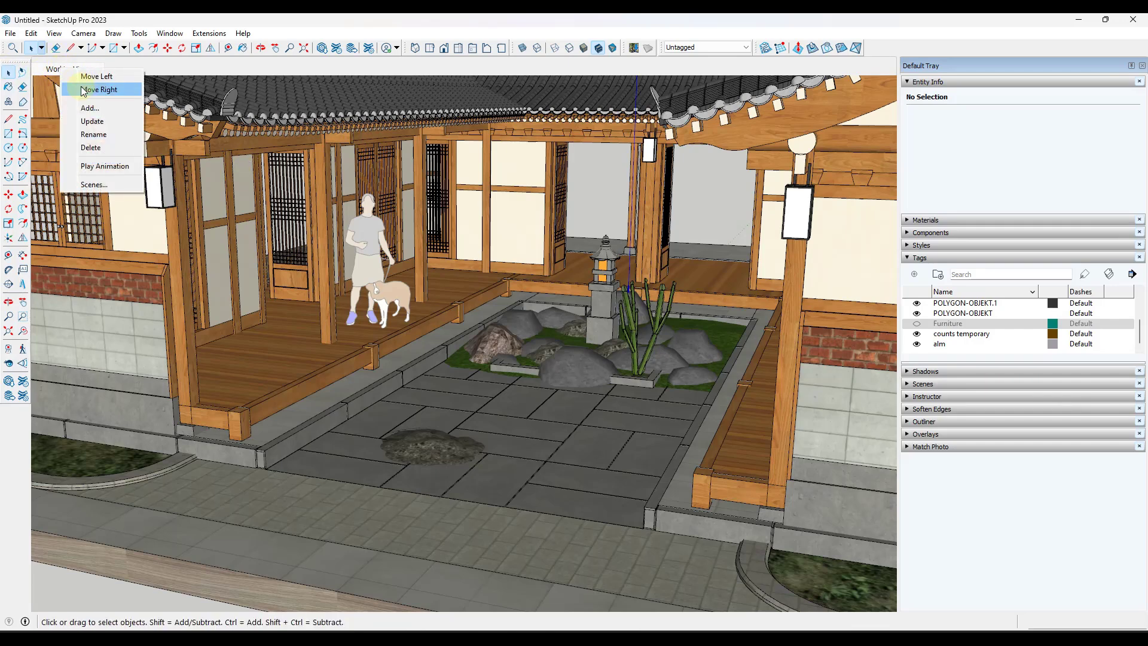
left_click(90, 108)
right_click(148, 69)
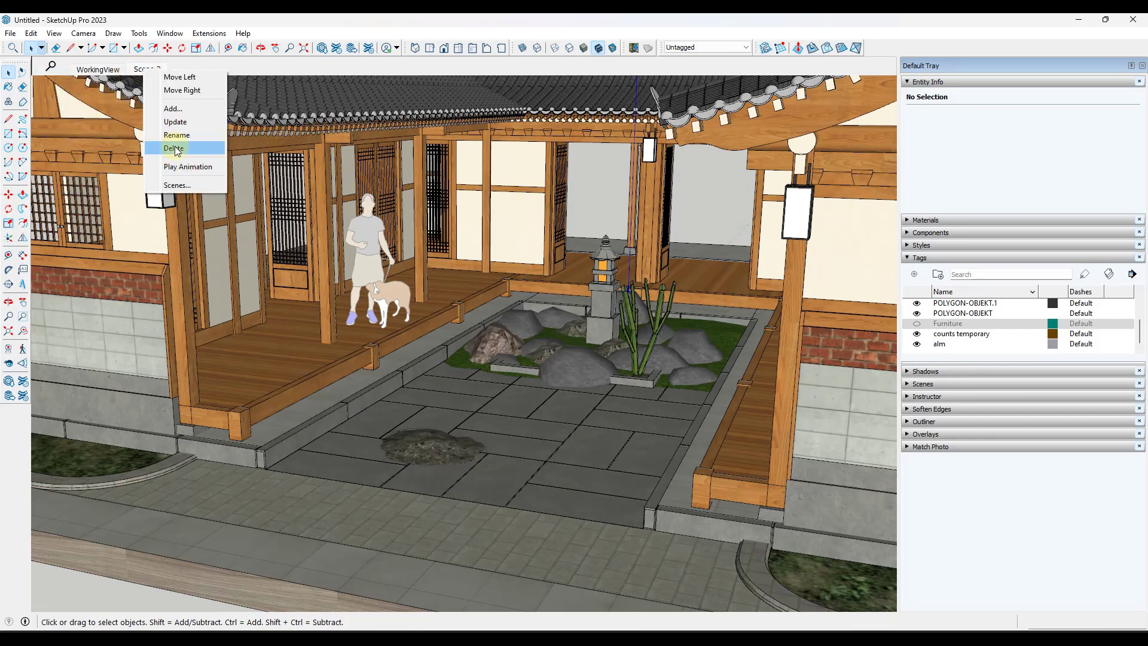
left_click(181, 136)
type("Presentation")
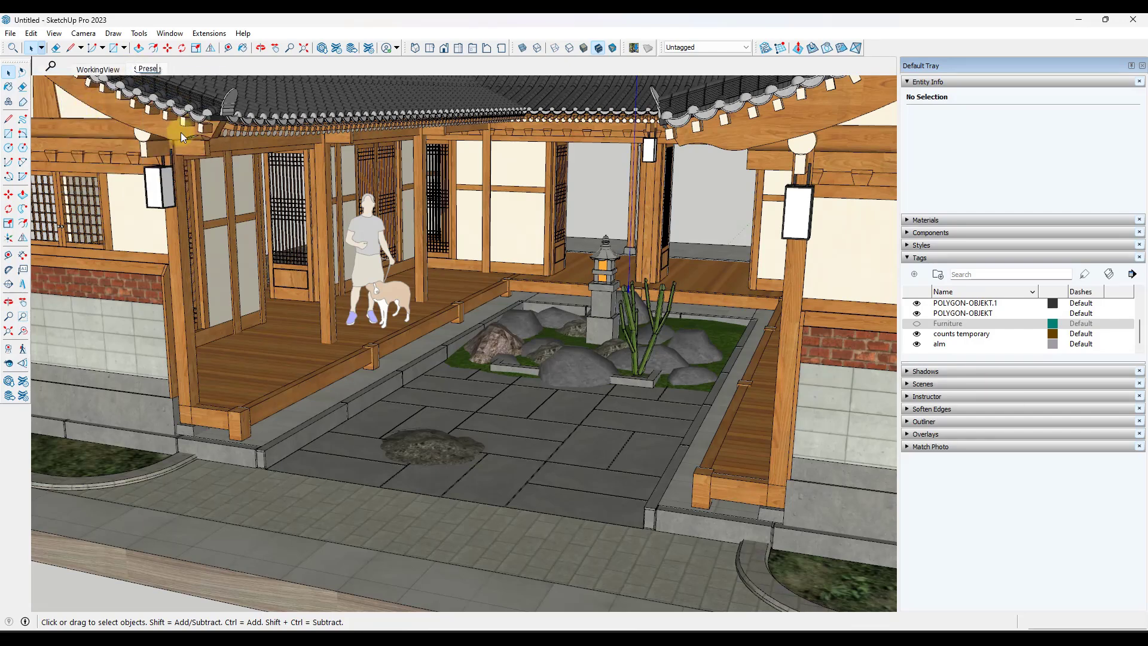
key("Return")
left_click(948, 323)
left_click(916, 323)
Turn on shadows and enable Profiles in the style's edge settings
scroll(521, 268, "down", 5)
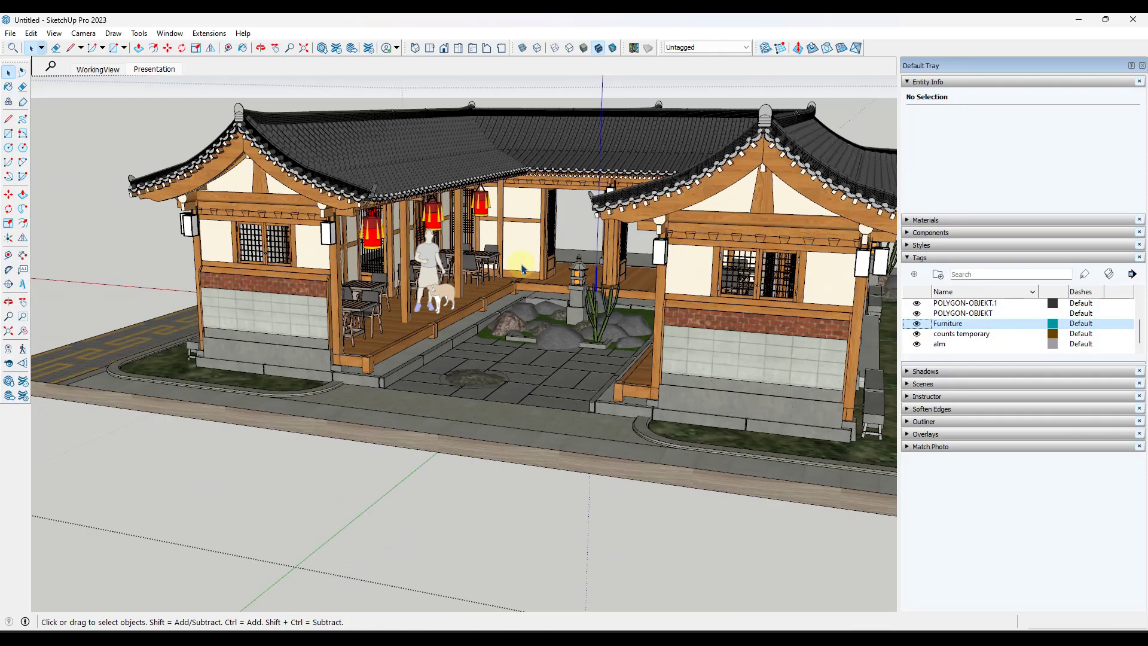
scroll(522, 269, "down", 3)
middle_click_drag(663, 180, 596, 196)
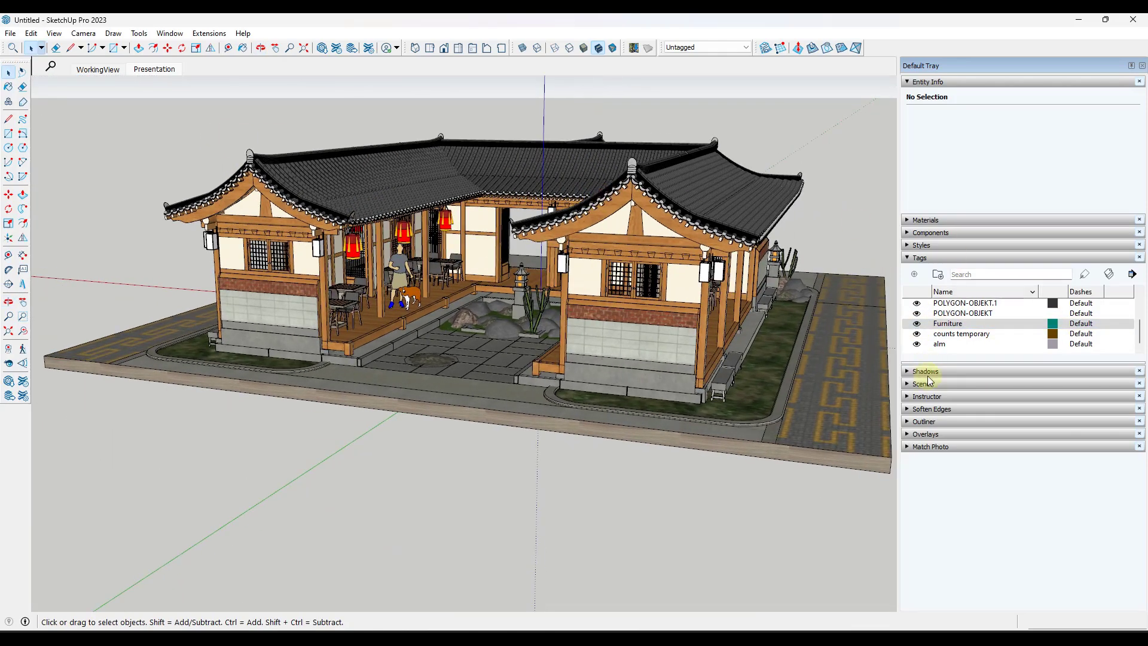
left_click(905, 372)
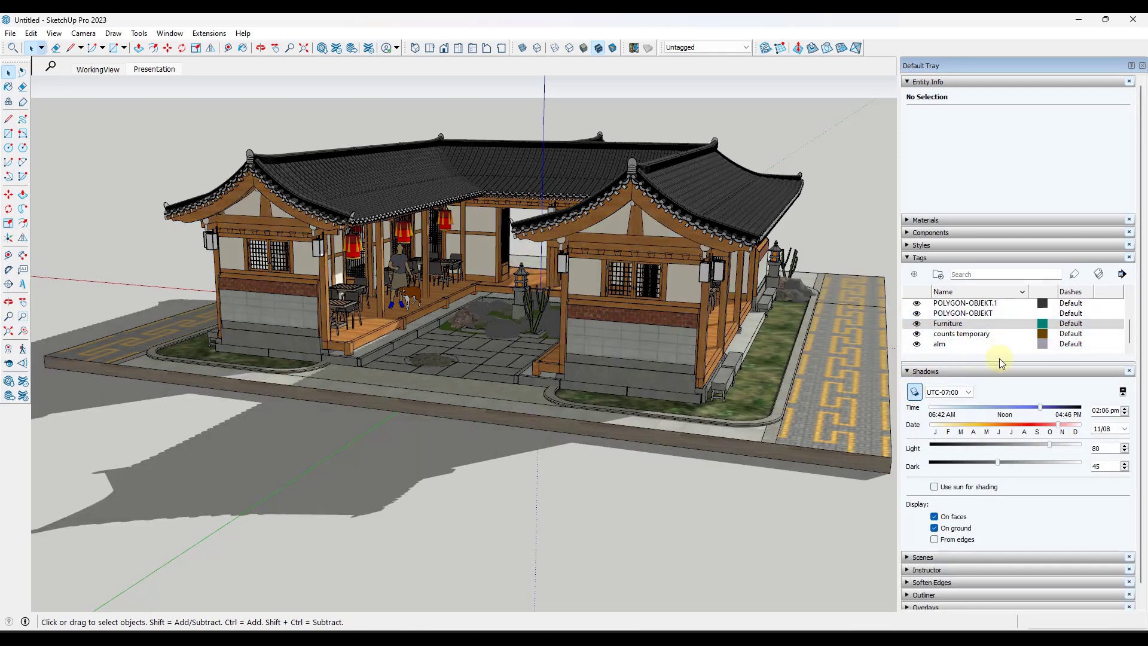
left_click(905, 245)
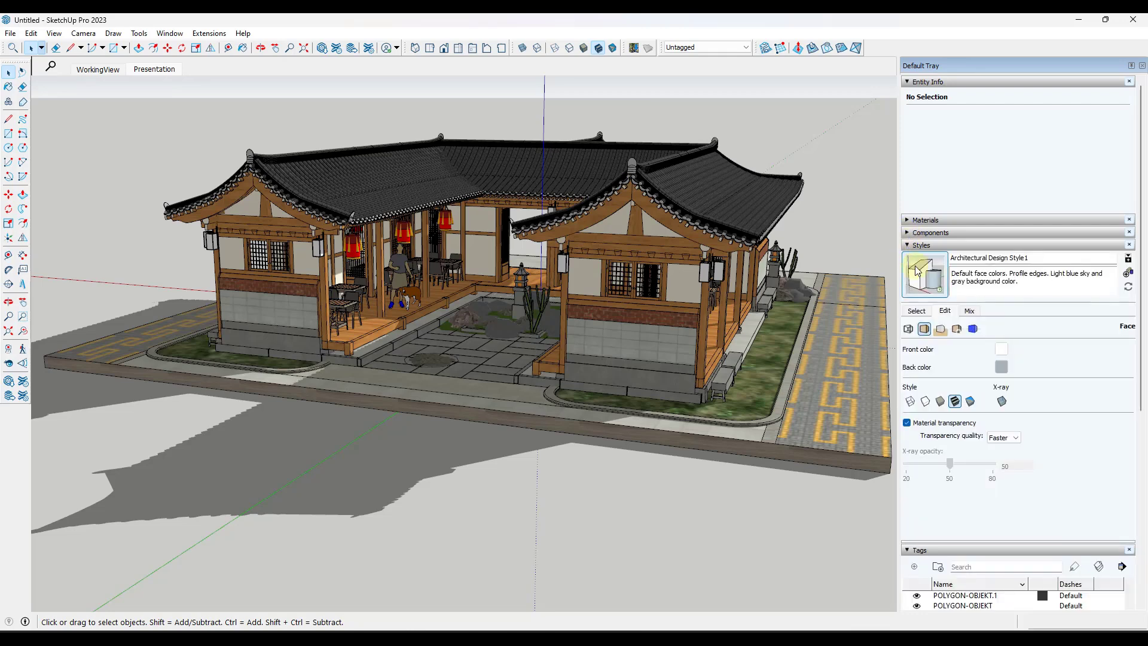
left_click(907, 329)
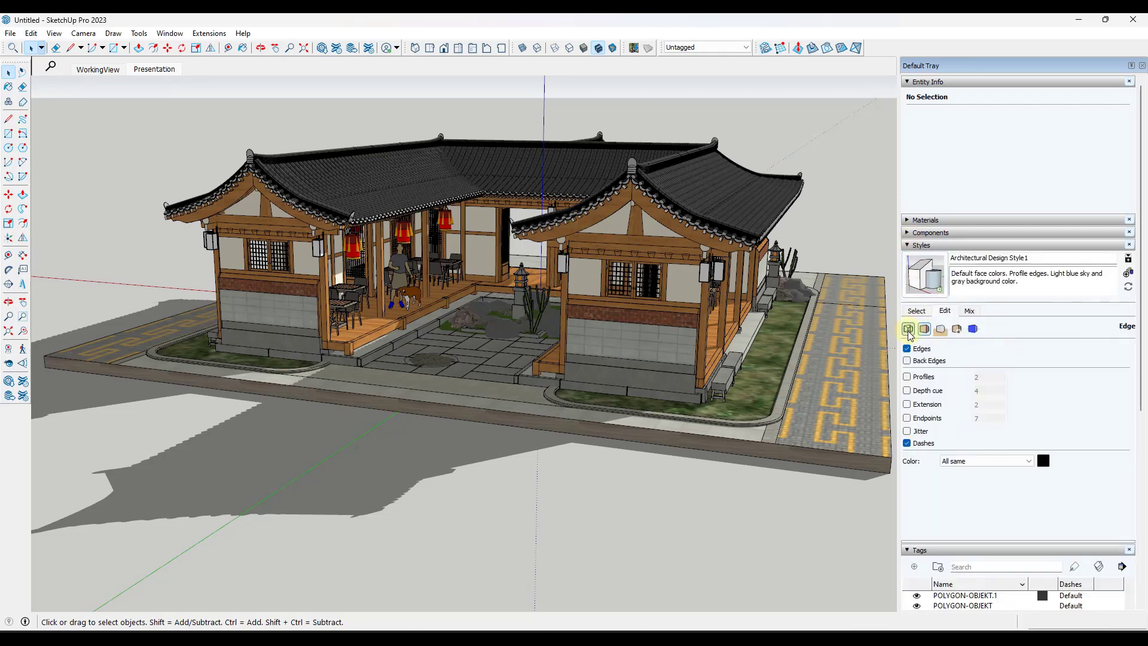
left_click(906, 377)
middle_click_drag(494, 227, 498, 232)
Update the Presentation scene, saving the edited look as new style Architectural Design Style2
left_click(154, 70)
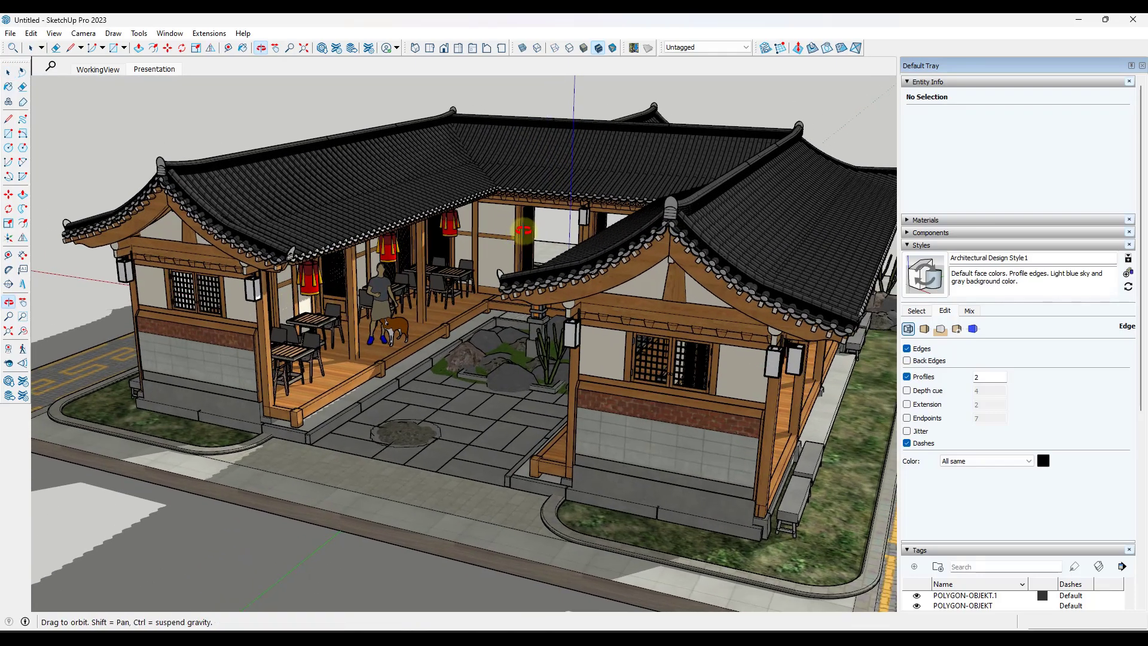
right_click(155, 69)
left_click(185, 121)
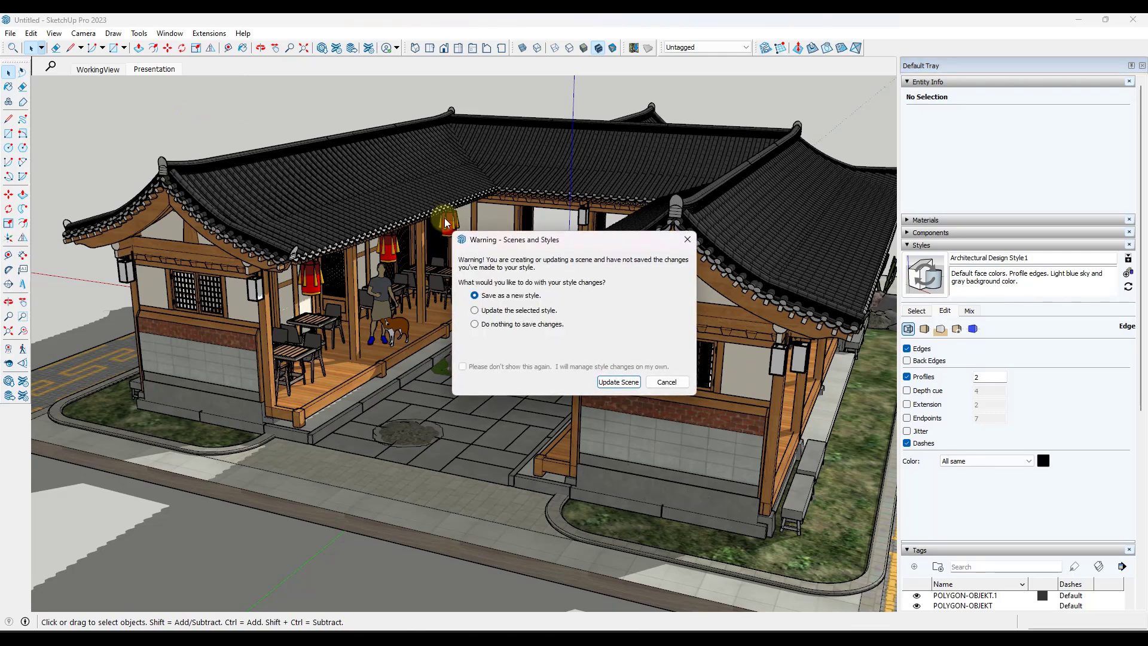
left_click(618, 382)
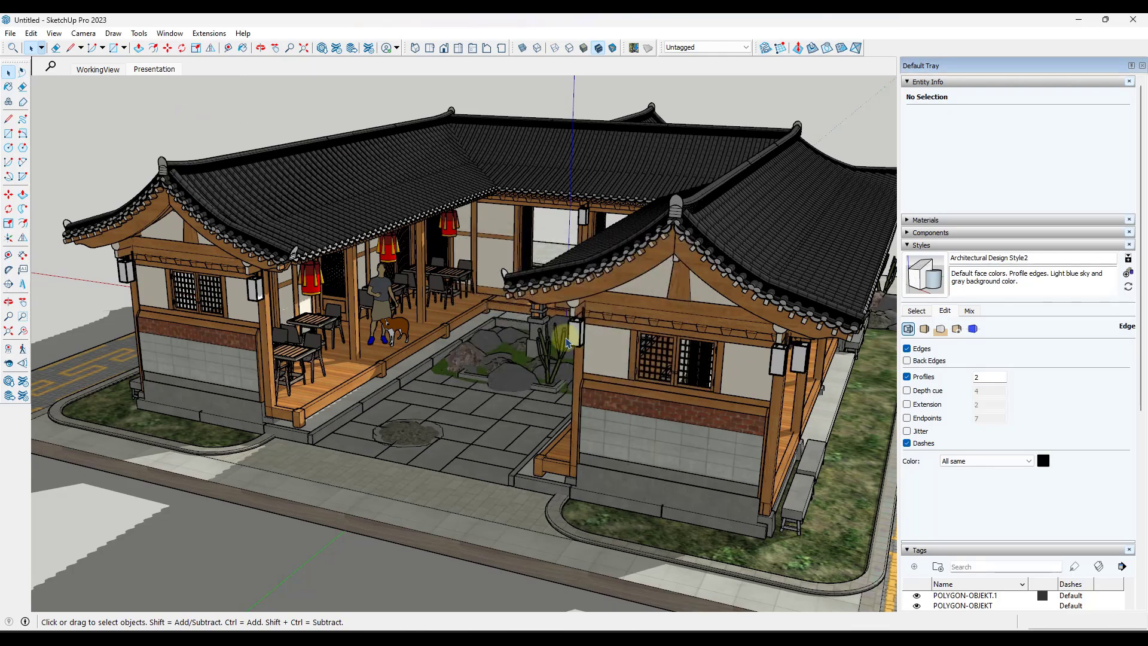
middle_click_drag(514, 286, 528, 253)
key("space")
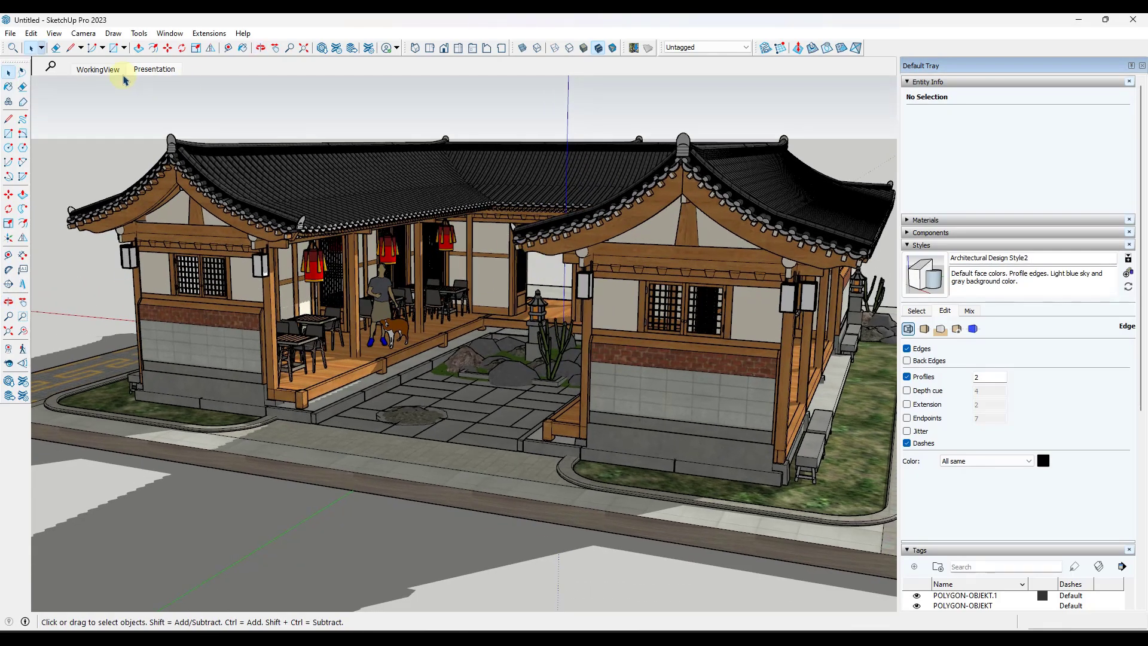
In the WorkingView scene, set the style's faces to plain Shaded without textures
left_click(97, 70)
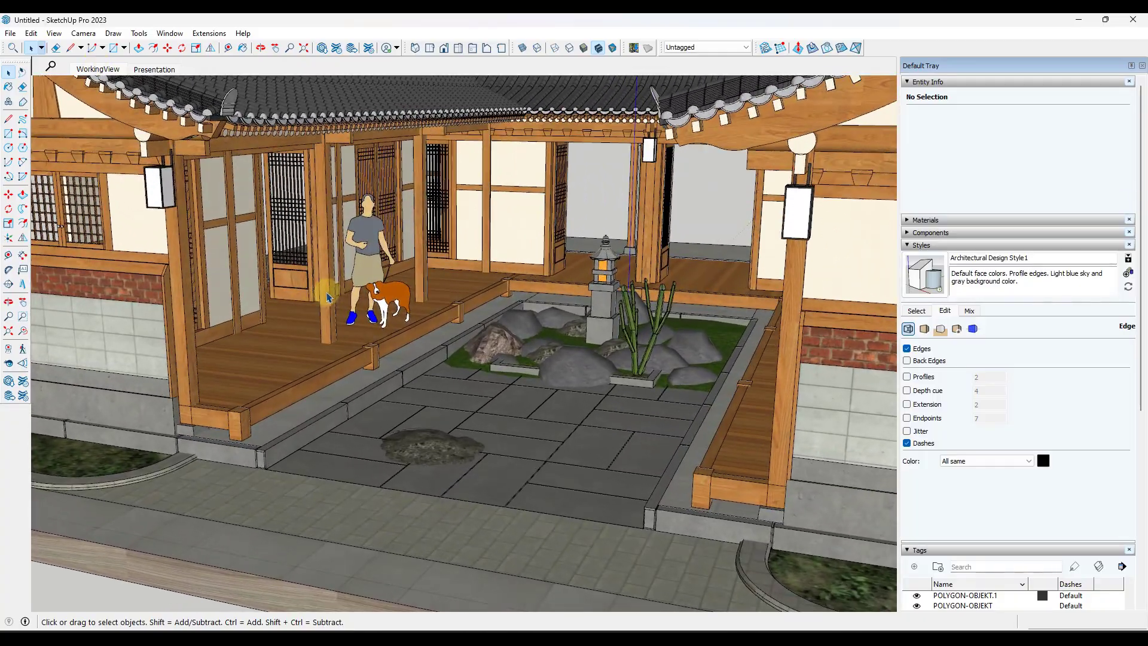
middle_click_drag(389, 281, 457, 276)
left_click(940, 329)
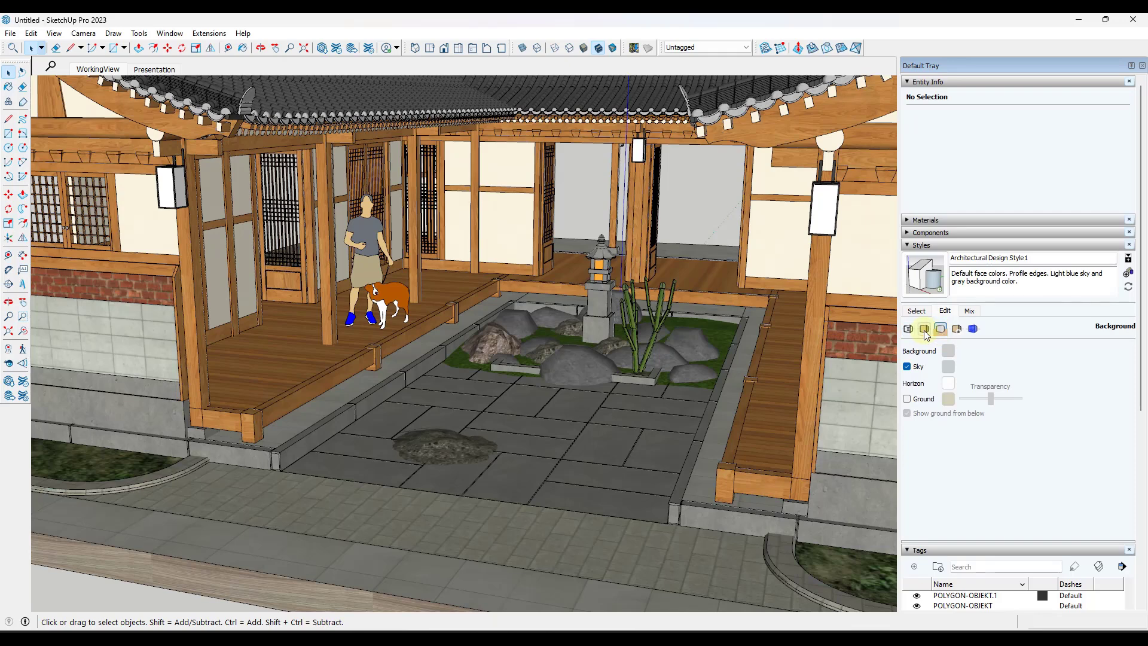
left_click(924, 330)
left_click(939, 403)
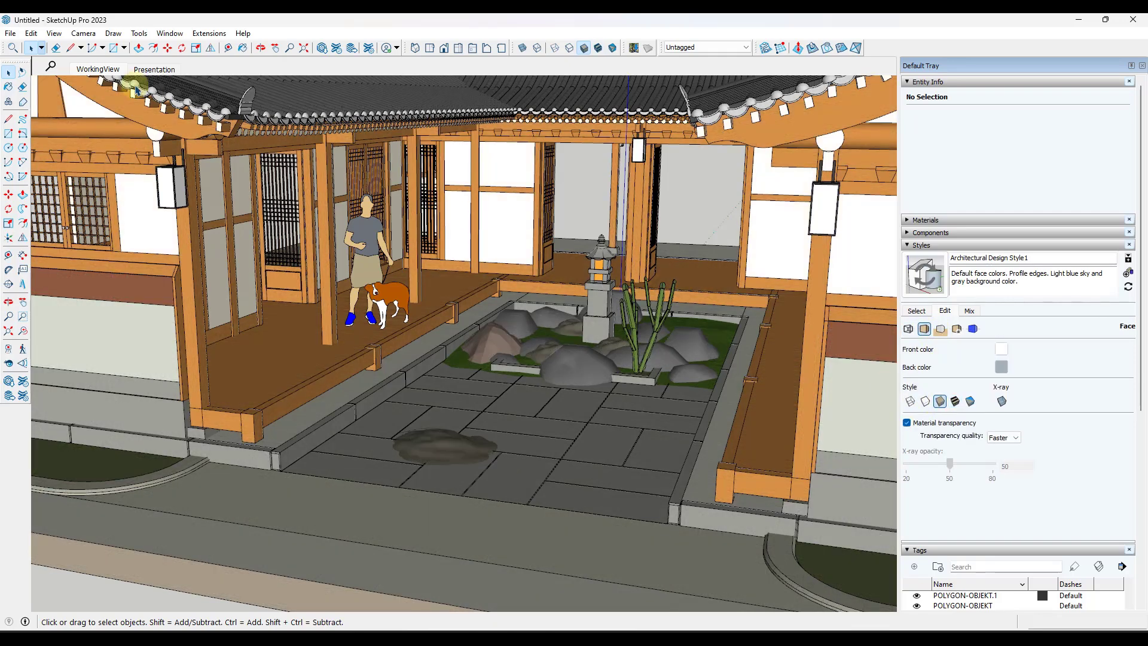
Update WorkingView, saving the face change as a new style, then return to Presentation
right_click(100, 69)
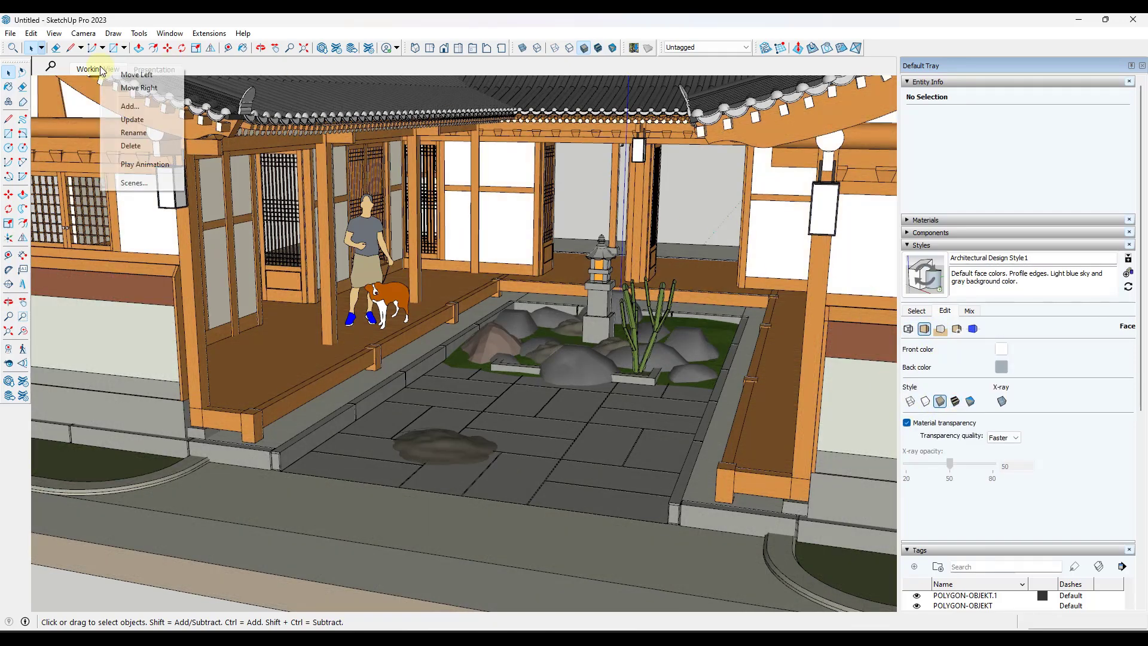
left_click(132, 119)
left_click(619, 382)
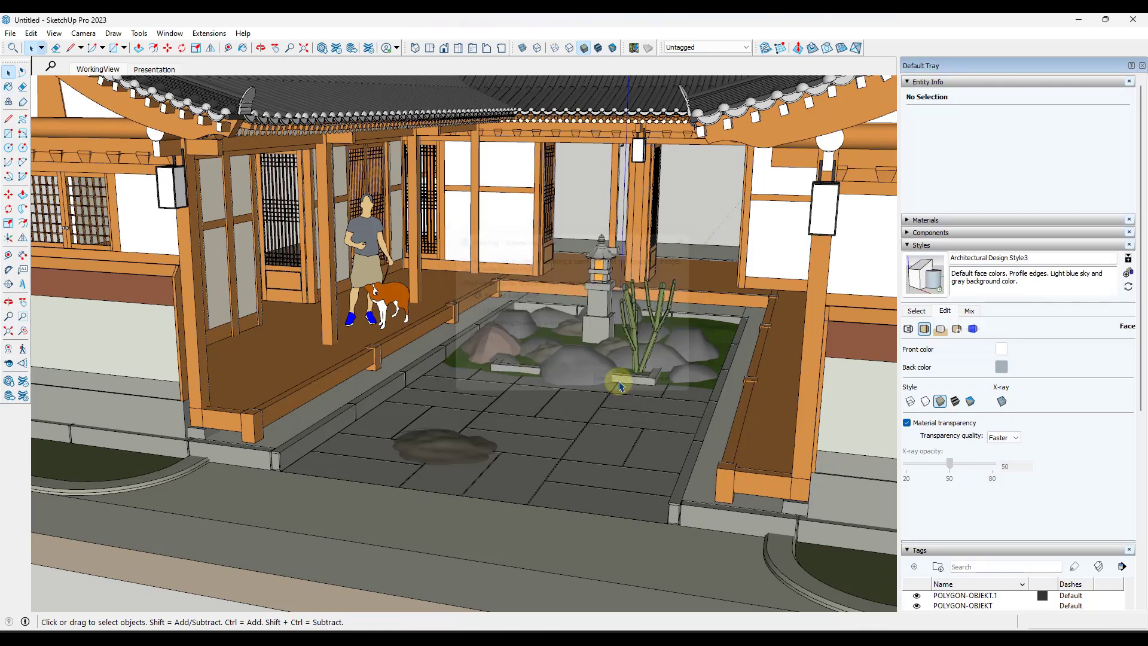
middle_click_drag(302, 300, 216, 318)
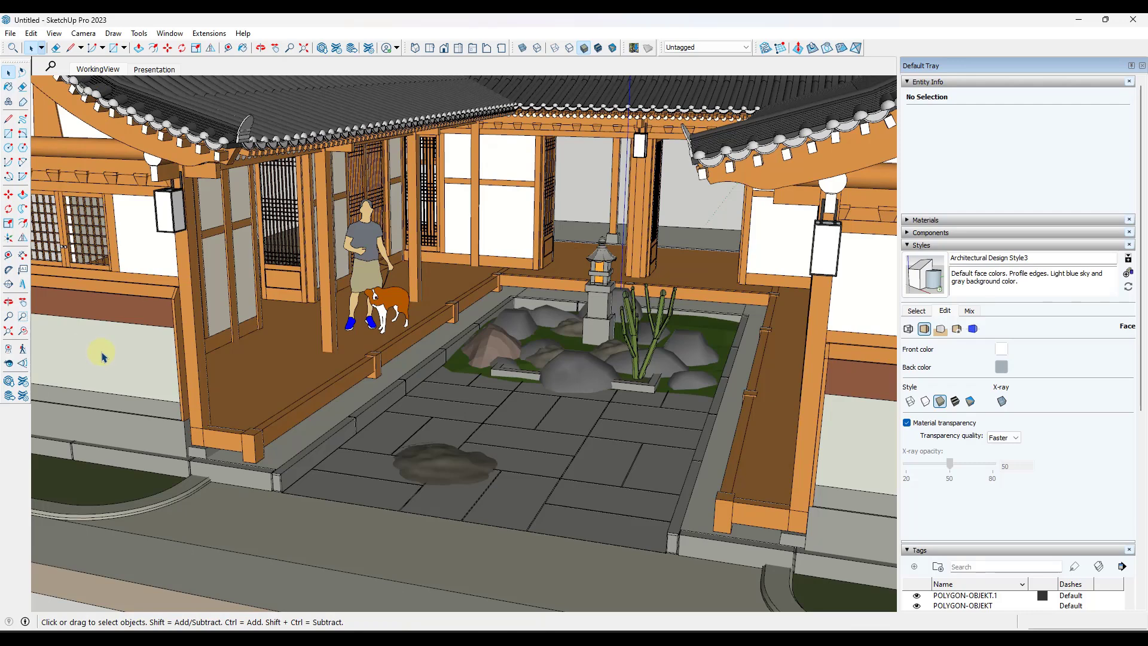
left_click(150, 75)
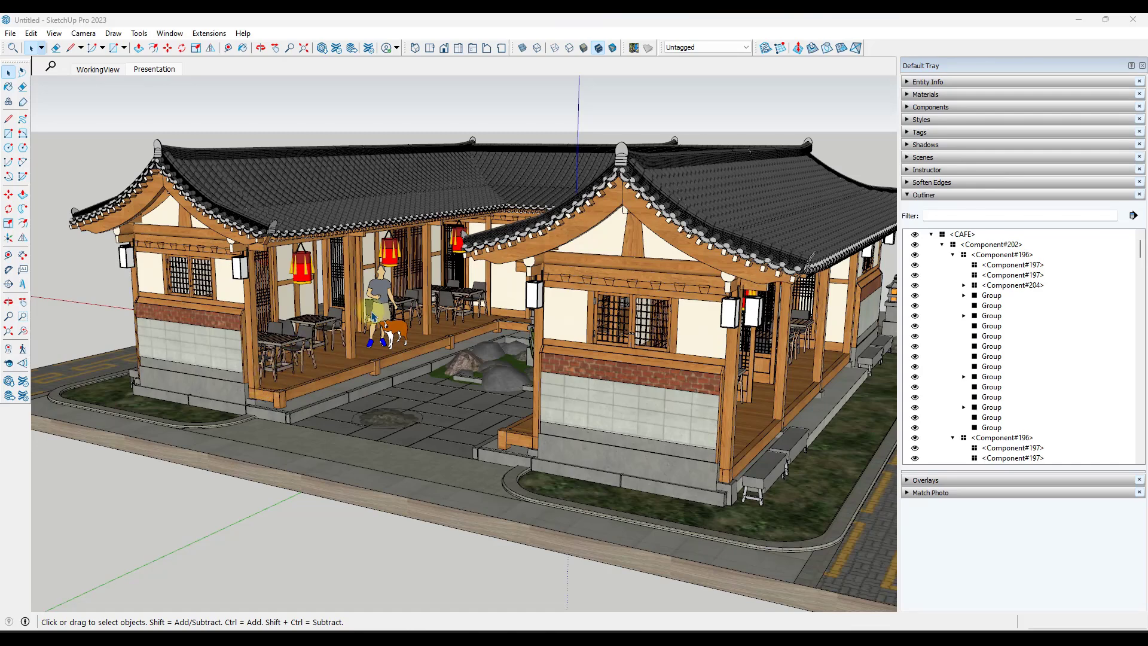
Orbit around the hanok and click the building to select the whole CAFE component
middle_click_drag(378, 314, 421, 307)
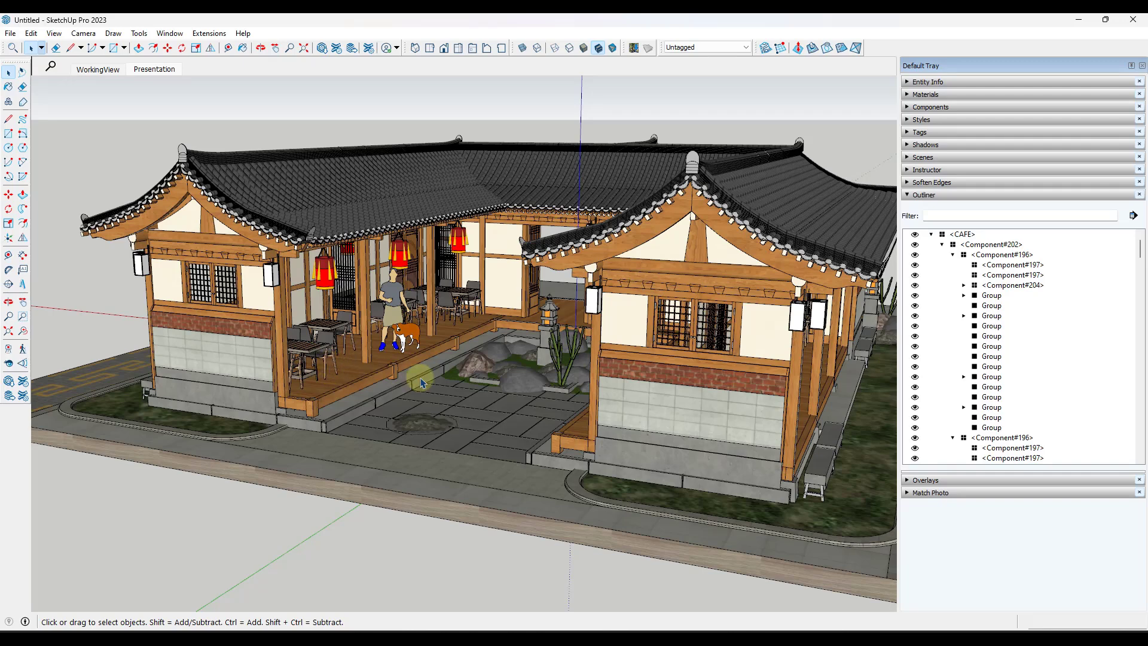
middle_click_drag(428, 370, 431, 361)
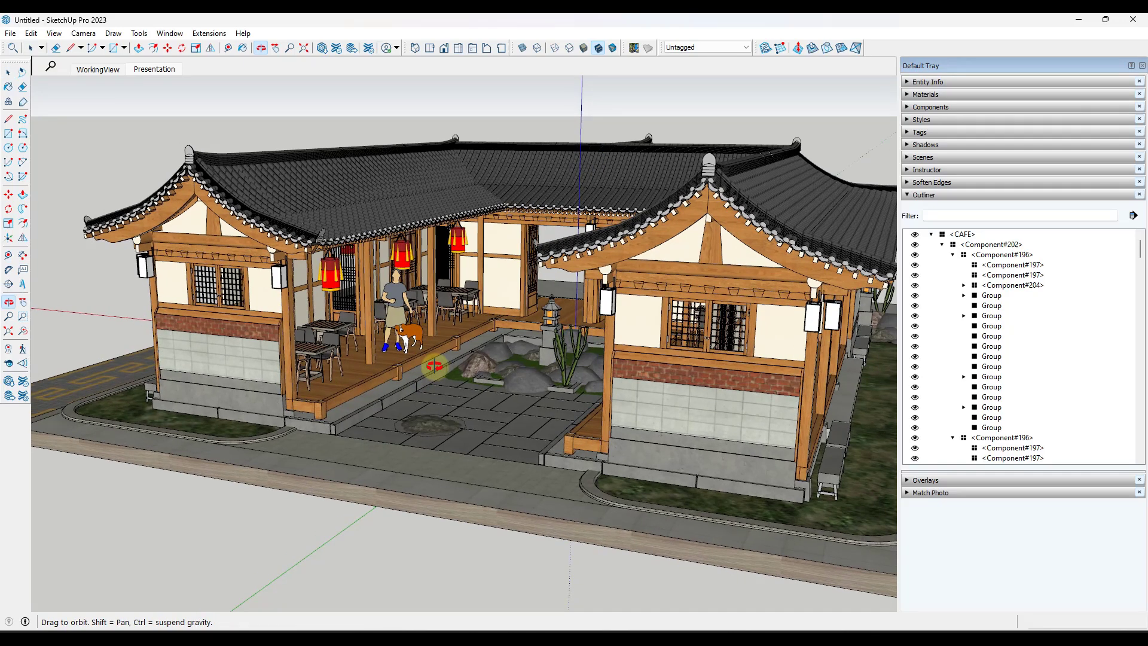
left_click(340, 354)
scroll(1070, 287, "up", 1)
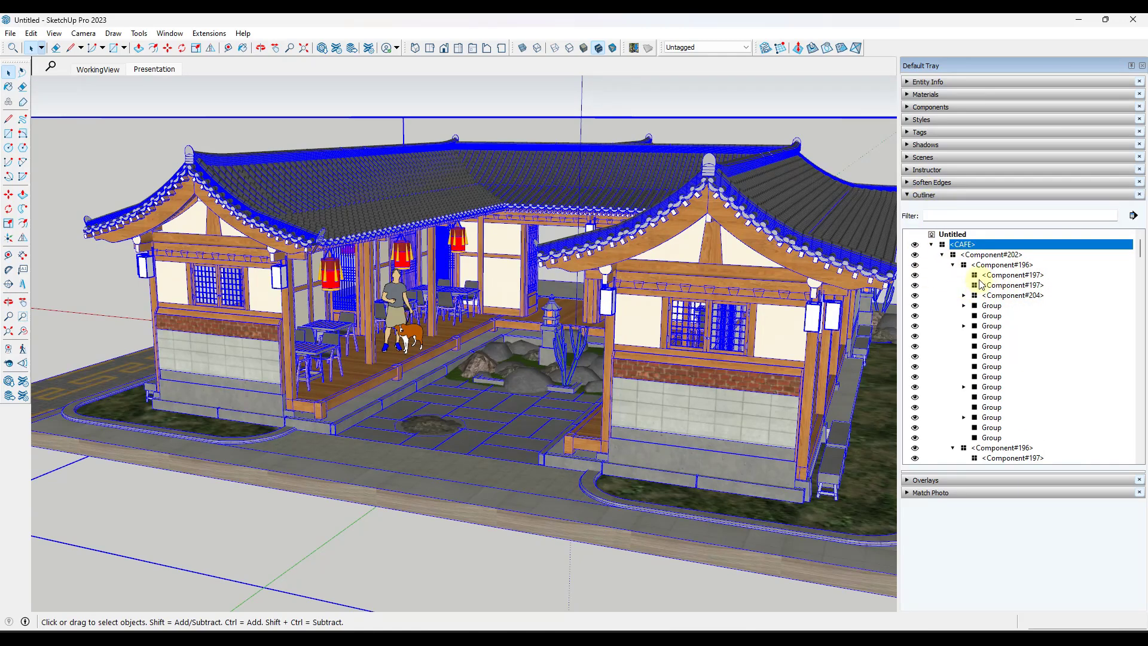
Expand Component#204 and its inner group in the Outliner to reveal the Group#97 entries
left_click(964, 295)
left_click(964, 326)
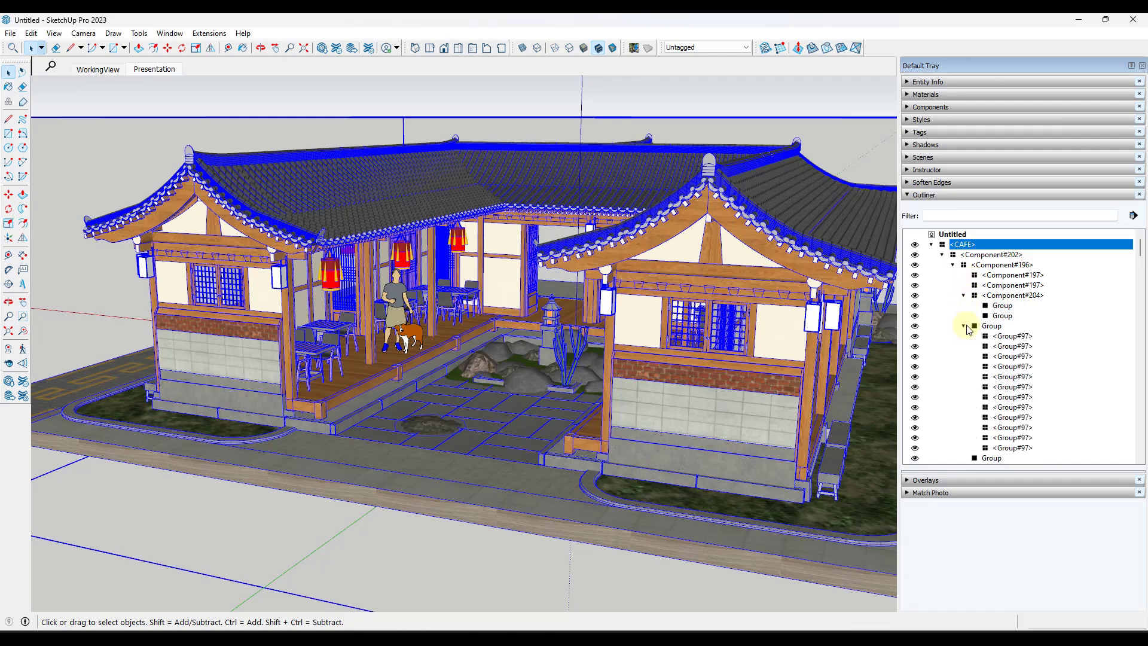
scroll(975, 338, "down", 3)
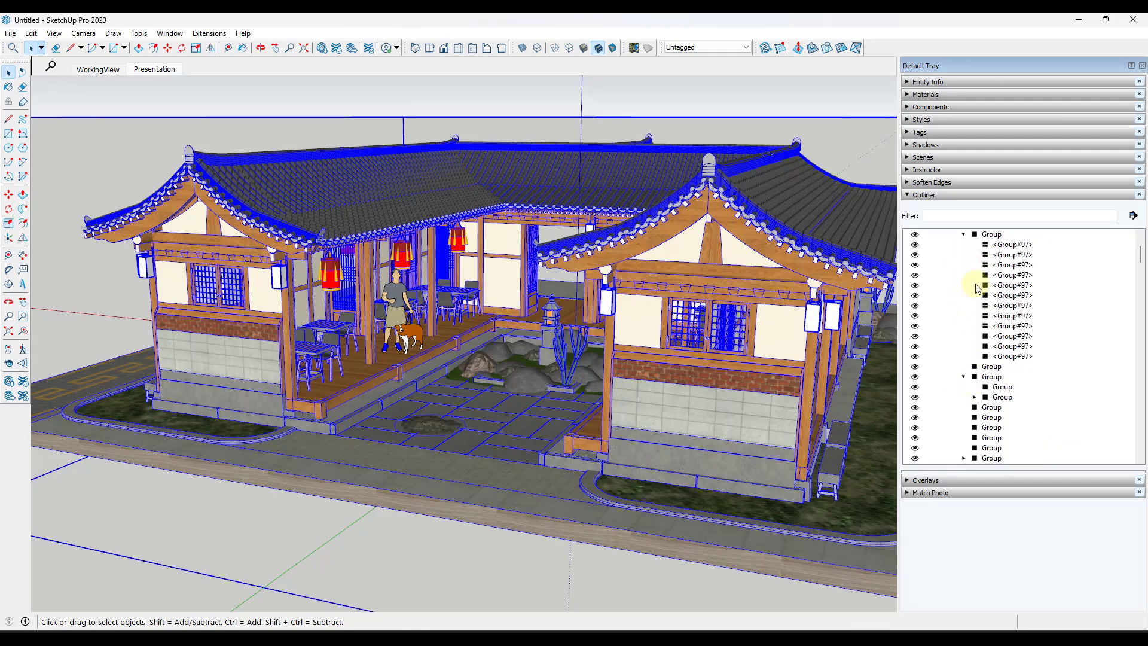
scroll(461, 283, "down", 3)
middle_click_drag(461, 283, 578, 320)
scroll(411, 289, "up", 3)
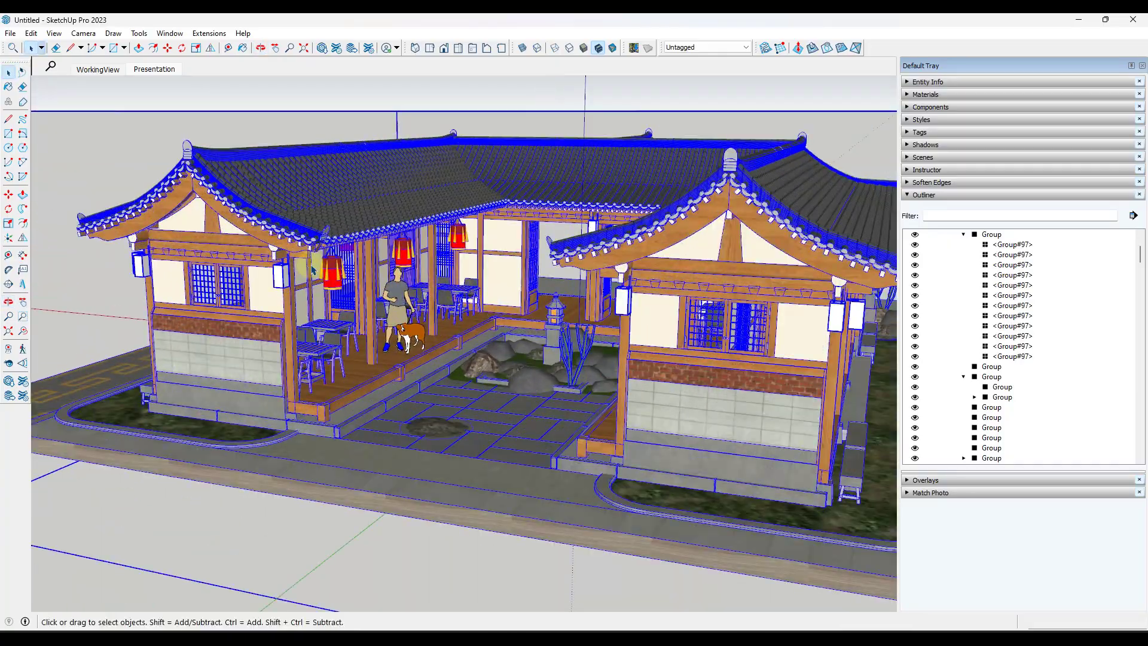
scroll(468, 275, "down", 1)
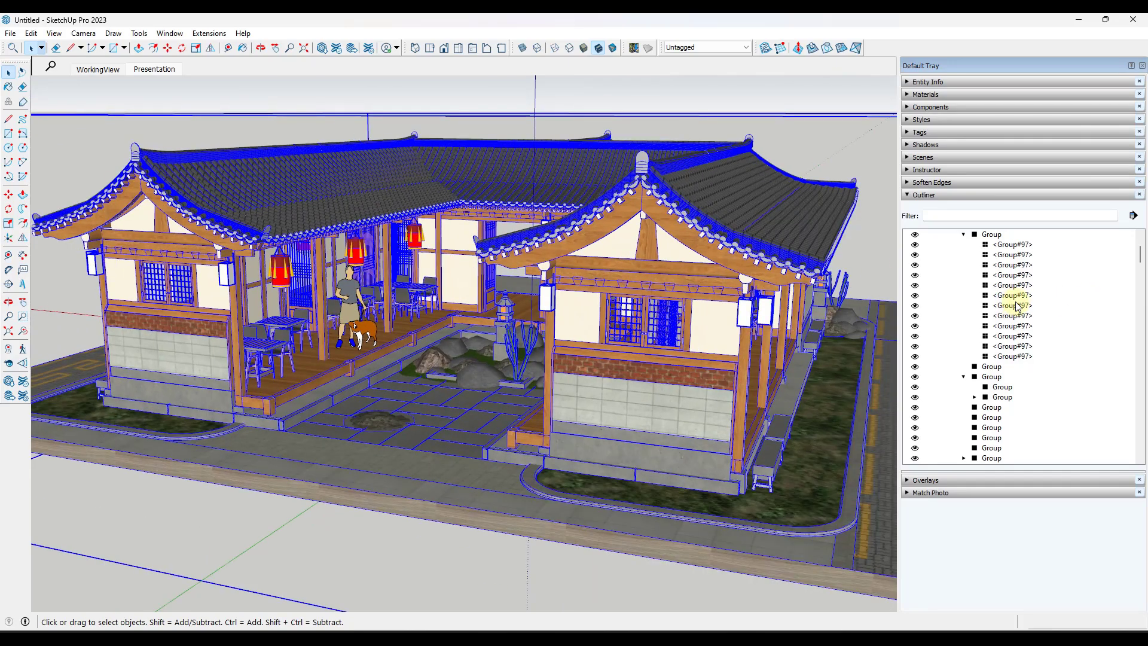
Open one Group#97 for editing, inspect the roof and courtyard, then exit with Esc twice
left_click(1016, 306)
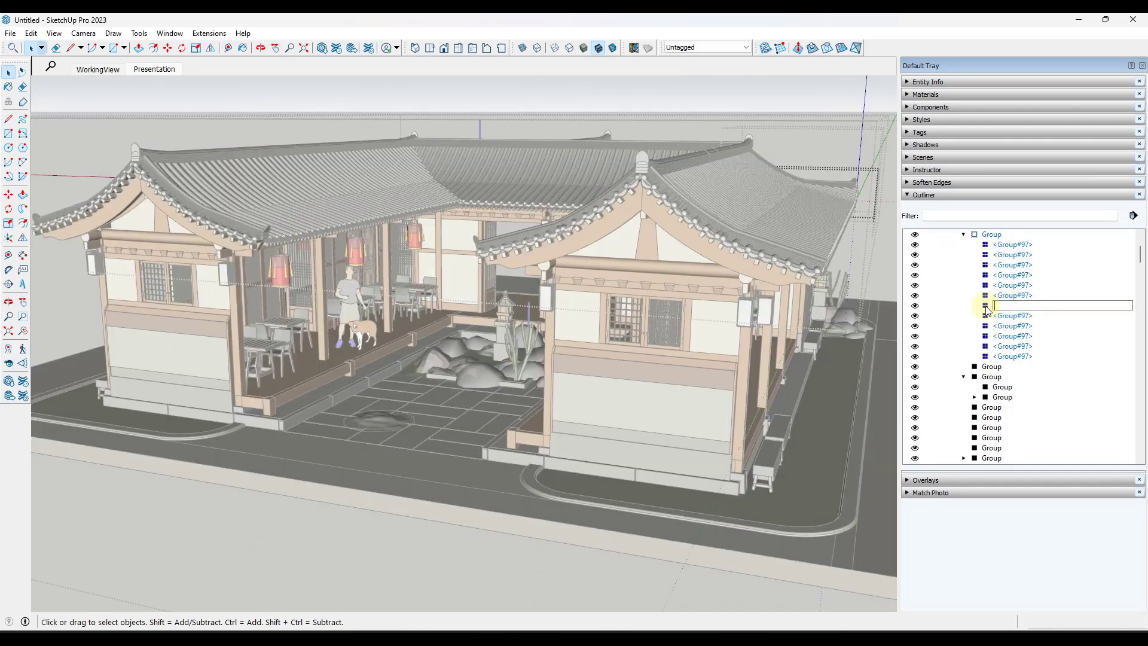
double_click(985, 308)
middle_click_drag(734, 278, 328, 277)
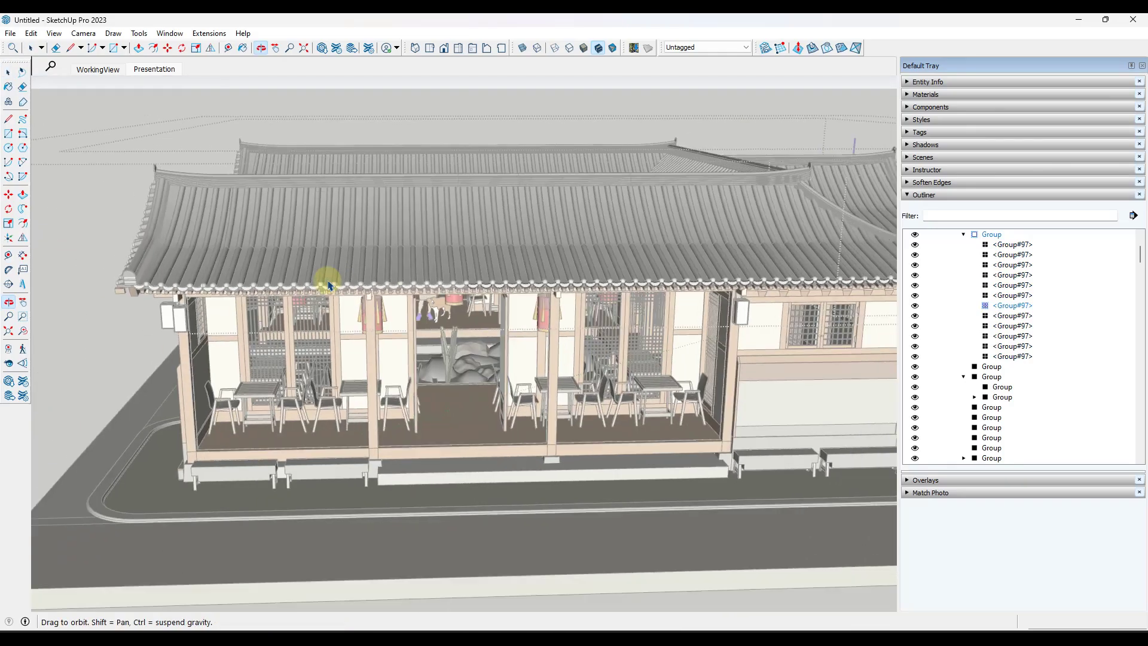
scroll(579, 256, "down", 5)
scroll(527, 261, "up", 8)
scroll(540, 297, "down", 8)
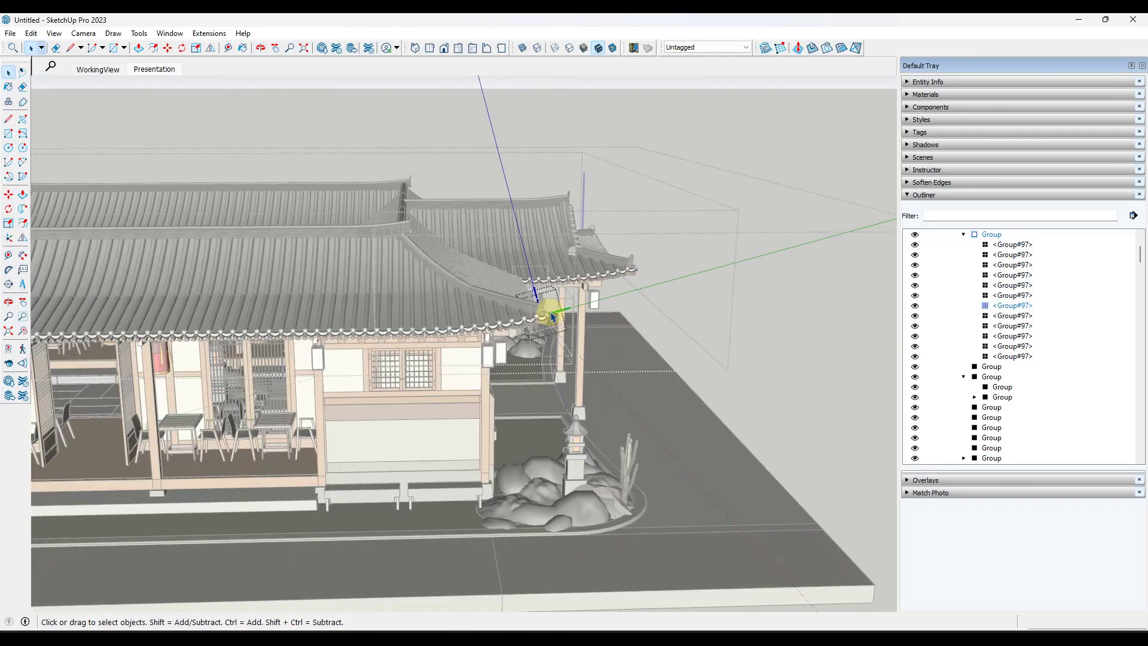
middle_click_drag(543, 302, 476, 179)
key("Escape")
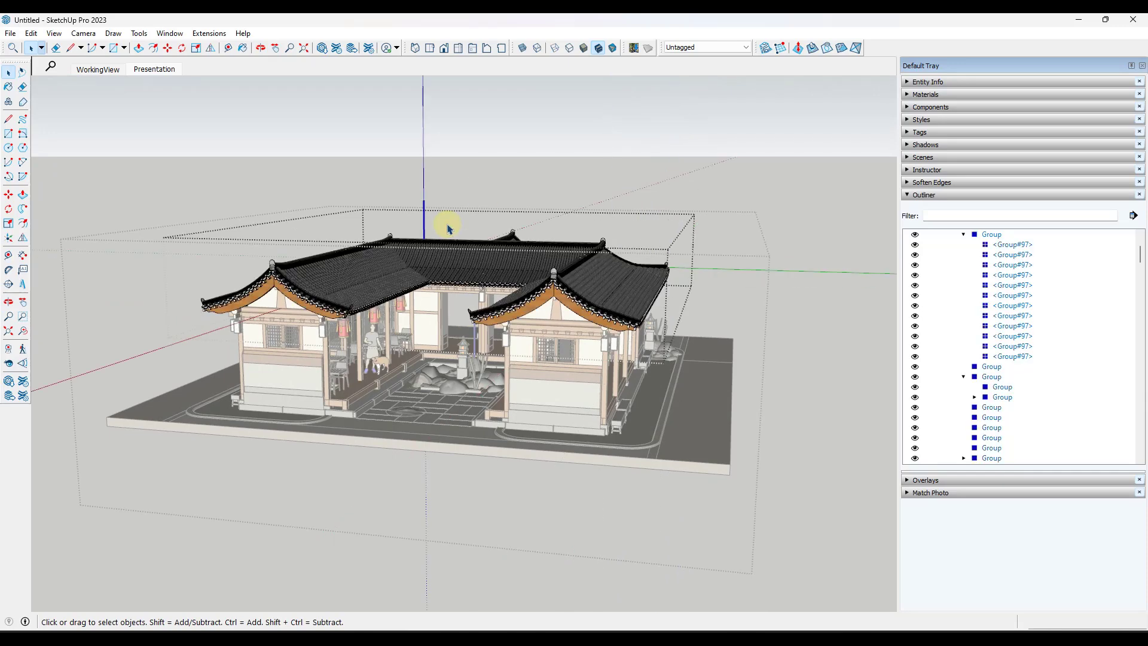
key("Escape")
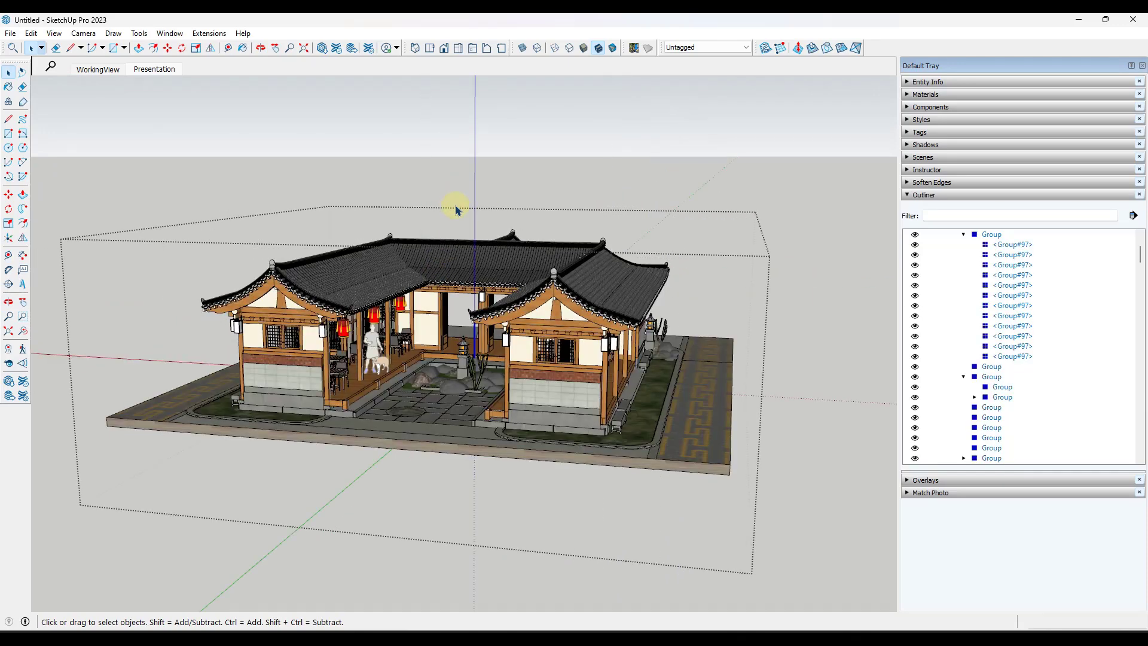
scroll(450, 238, "up", 2)
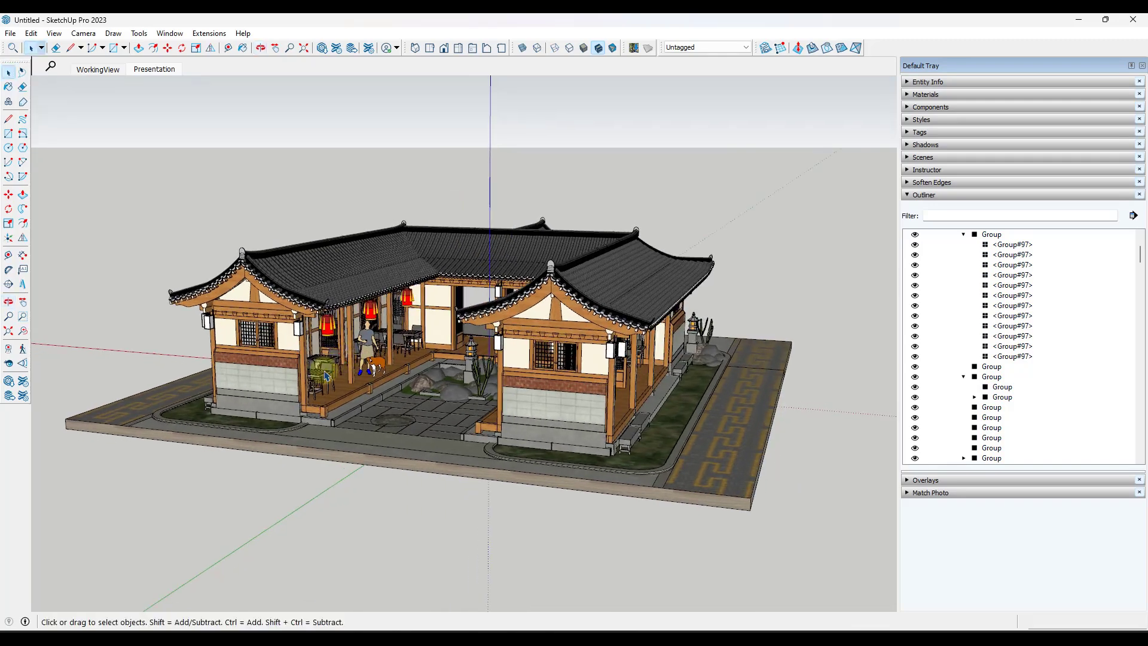
scroll(307, 385, "up", 5)
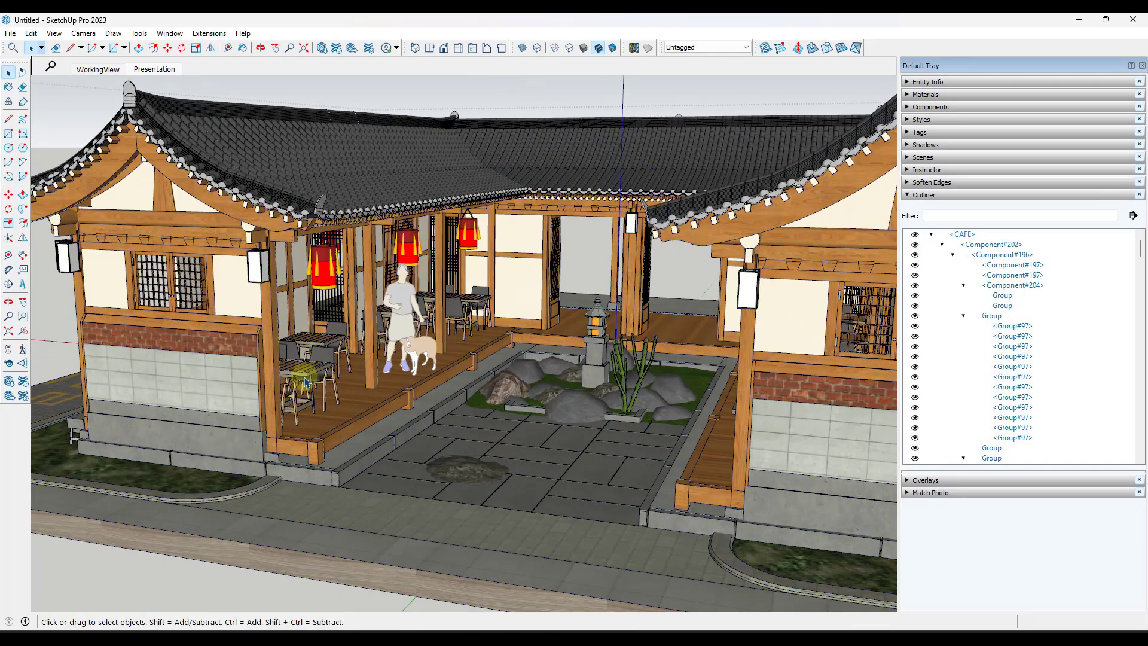
Inside the porch component, move the left table-and-chairs set further back-left
double_click(308, 381)
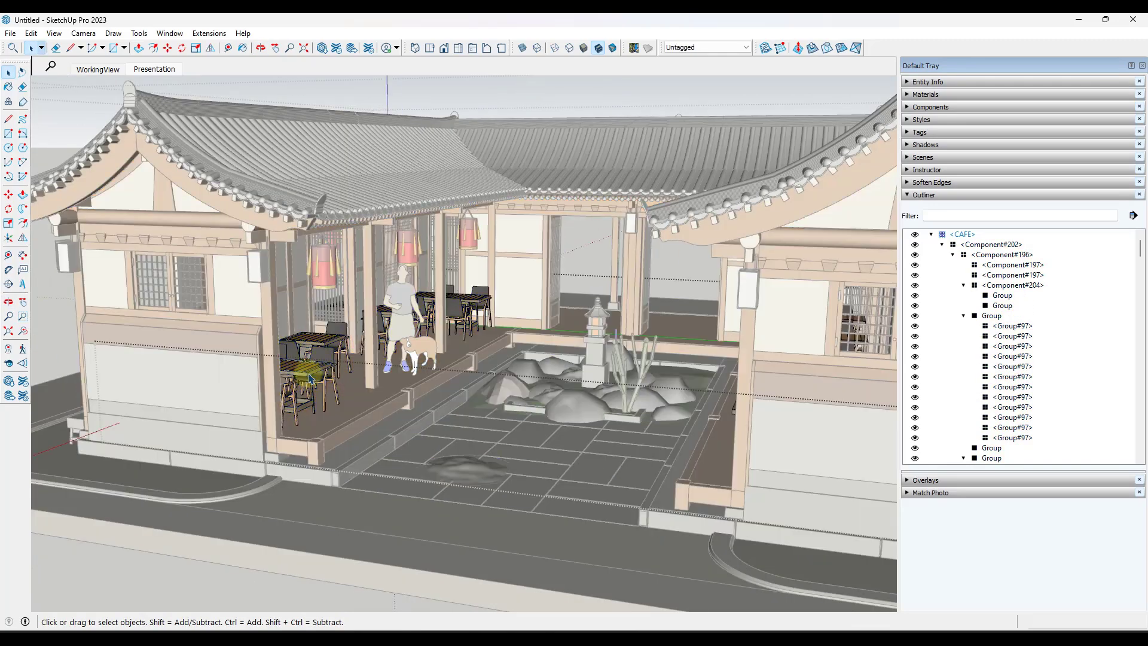
left_click(310, 379)
scroll(292, 400, "up", 3)
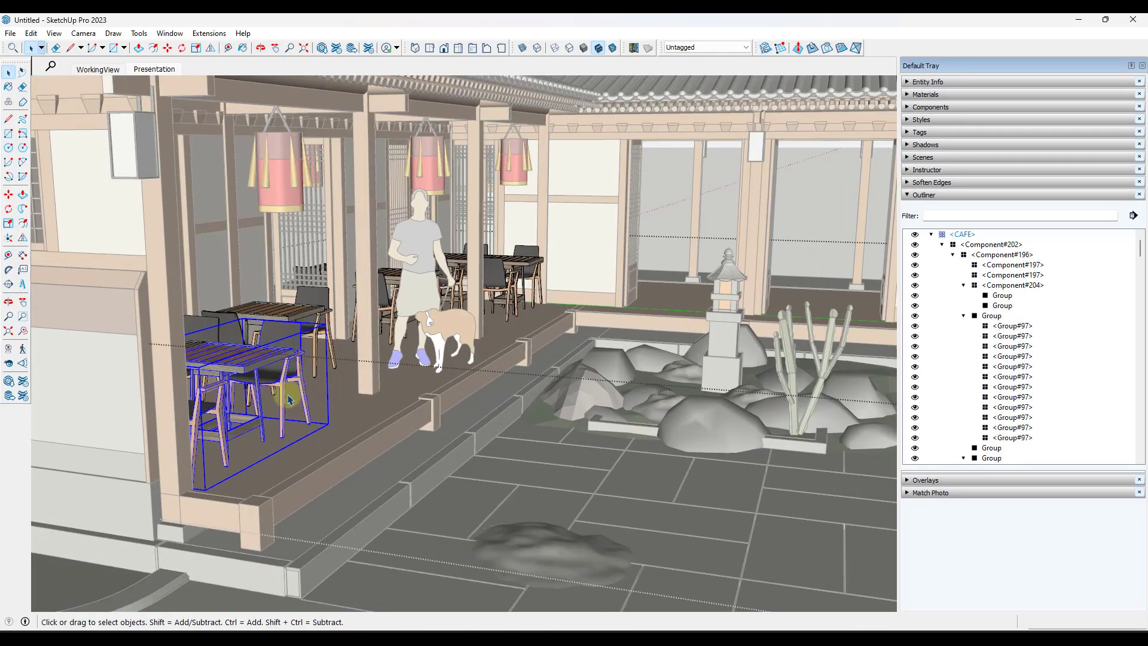
key("m")
left_click(274, 395)
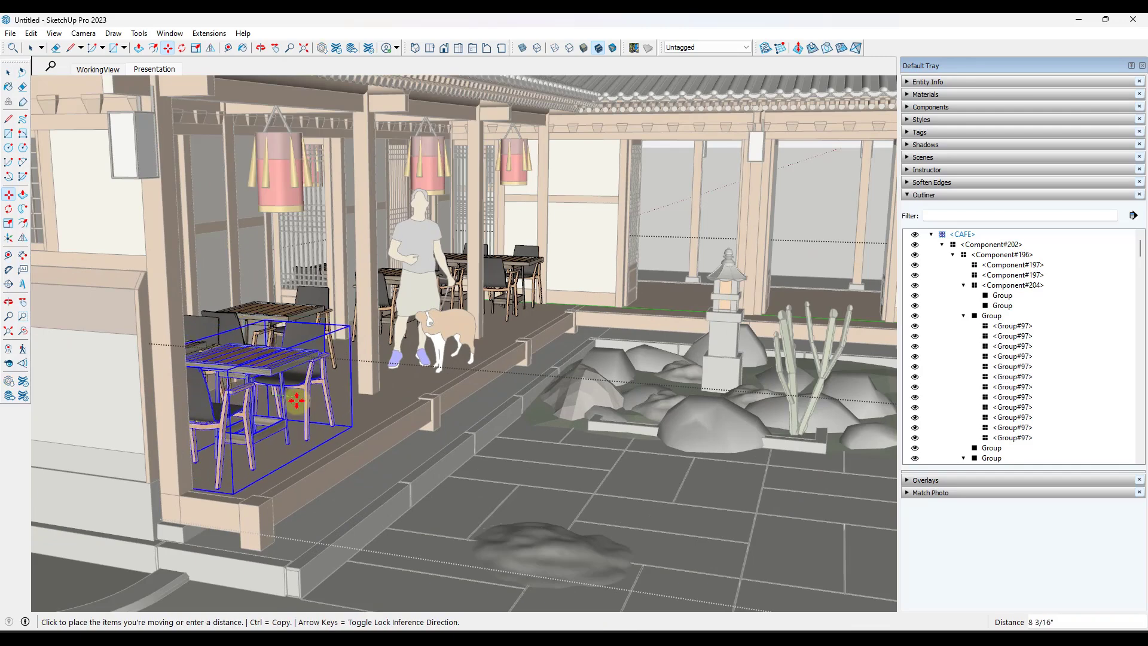
left_click(319, 380)
left_click(305, 382)
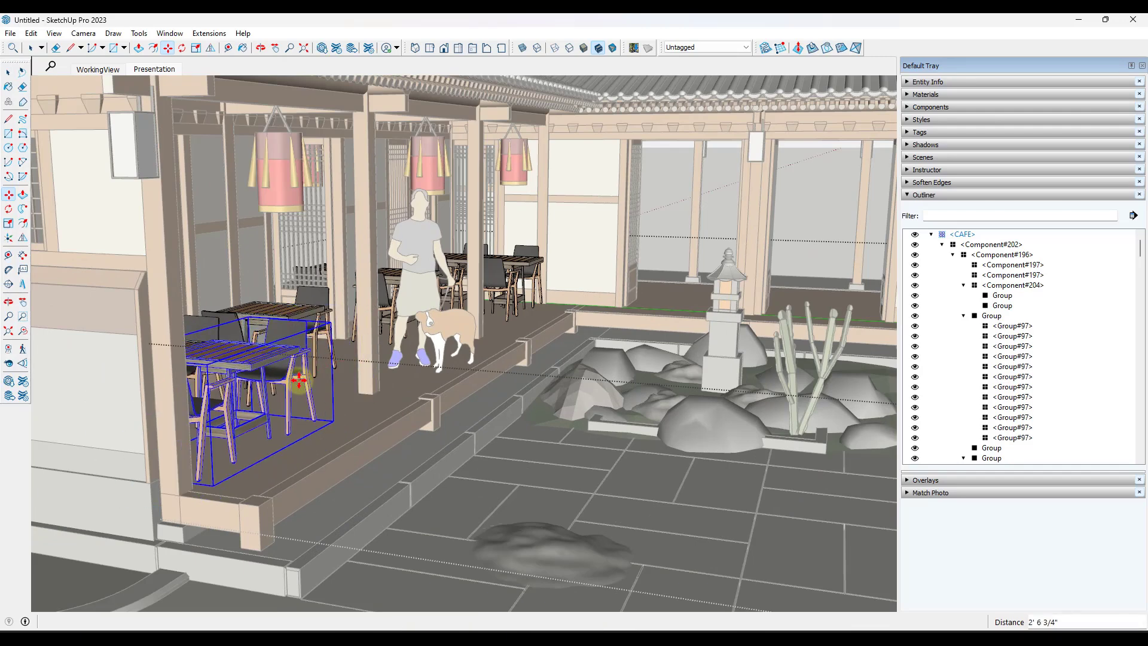
middle_click_drag(298, 380, 287, 383)
key("space")
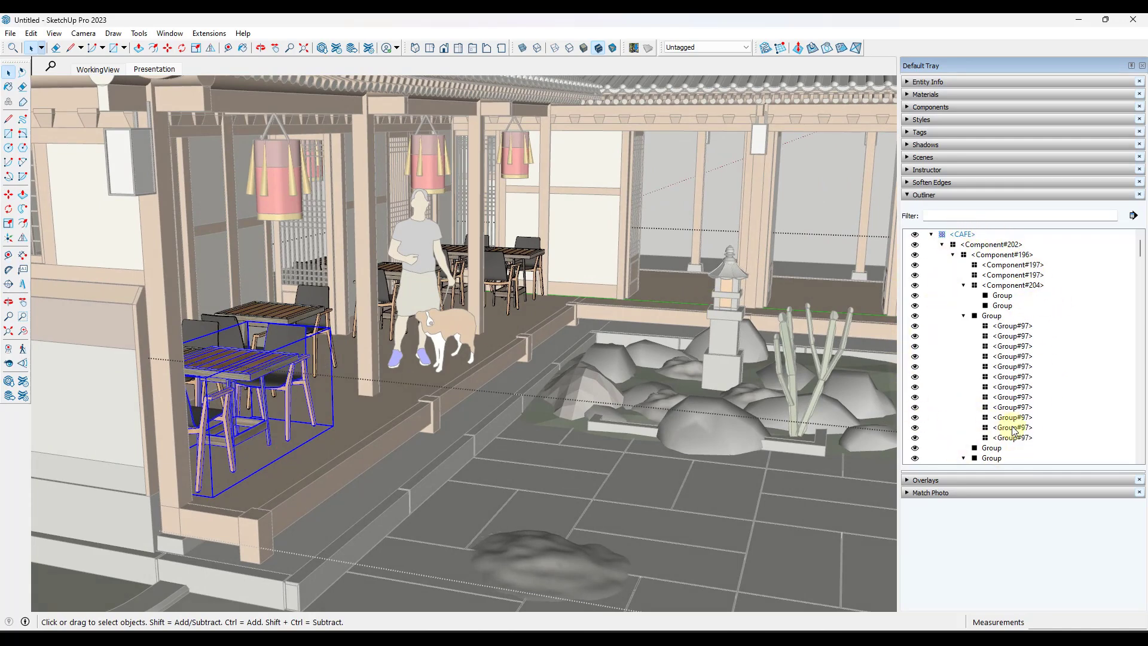
Leave component editing to view the whole hanok model again
scroll(1006, 302, "down", 4)
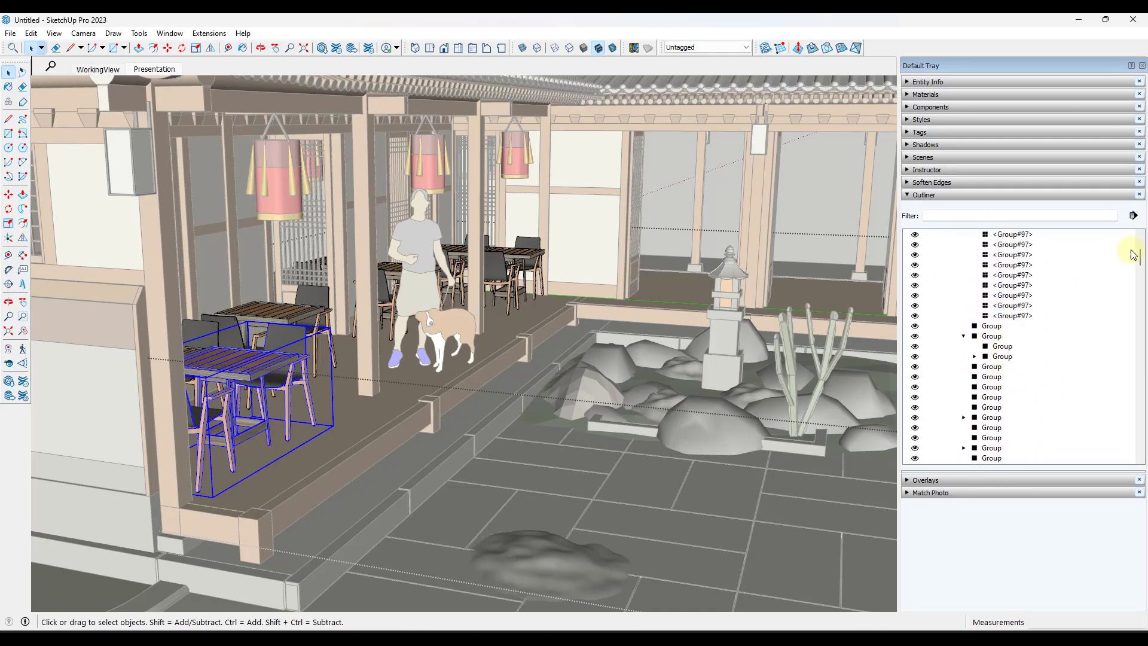
mouse_move(1140, 258)
left_mouse_down()
mouse_move(1141, 359)
mouse_move(1140, 239)
left_mouse_up()
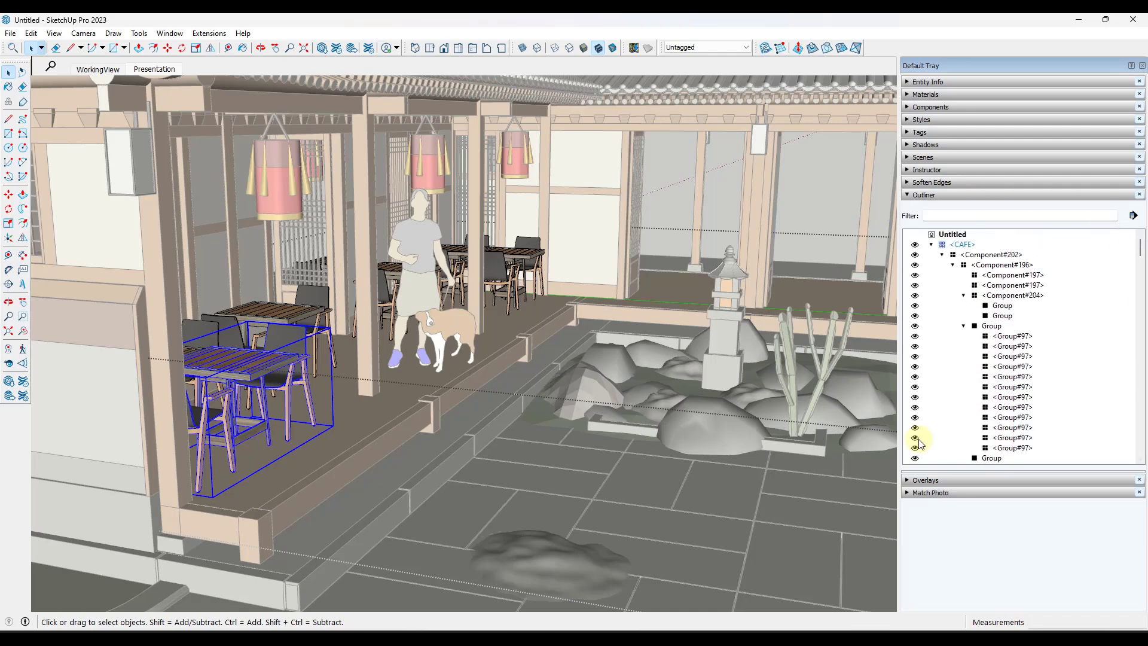
scroll(373, 296, "down", 3)
scroll(266, 239, "down", 4)
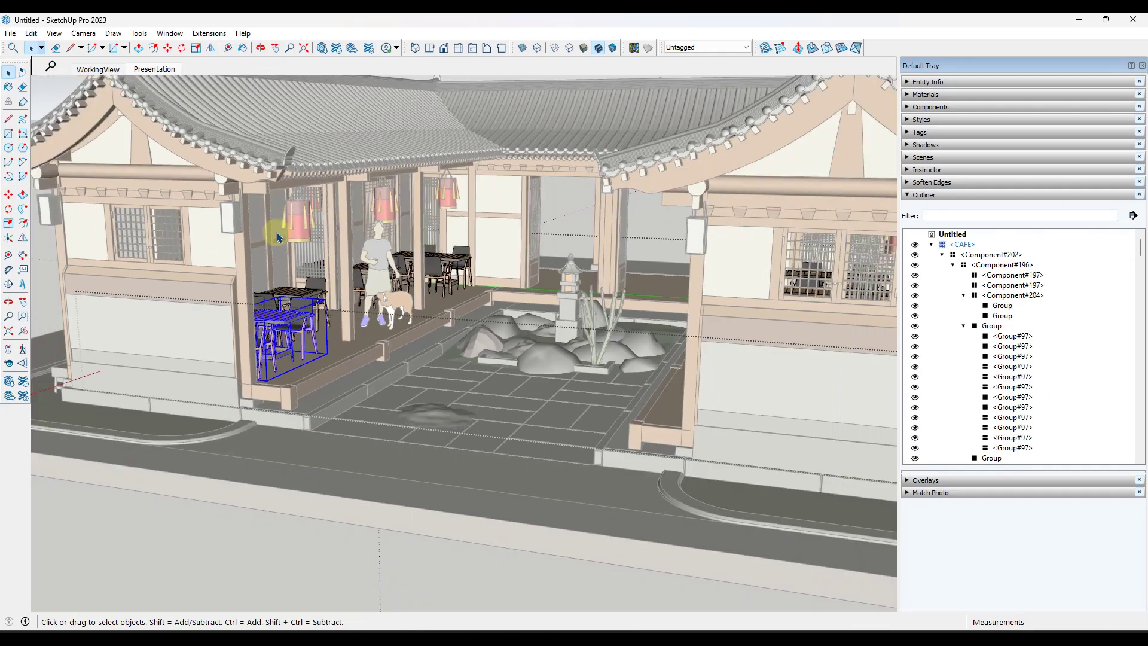
left_click(289, 91)
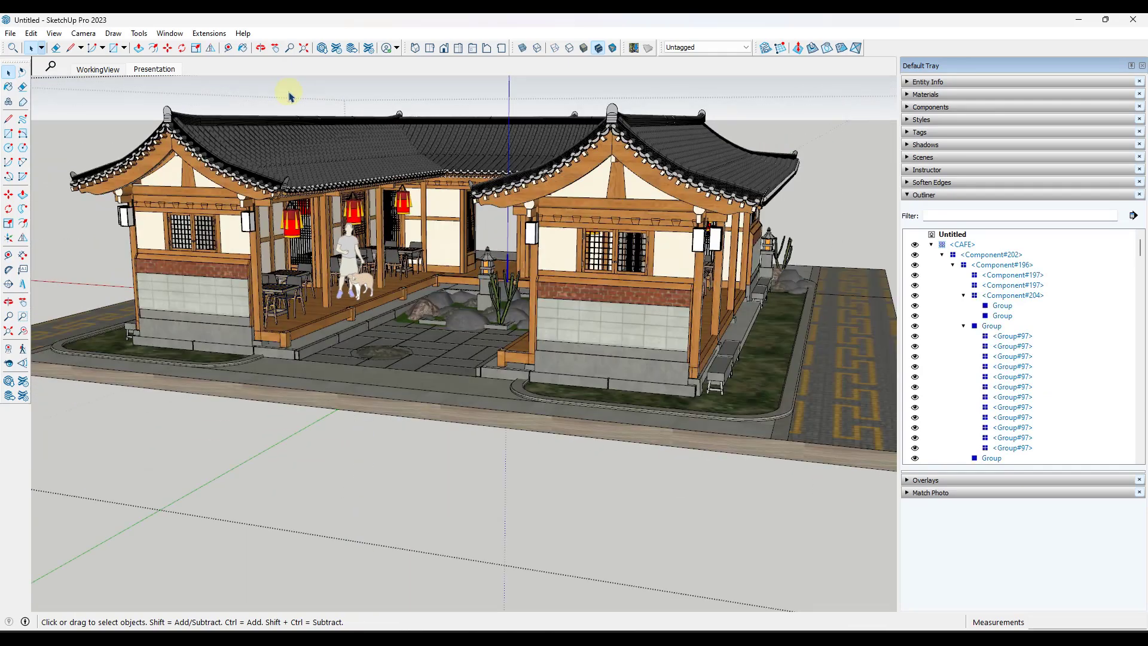
Collapse the Outliner panel in the Default Tray and orbit the hanok to check responsiveness
scroll(383, 212, "up", 2)
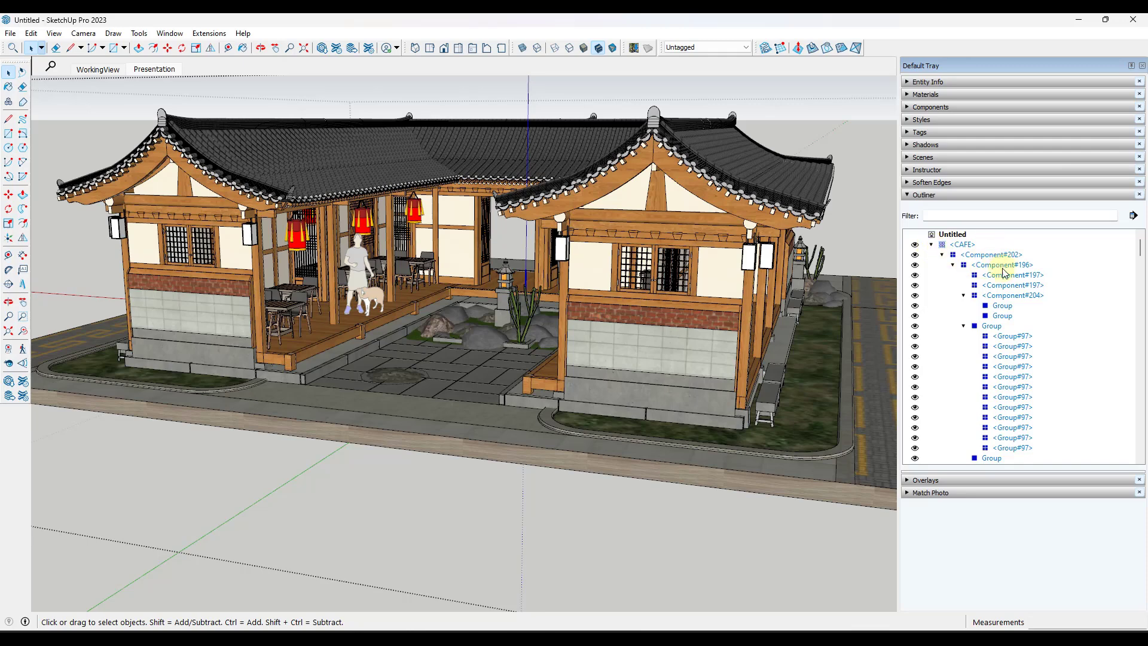
left_click(909, 195)
middle_click_drag(632, 269, 638, 275)
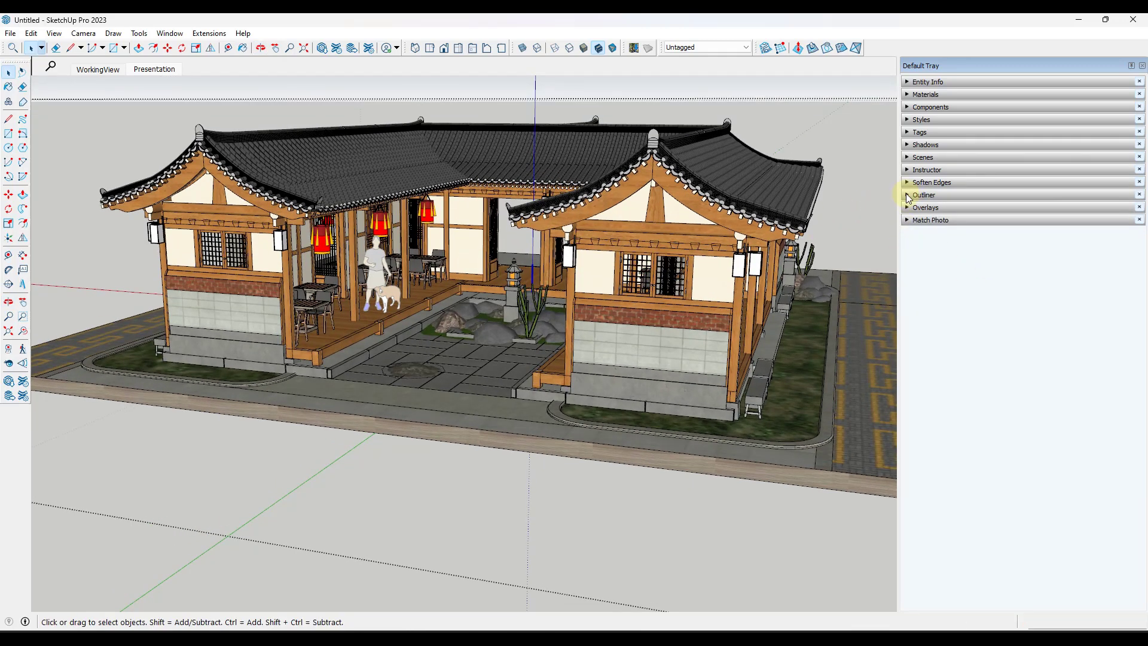
middle_click_drag(711, 219, 688, 230)
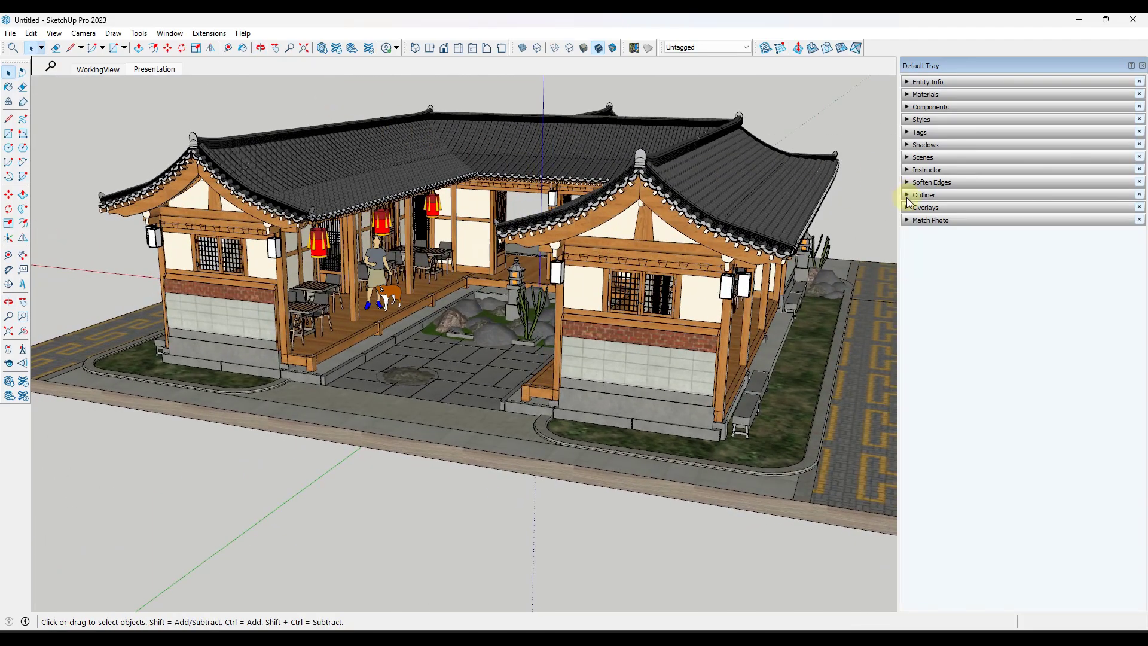
left_click(908, 200)
left_click(909, 198)
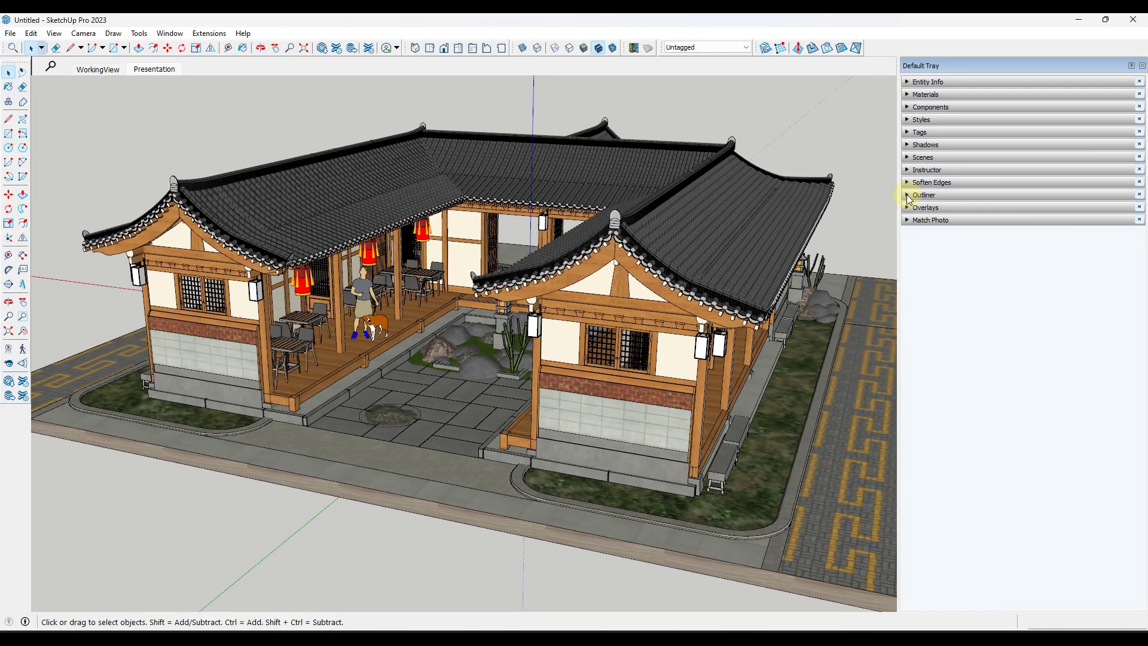
left_click(908, 197)
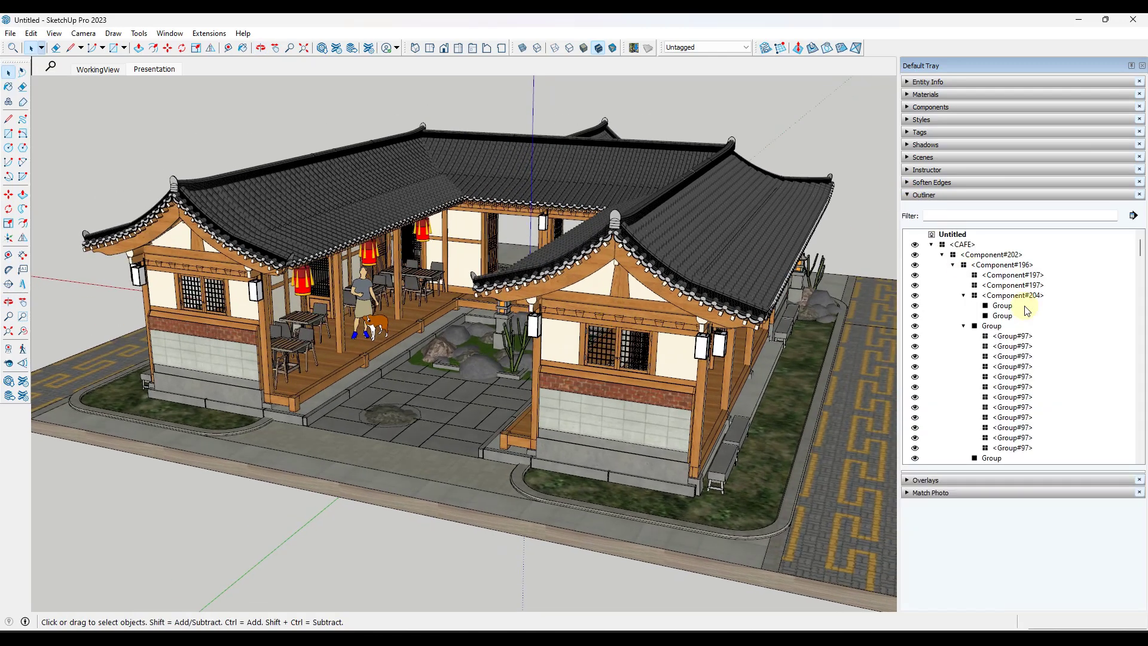
left_click(909, 196)
middle_click_drag(735, 199, 671, 256)
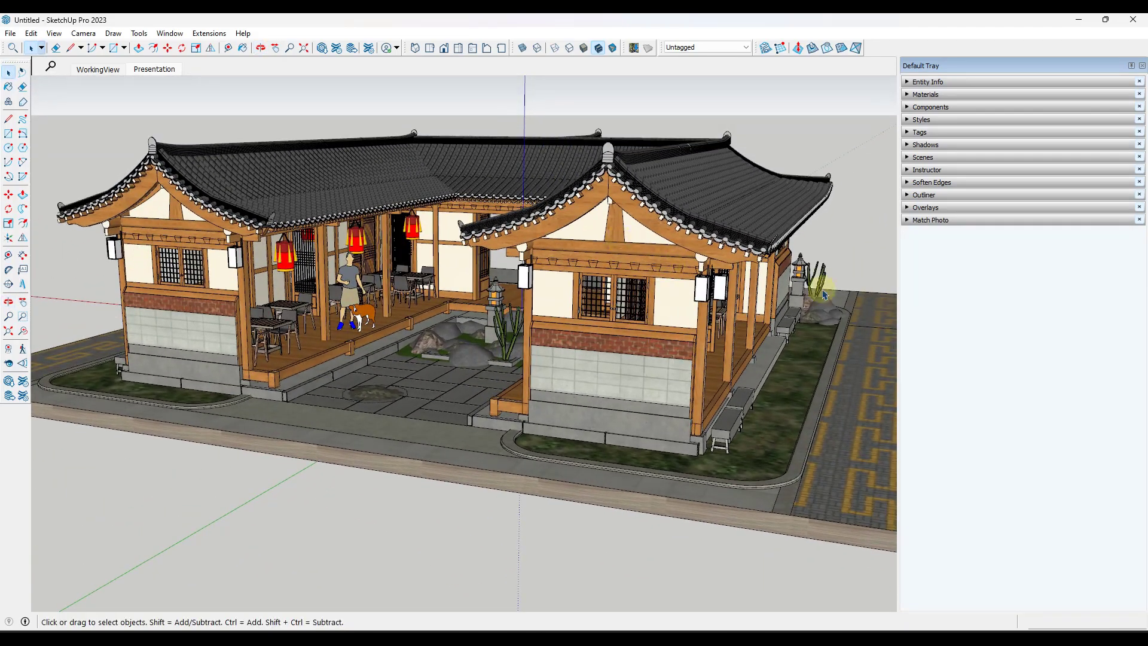